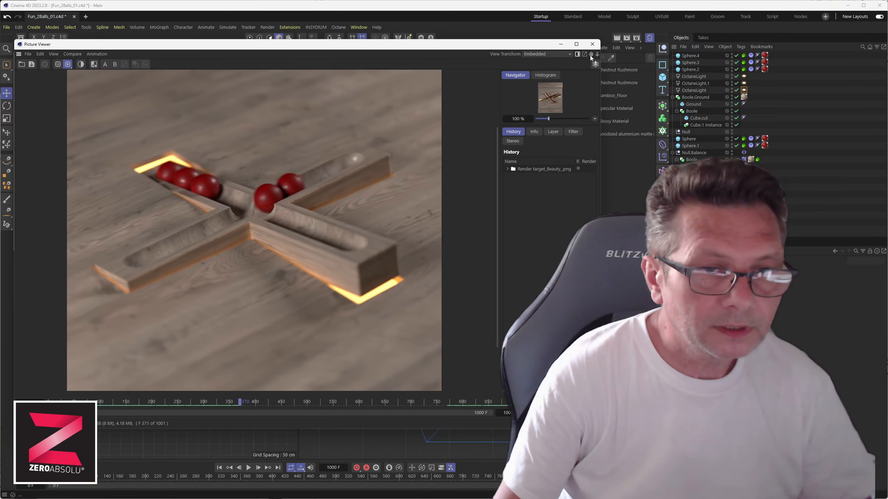
Step: Close the render preview and play the finished ball-and-cross animation in the viewport, stopping it at frame 399
left_click(592, 44)
middle_click(166, 191)
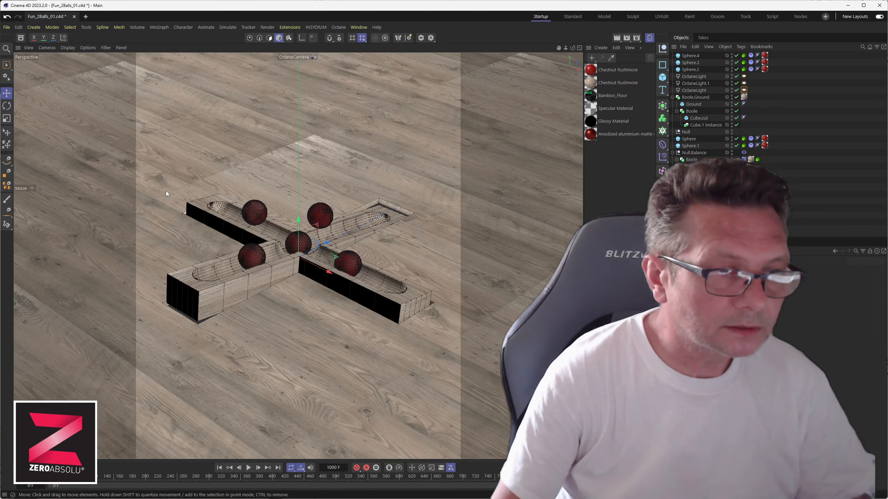
key("space")
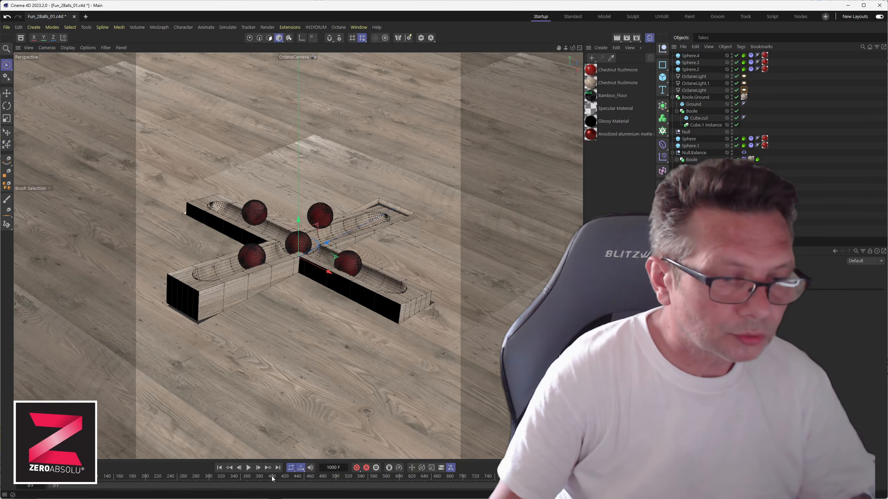
left_click(249, 468)
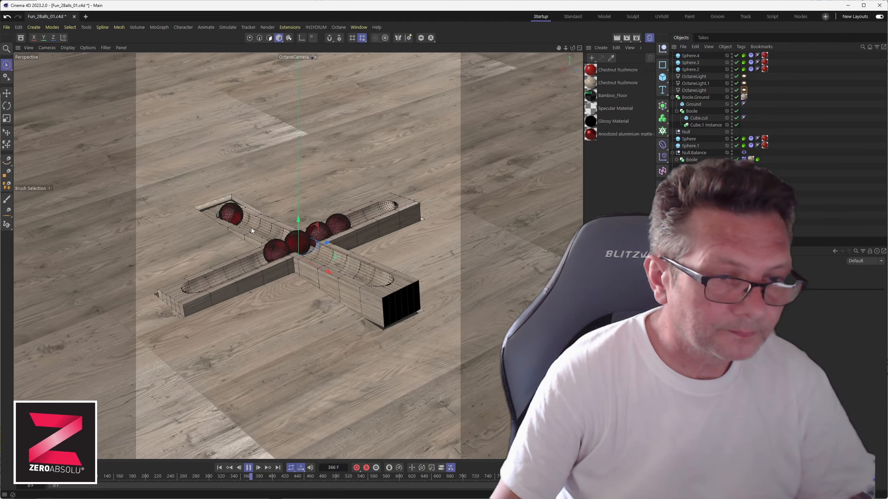
left_click(249, 468)
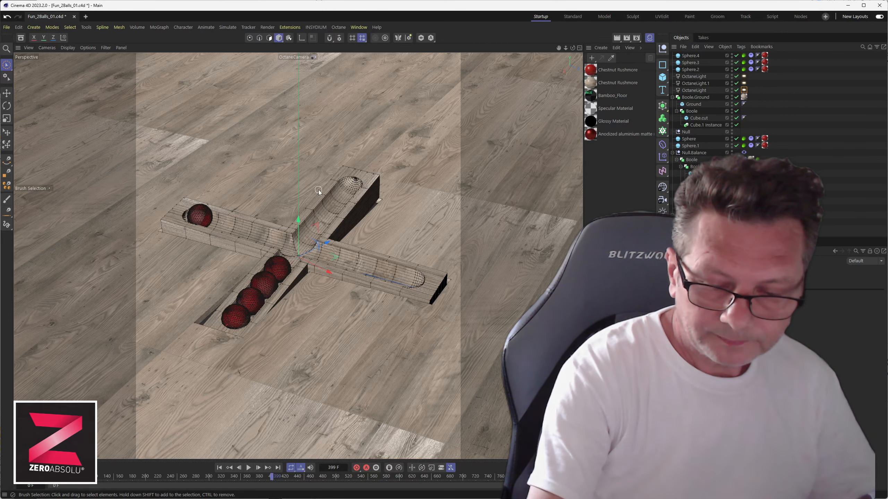
Step: Switch to the empty untitled project, apply the Standard layout and widen the Objects and Attributes area
left_click(85, 17)
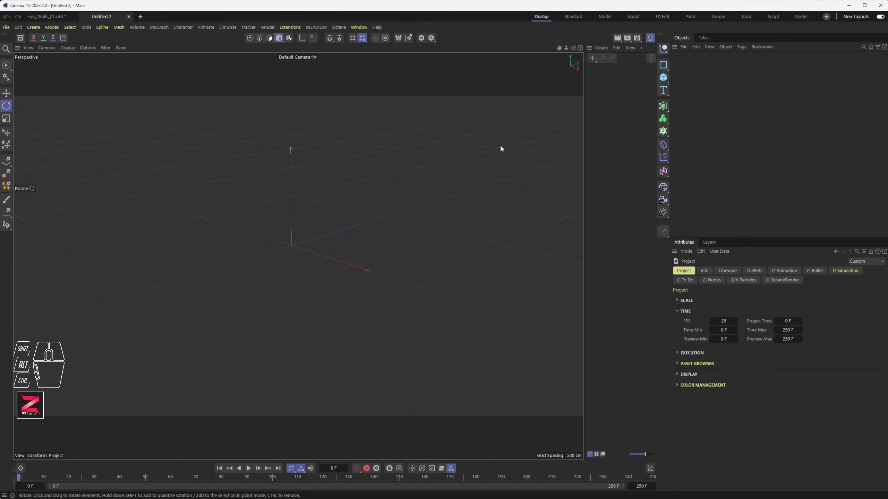
left_click(573, 16)
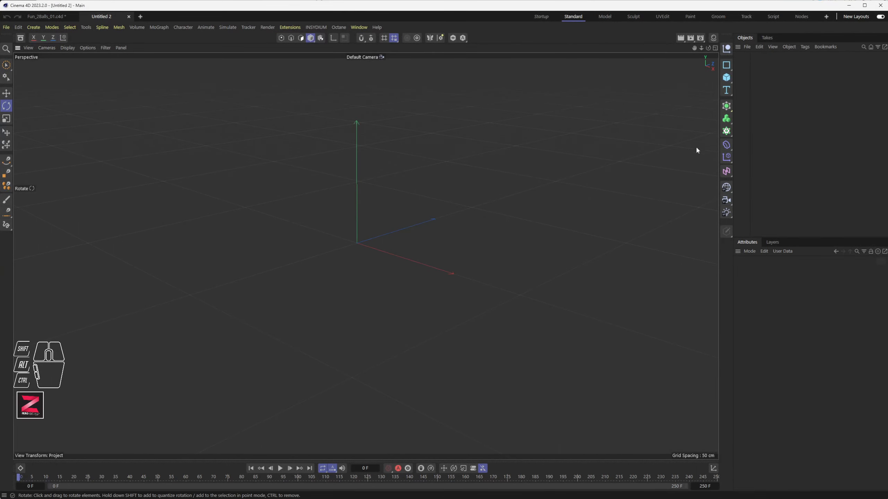
left_click_drag(734, 144, 671, 153)
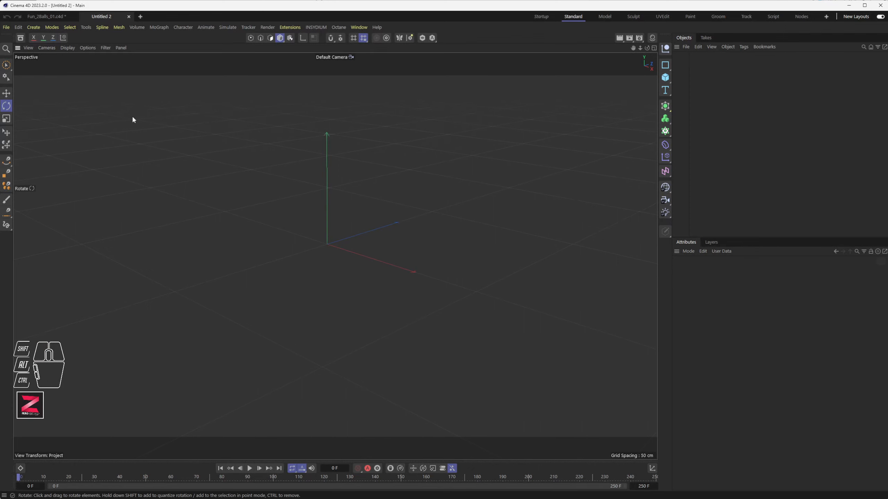
Step: Add a cube primitive to the empty scene, try stretching it along X and undo the stretch
left_click(665, 78)
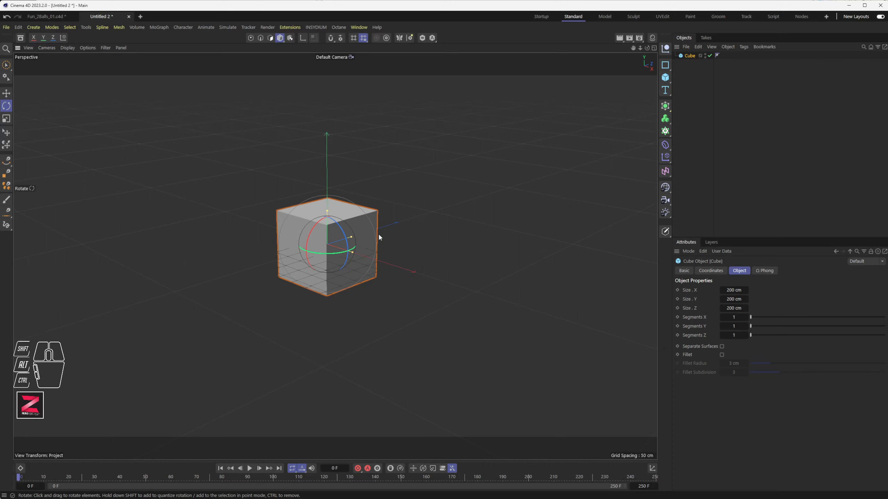
left_click_drag(352, 251, 456, 278)
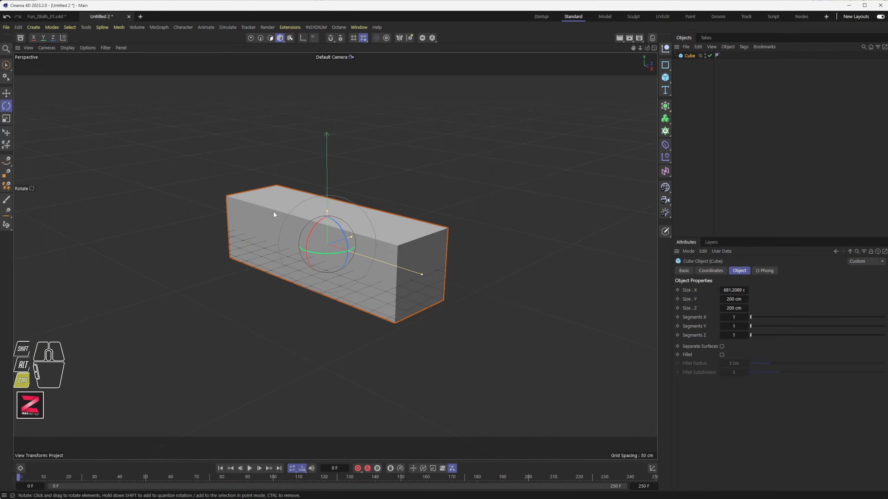
key("ctrl+z")
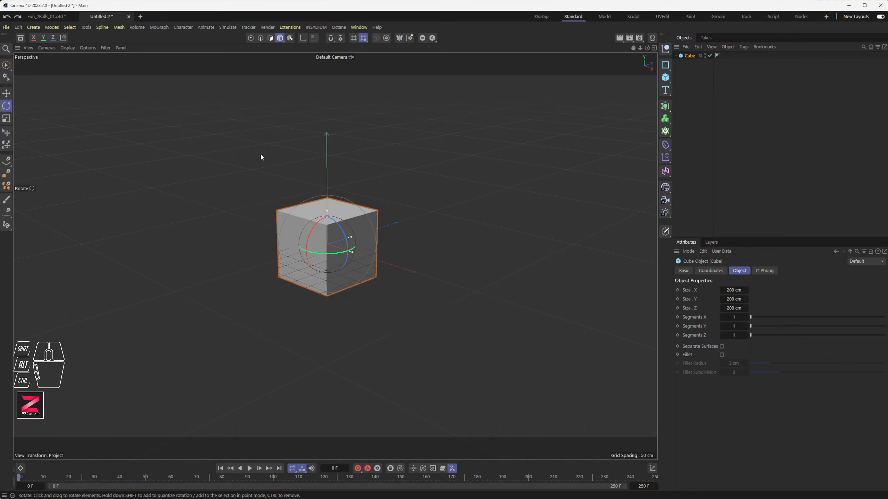
Step: Return to the Fun_2Balls_01 project and play its animation from the first frame, stopping at frame 117
left_click(49, 16)
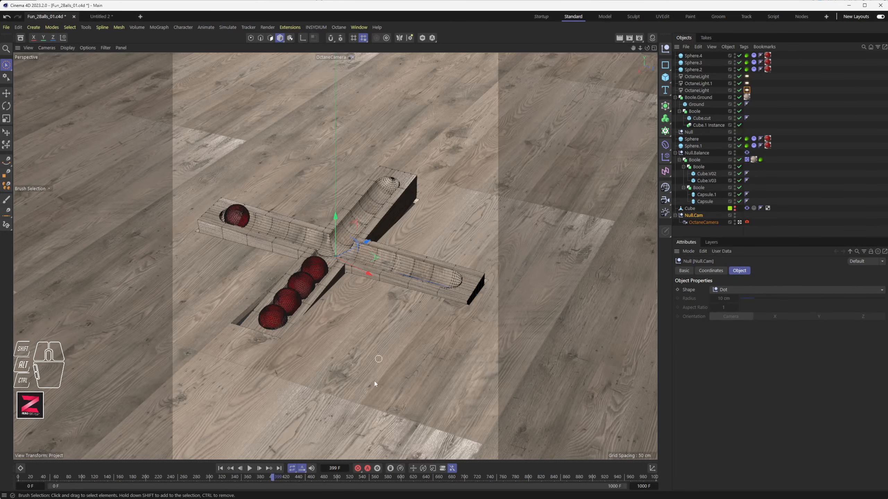
left_click(220, 468)
left_click(250, 468)
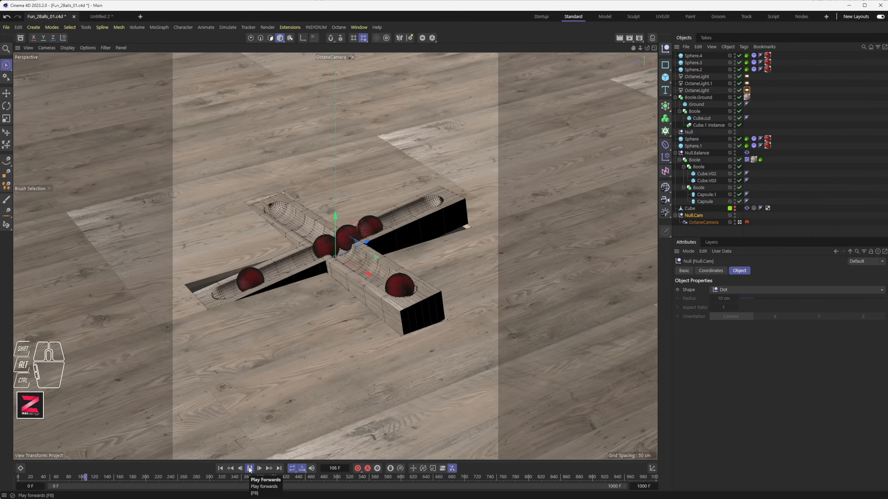
left_click(250, 468)
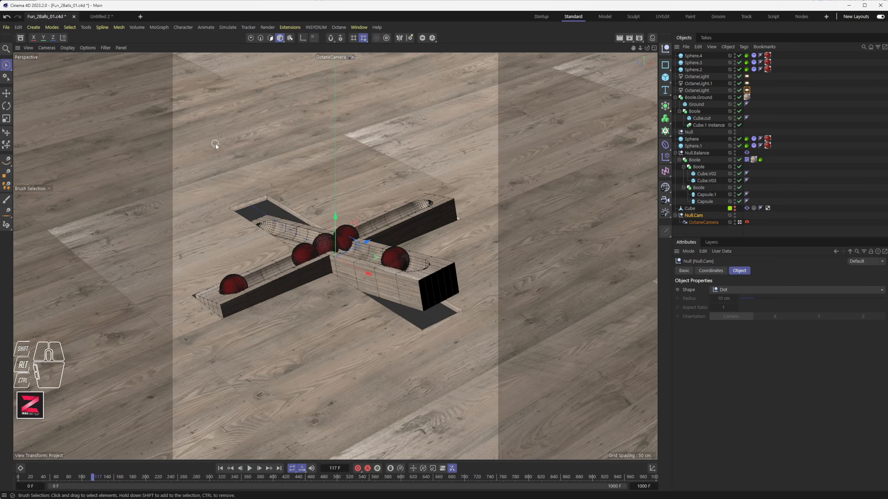
Step: Go back to the untitled project and size the cube to 50 cm in X, 10 cm in Y and 10 cm in Z
left_click(106, 17)
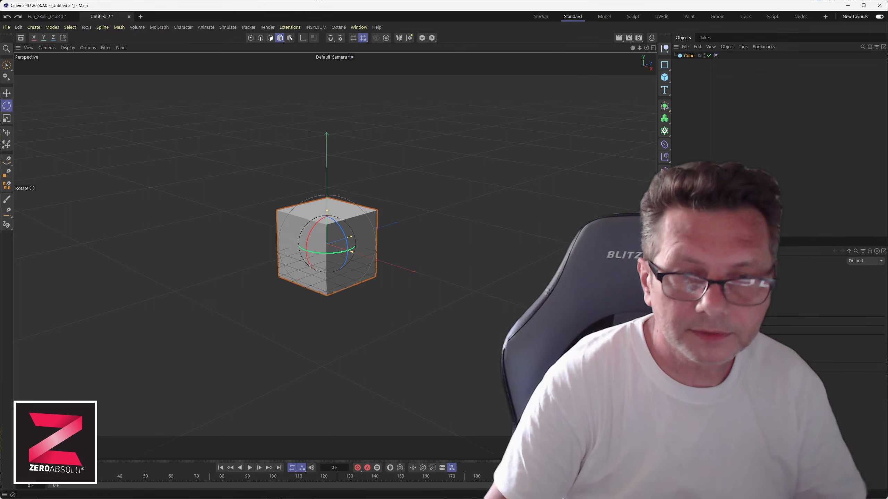
left_click(690, 55)
left_click_drag(734, 290, 684, 291)
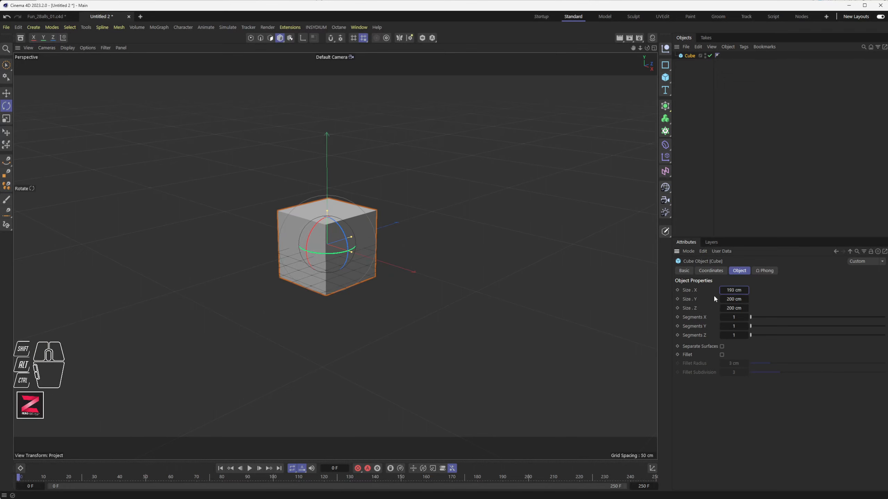
type("50")
key("Tab")
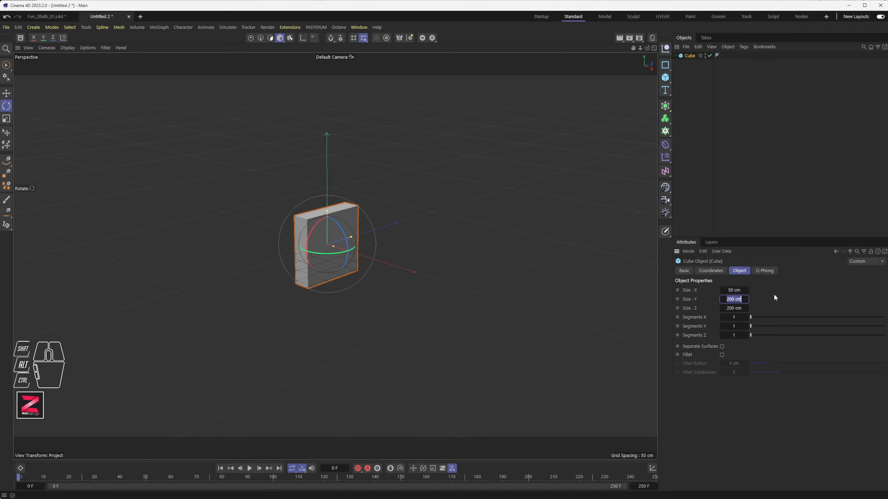
type("10")
key("Tab")
type("10")
key("Tab")
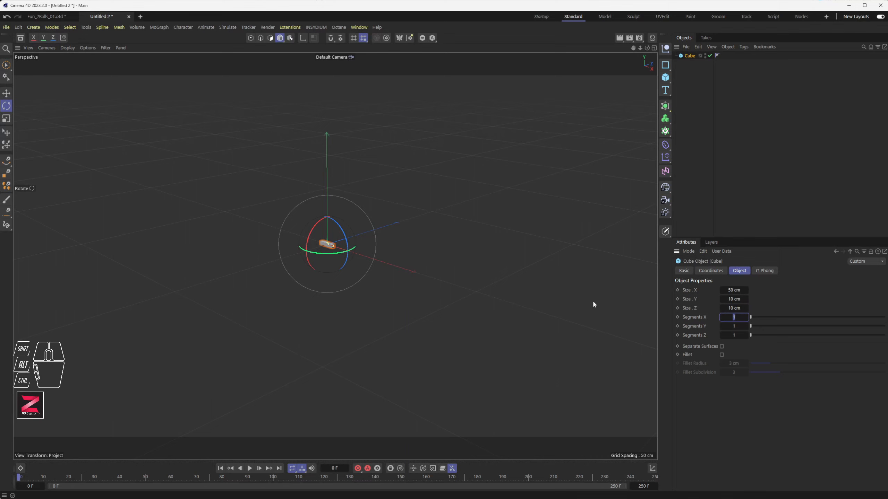
Step: Flatten the cube by trying a Y size of 5 cm and settling on 6 cm
scroll(331, 261, "up", 5)
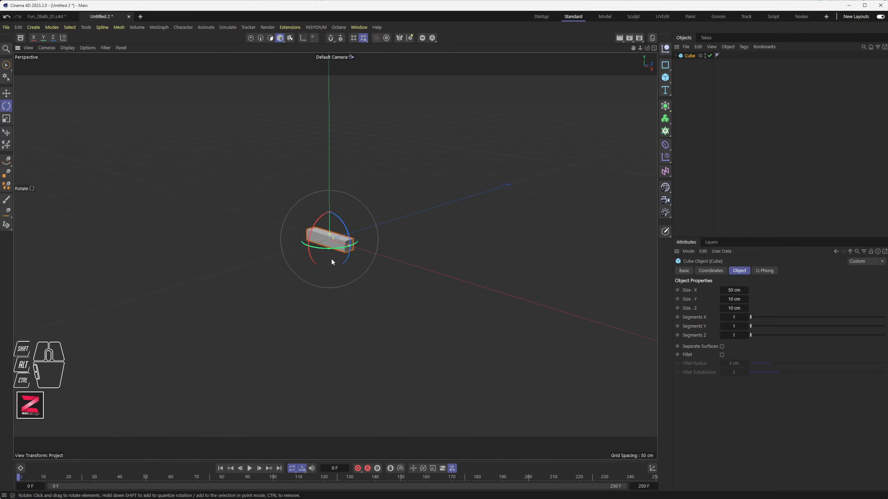
scroll(331, 258, "up", 6)
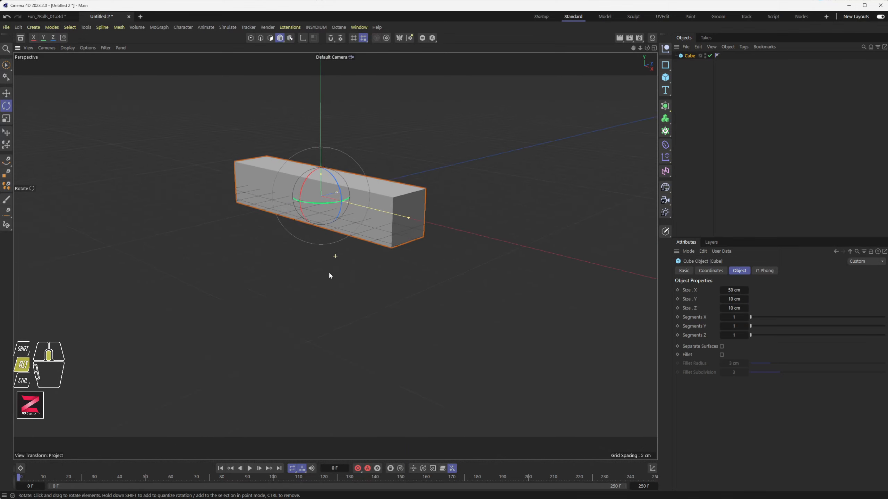
middle_click_drag(329, 274, 327, 298, "alt")
left_click_drag(735, 309, 734, 309)
key("ctrl+z")
left_click(733, 299)
type("5")
key("Return")
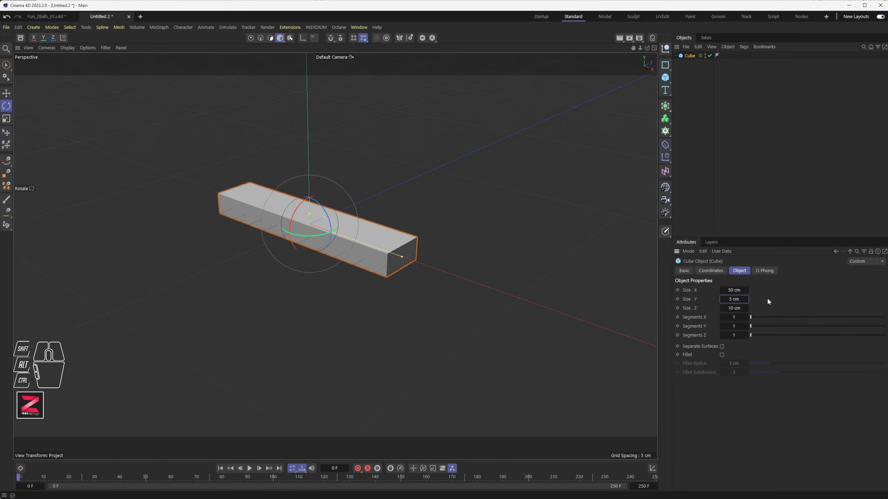
left_click(738, 299)
type("6")
key("Return")
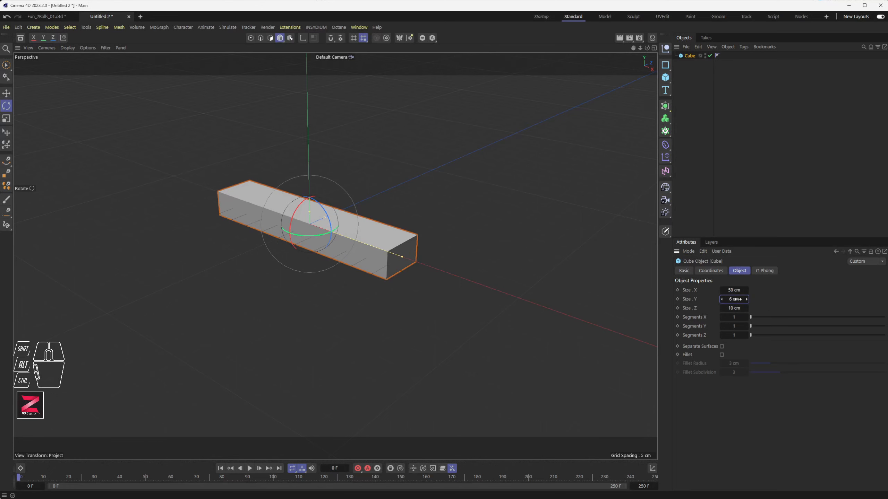
left_click(737, 299)
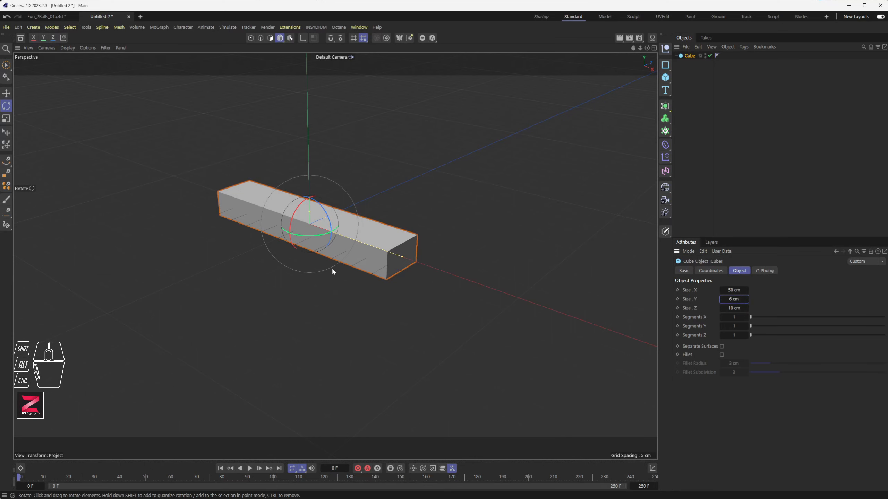
Step: Add a capsule primitive and orient it along -X so it lies lengthwise with the cube
left_click_drag(333, 270, 330, 319, "alt")
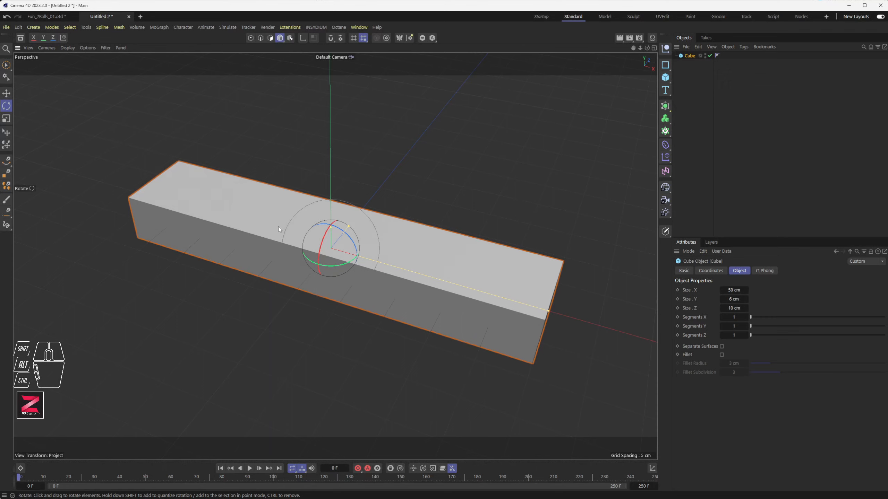
left_click(666, 79)
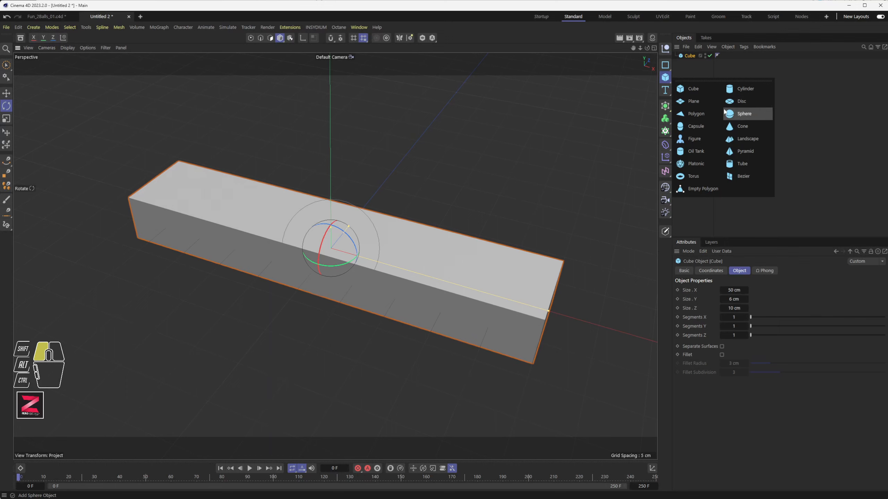
left_click(697, 127)
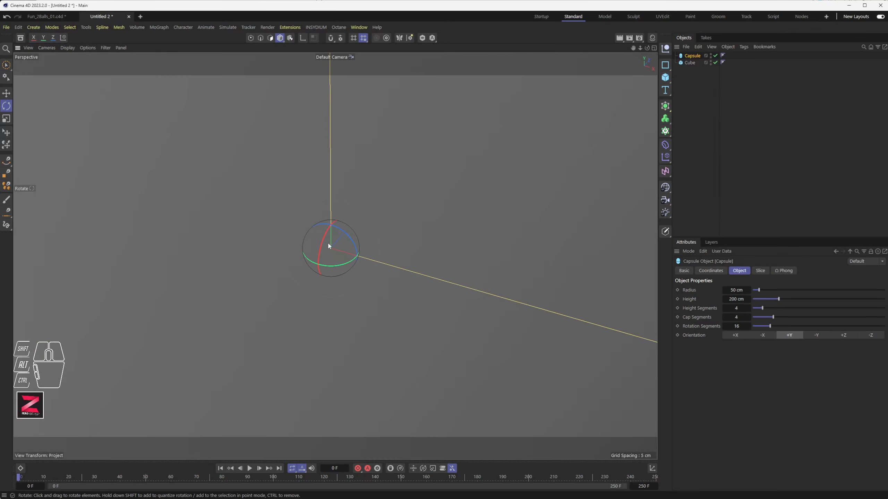
scroll(329, 245, "down", 2)
scroll(329, 245, "down", 8)
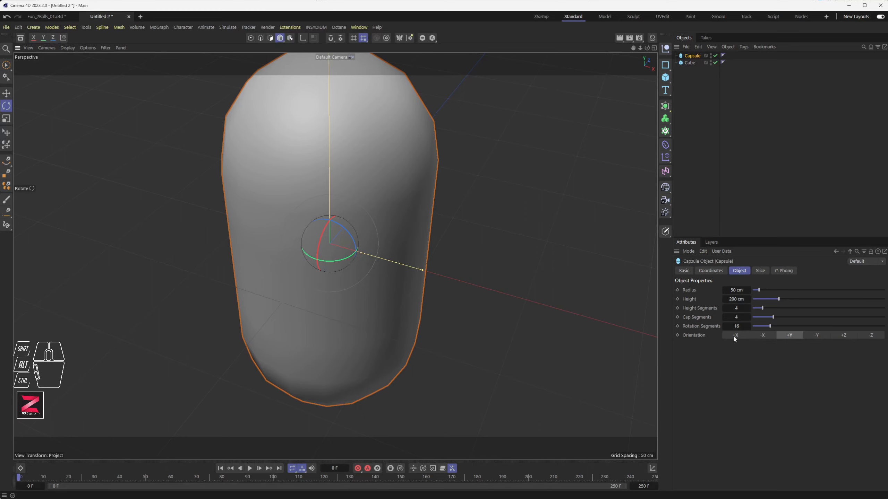
left_click(766, 336)
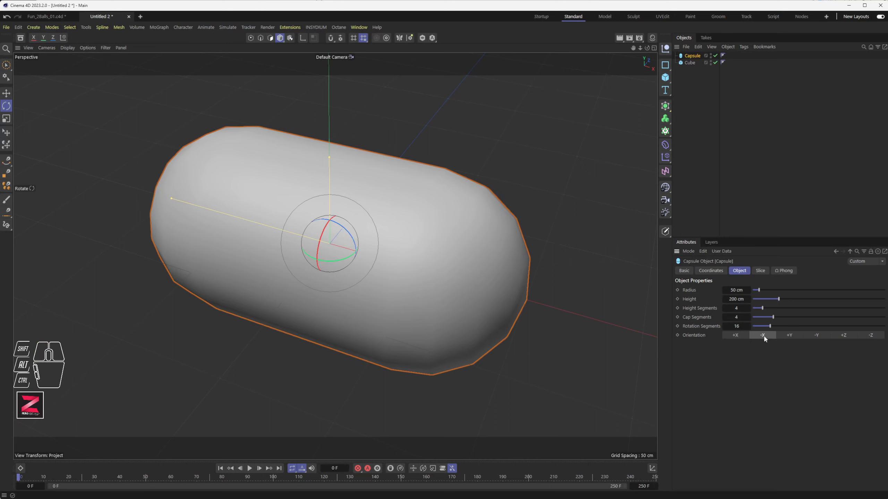
left_click(734, 335)
left_click(762, 335)
Step: Shrink the capsule to fit the bar, with a height of 45 cm and a radius of 4 cm
left_click_drag(329, 157, 338, 234)
left_click_drag(171, 199, 301, 235)
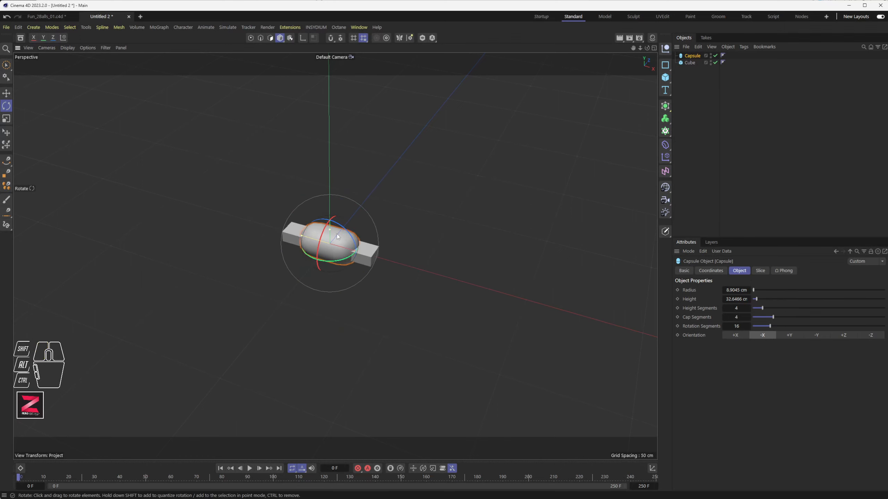
scroll(336, 244, "up", 5)
scroll(337, 244, "up", 2)
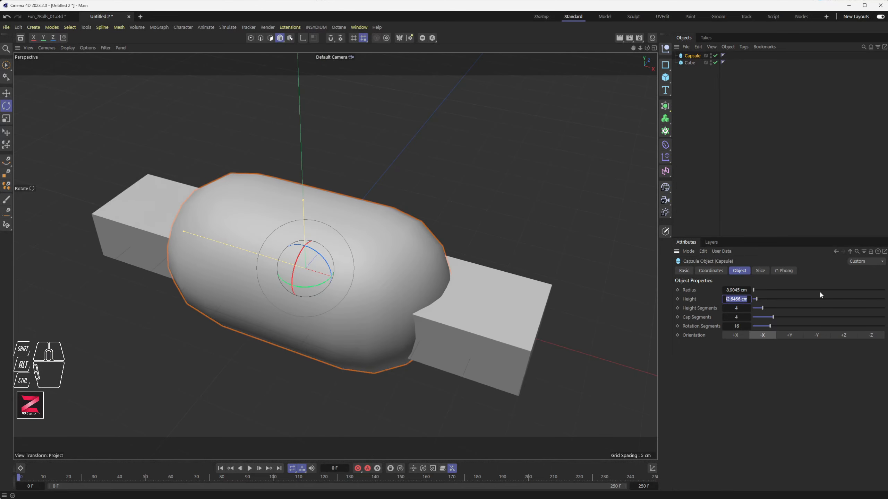
type("45")
key("Return")
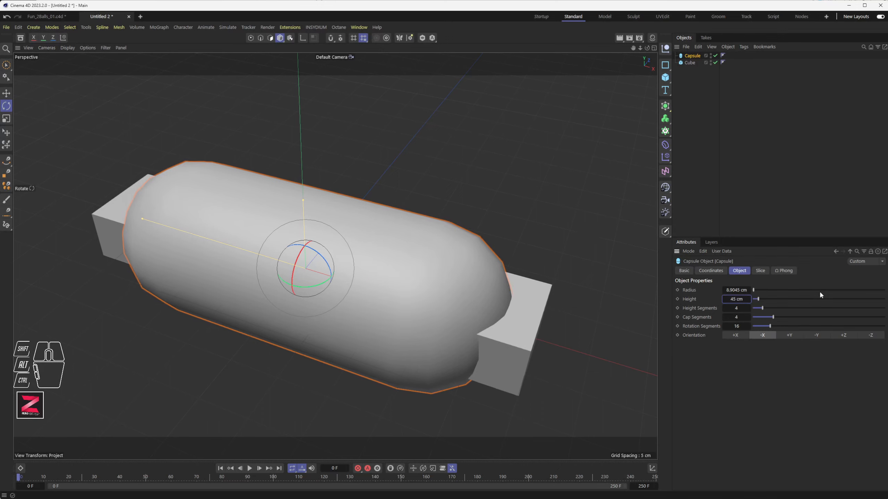
left_click_drag(733, 290, 736, 290)
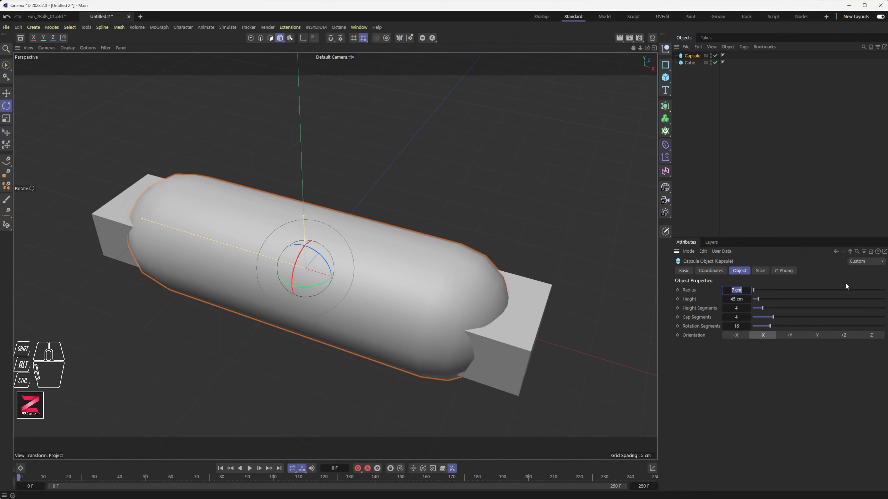
type("4")
key("Return")
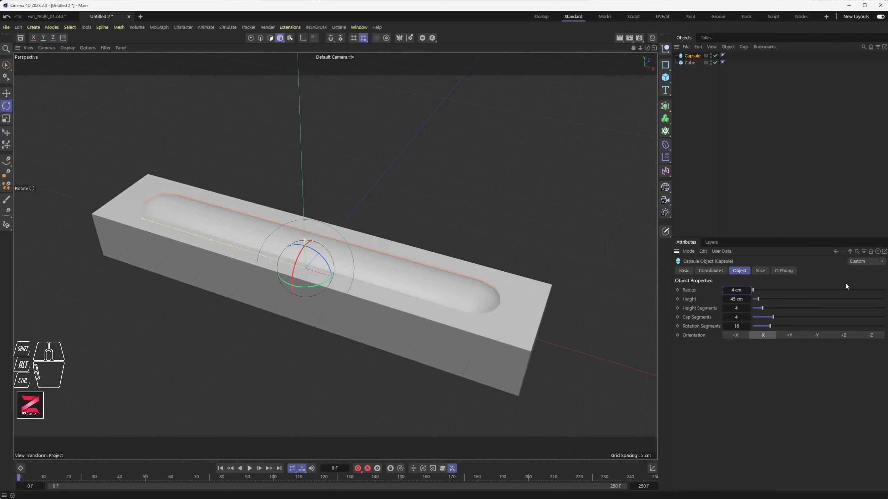
Step: Move the capsule straight up along Y so its upper part protrudes above the bar's top face
left_click_drag(432, 307, 416, 287, "alt")
key("e")
left_click_drag(314, 270, 307, 251)
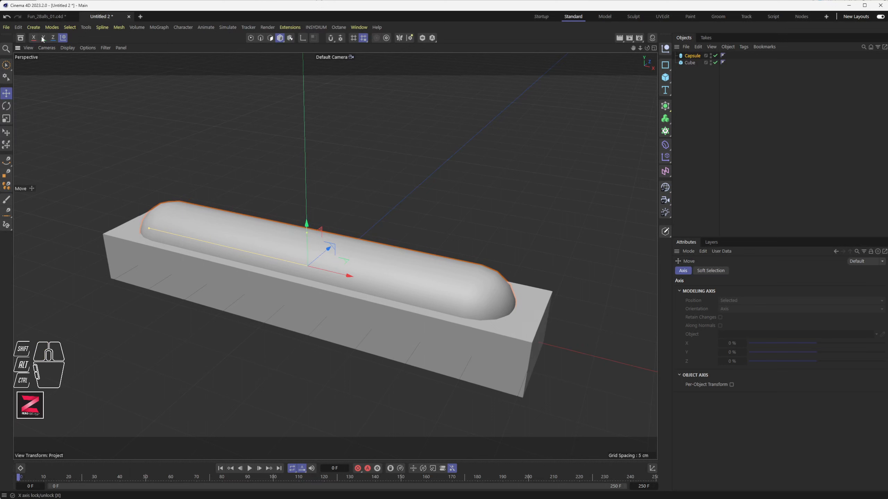
Step: Set the viewport display to Gouraud Shading (Lines)
left_click(69, 49)
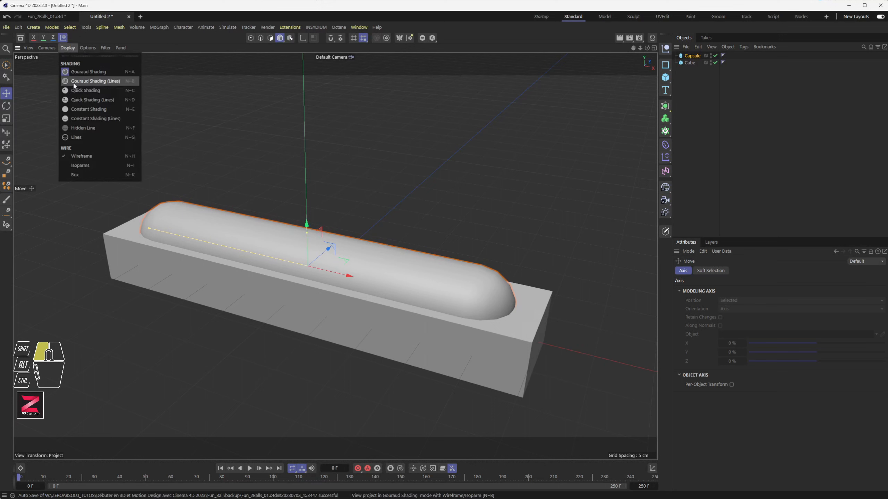
left_click(114, 81)
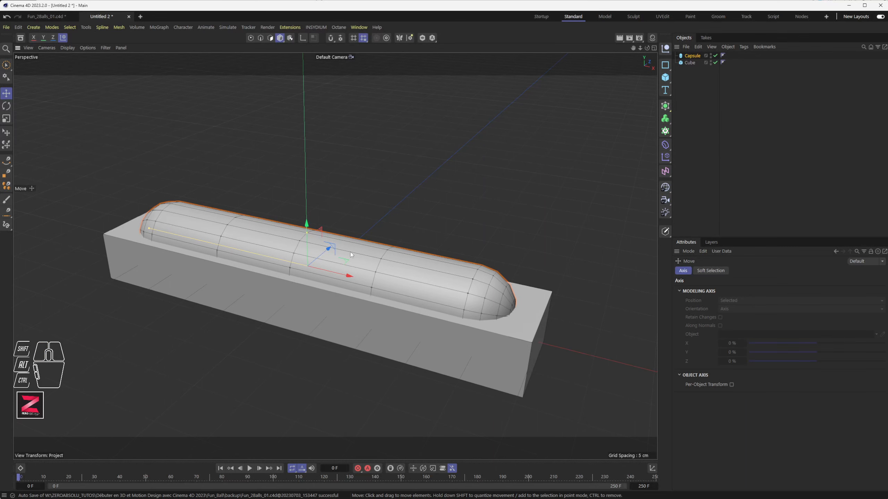
Step: In the Front view, raise the capsule along Y until its lengthwise axis is level with the cube's top edge
middle_click(231, 201)
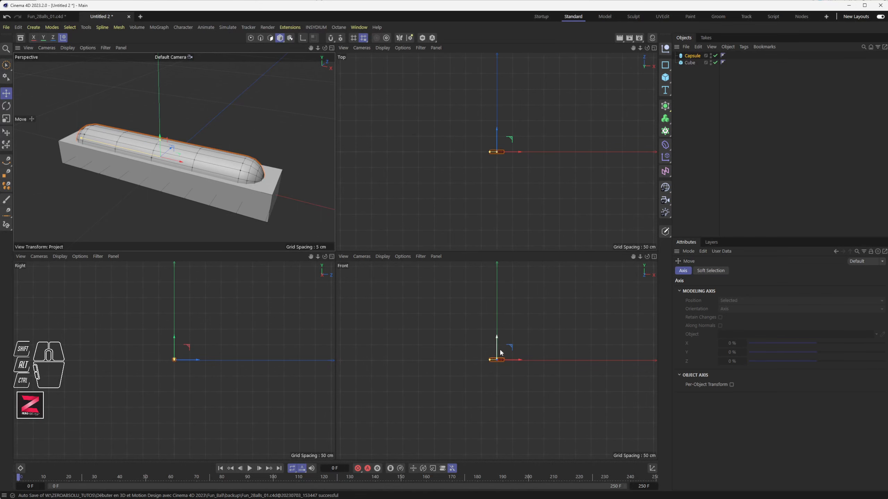
middle_click(432, 328)
scroll(351, 261, "up", 10)
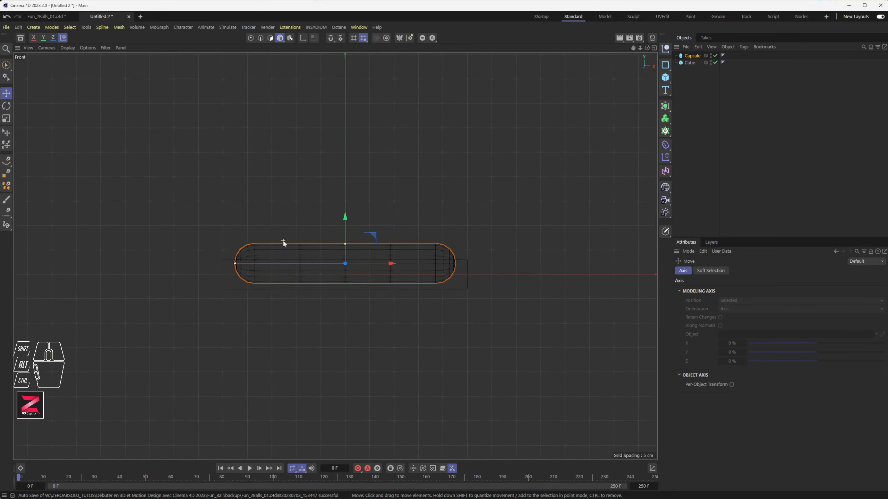
scroll(364, 269, "up", 3)
left_click_drag(385, 234, 384, 220)
scroll(91, 242, "up", 3)
scroll(91, 241, "up", 2)
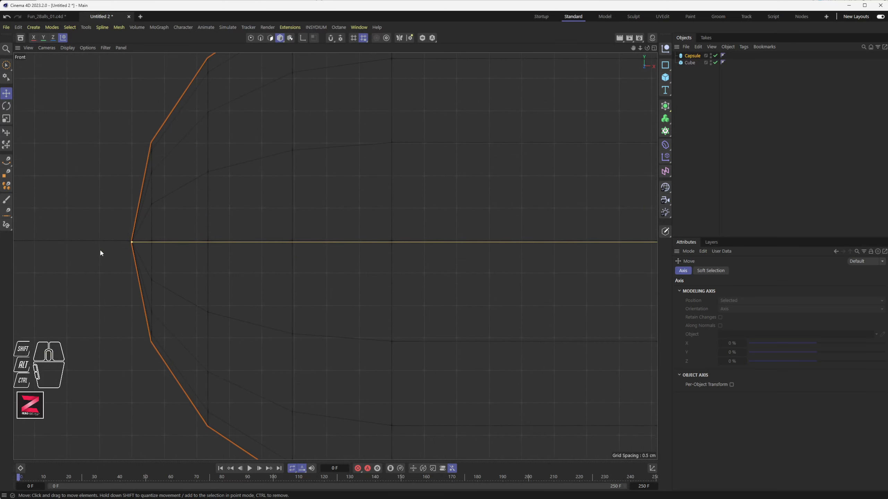
Step: Fine-tune the capsule's height in the Front view so its centre axis coincides with the cube's top edge
left_click(100, 241)
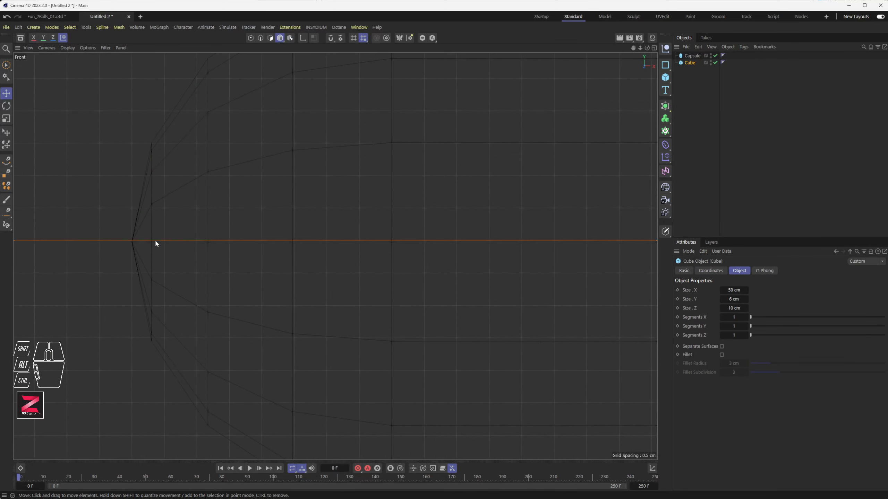
left_click(136, 231)
scroll(417, 255, "down", 4)
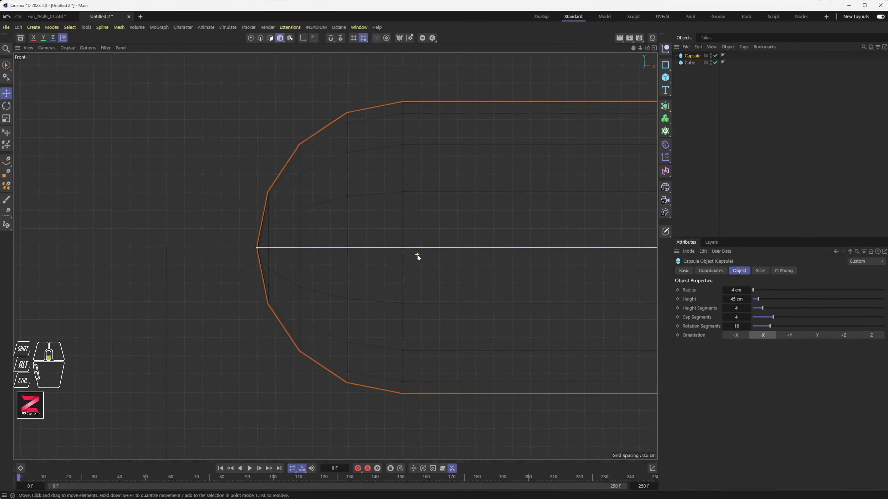
middle_click_drag(458, 267, 156, 277, "alt")
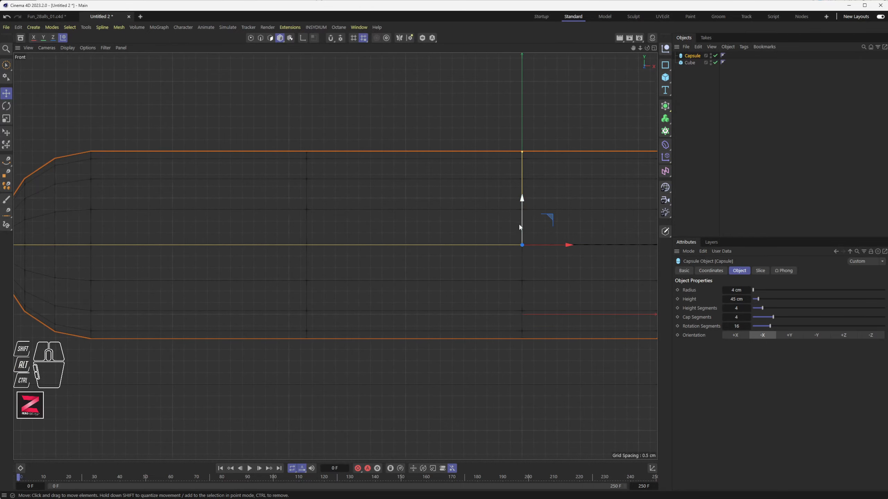
scroll(515, 242, "up", 5)
scroll(515, 242, "up", 4)
left_click_drag(423, 205, 424, 211)
scroll(423, 211, "down", 10)
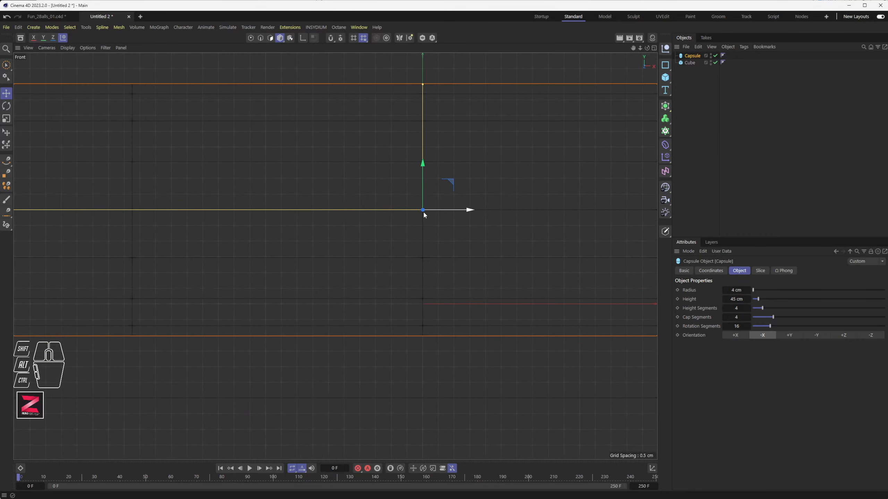
middle_click(415, 221)
middle_click(193, 182)
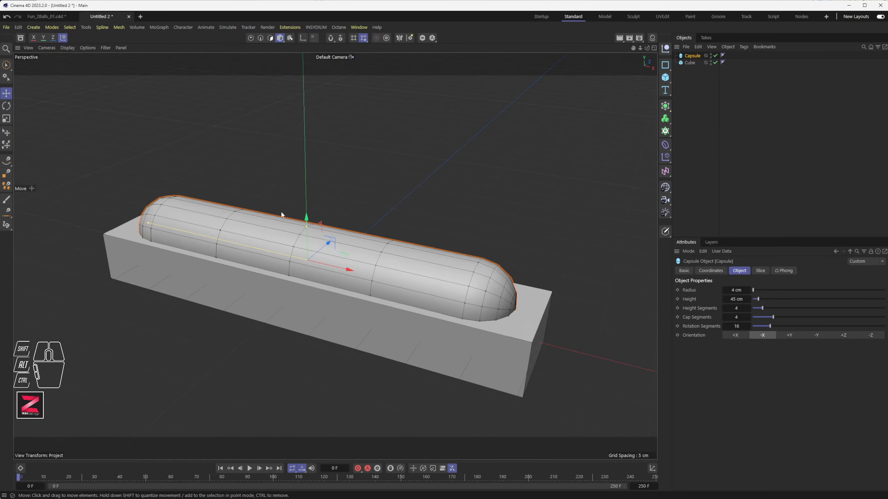
Step: Increase the capsule's height segments to 12 for a denser mesh along its length
mouse_move(295, 260)
left_mouse_down("alt")
mouse_move(305, 268)
mouse_move(292, 258)
left_mouse_up("alt")
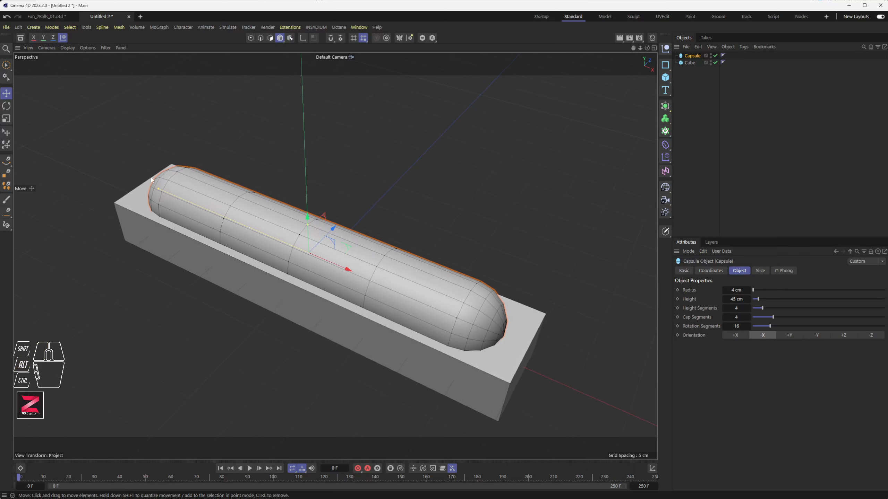
left_click(263, 289)
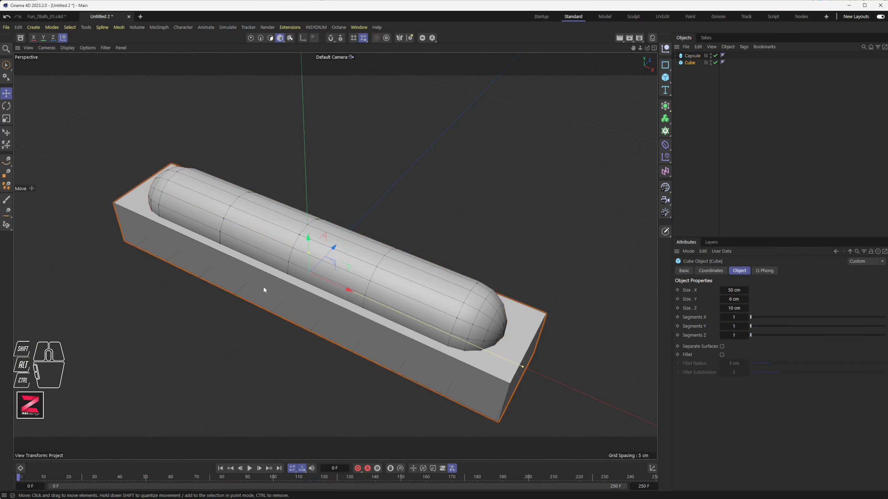
left_click(381, 289)
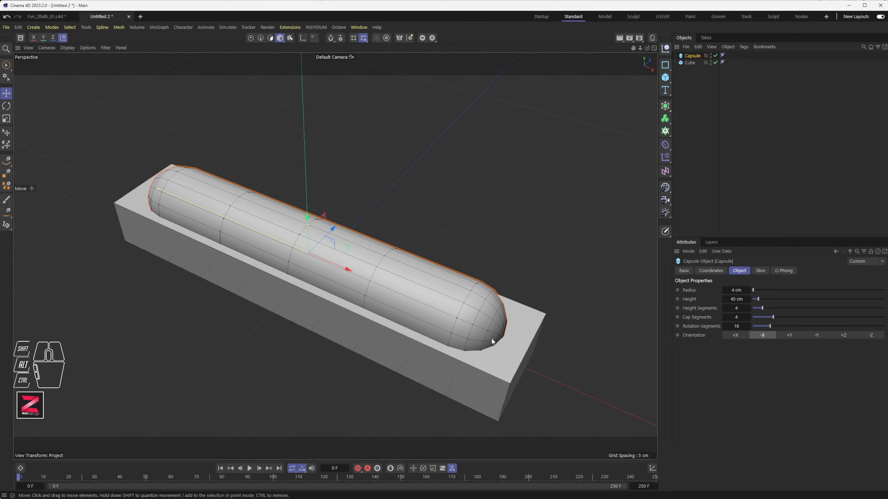
scroll(490, 341, "up", 5)
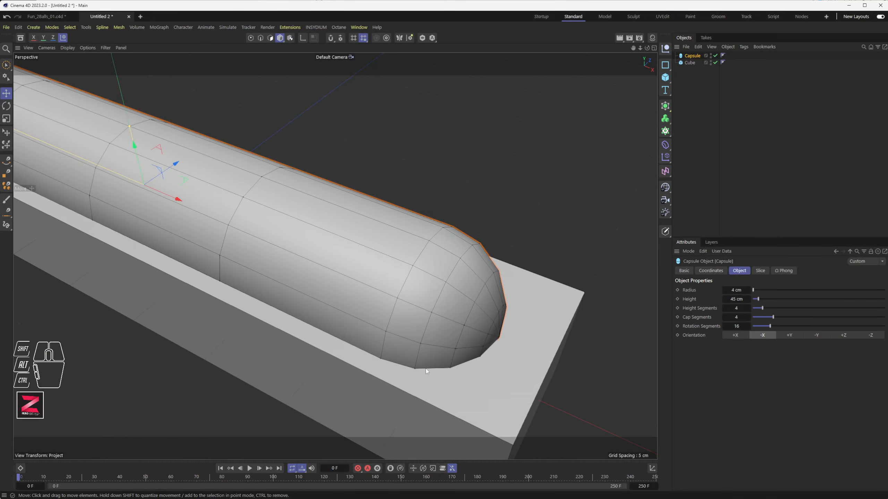
scroll(417, 291, "down", 5)
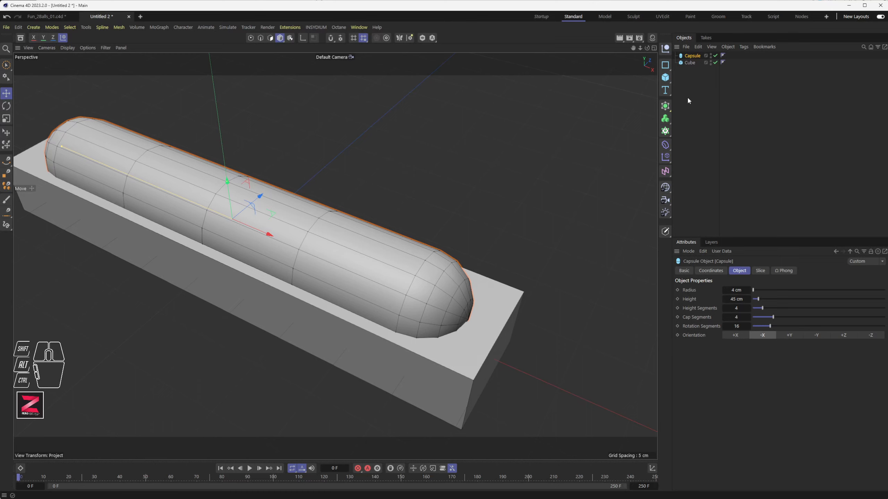
left_click(694, 56)
left_click_drag(764, 310, 789, 309)
left_click_drag(393, 305, 381, 278, "alt")
Step: Compare 11 and 12 height segments on the capsule in the Front view, checking for an edge loop at its centre
middle_click(298, 284)
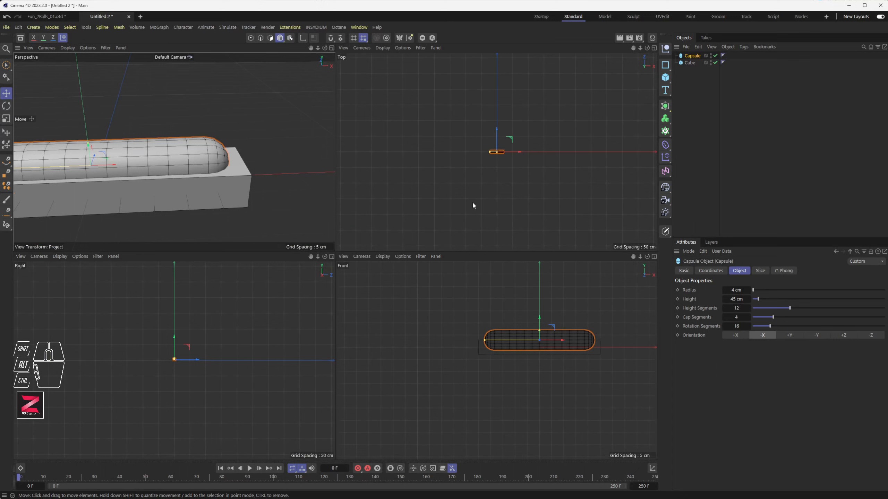
middle_click(536, 336)
scroll(438, 181, "up", 5)
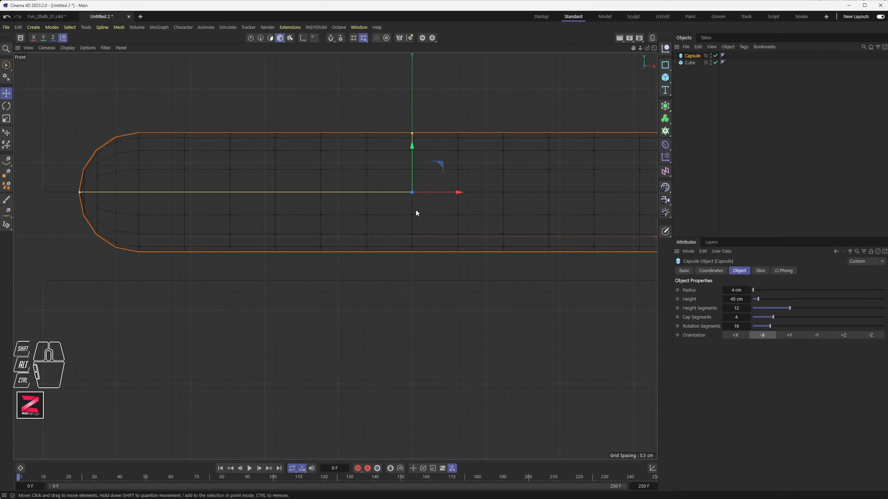
left_click(723, 308)
scroll(412, 196, "up", 3)
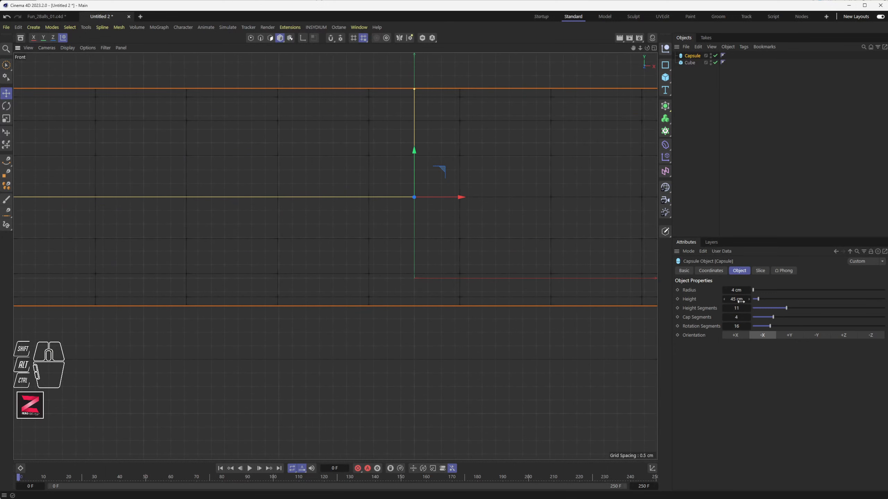
left_click(749, 308)
scroll(413, 250, "up", 2)
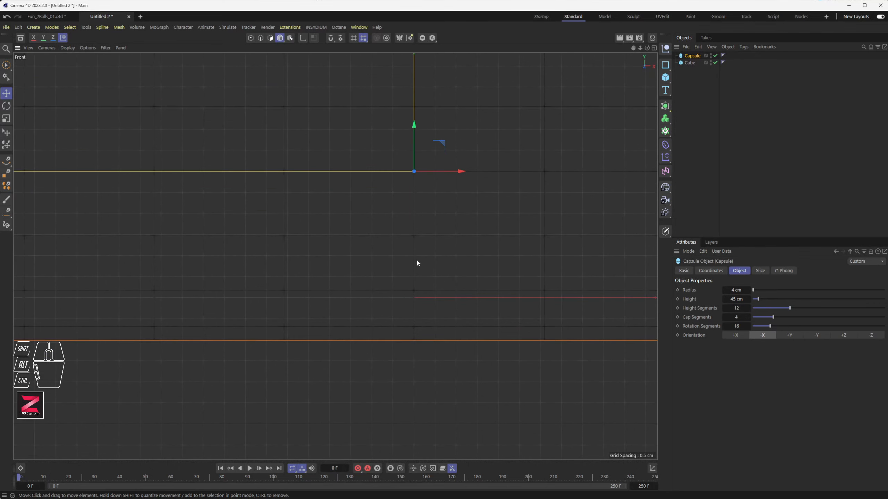
scroll(415, 249, "down", 5)
middle_click(415, 252)
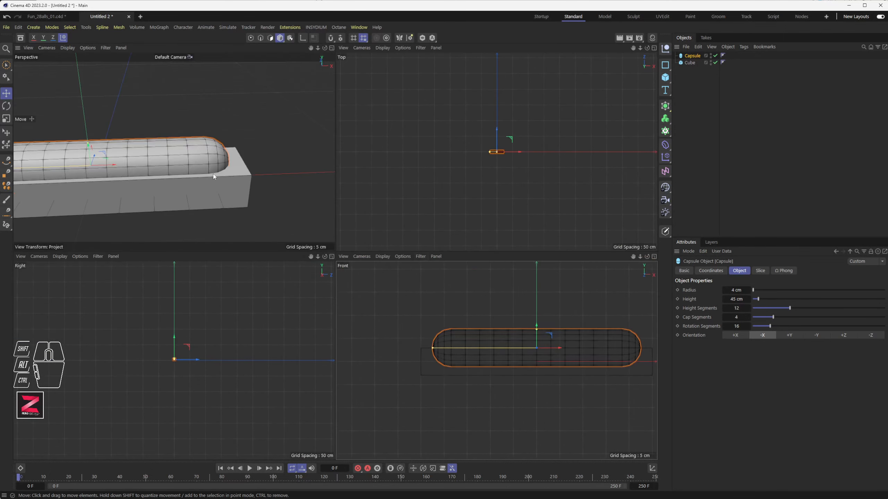
Step: Smooth the capsule's rounded ends and profile by setting cap segments to 12 and rotation segments to 32
middle_click(295, 210)
left_click_drag(295, 210, 409, 292, "alt")
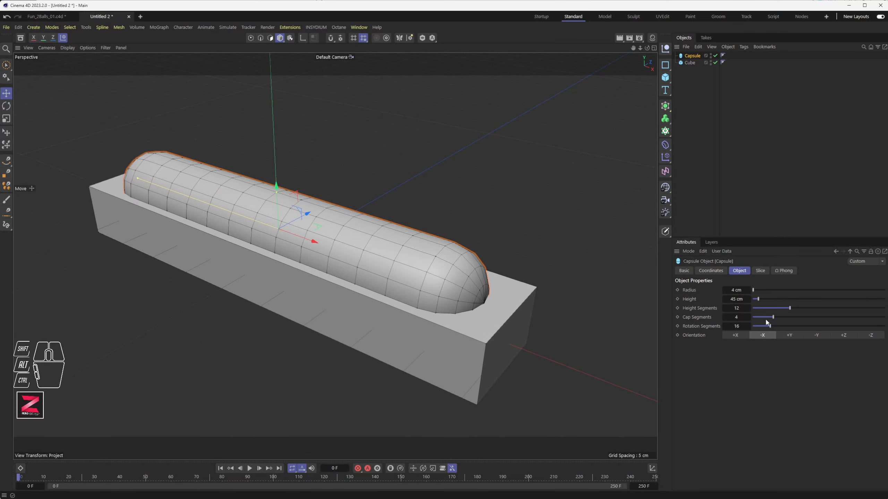
left_click_drag(773, 318, 788, 319)
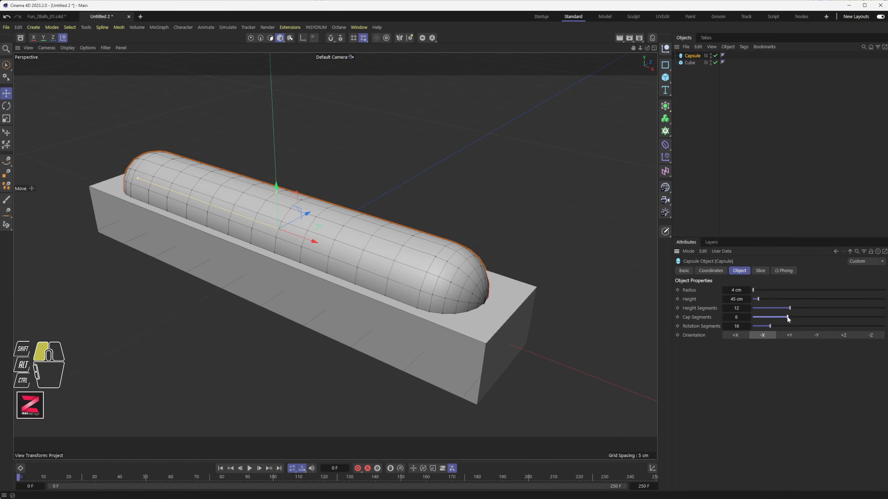
scroll(503, 301, "up", 5)
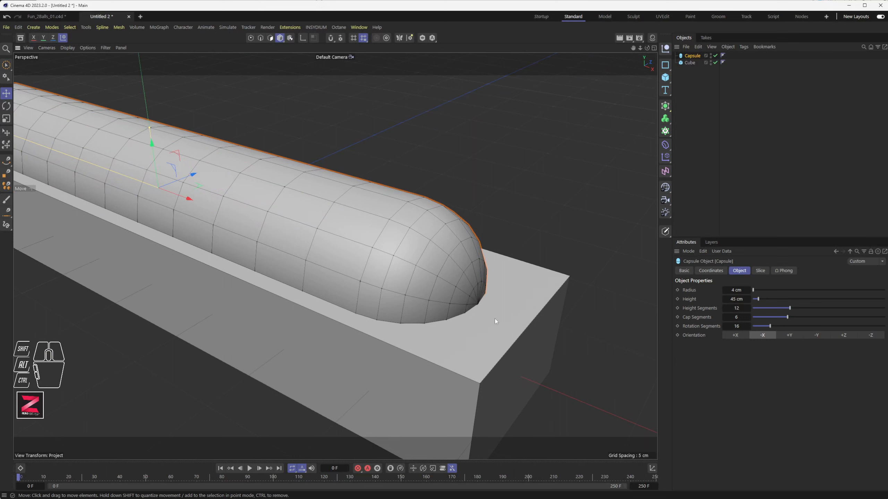
left_click_drag(787, 318, 830, 318)
left_click(747, 327)
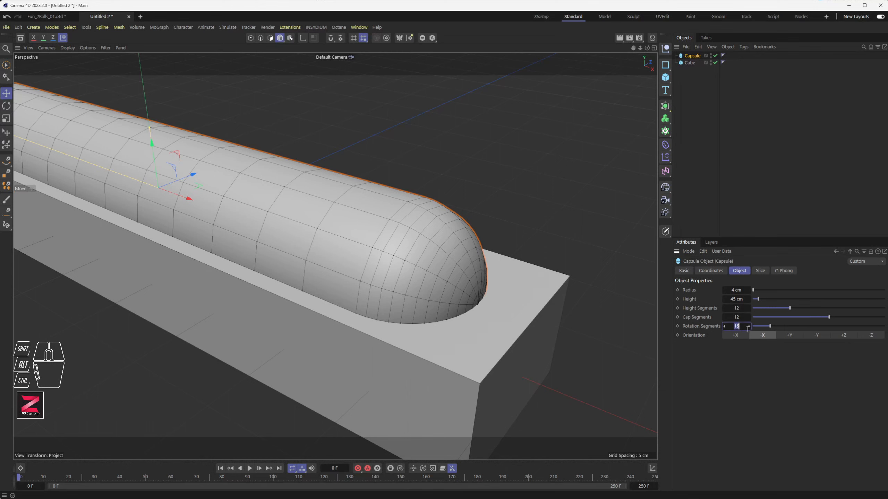
type("32")
key("Return")
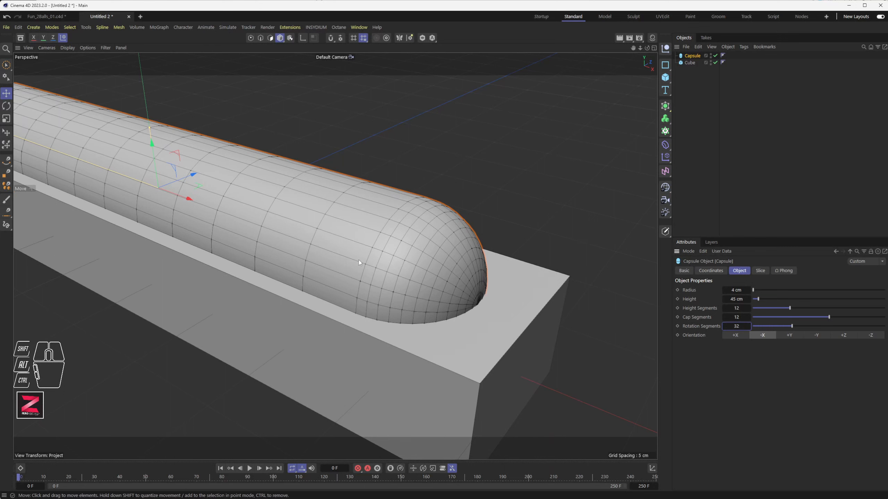
Step: Add a Boole generator to the scene with its Boolean type set to A subtract B
left_click_drag(354, 272, 324, 281, "alt")
scroll(327, 281, "down", 8)
middle_click_drag(323, 276, 443, 250, "alt")
left_click_drag(370, 250, 374, 265, "alt")
middle_click_drag(375, 265, 342, 277, "alt")
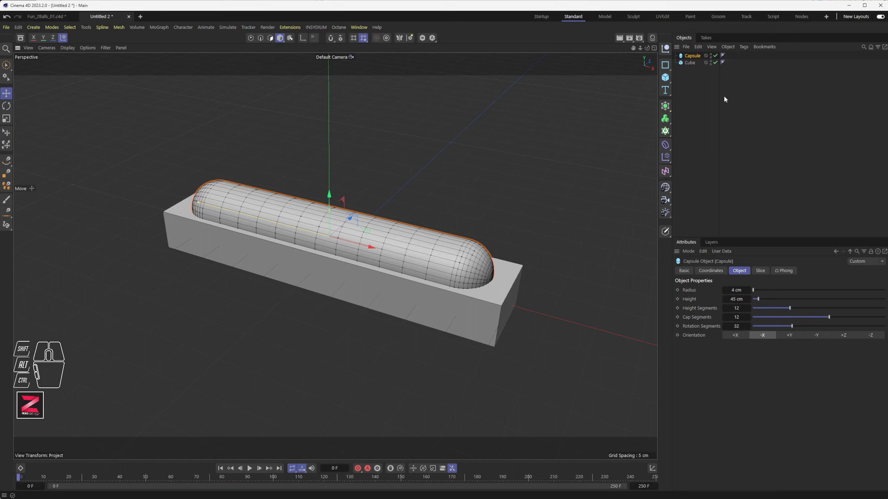
left_click(685, 90)
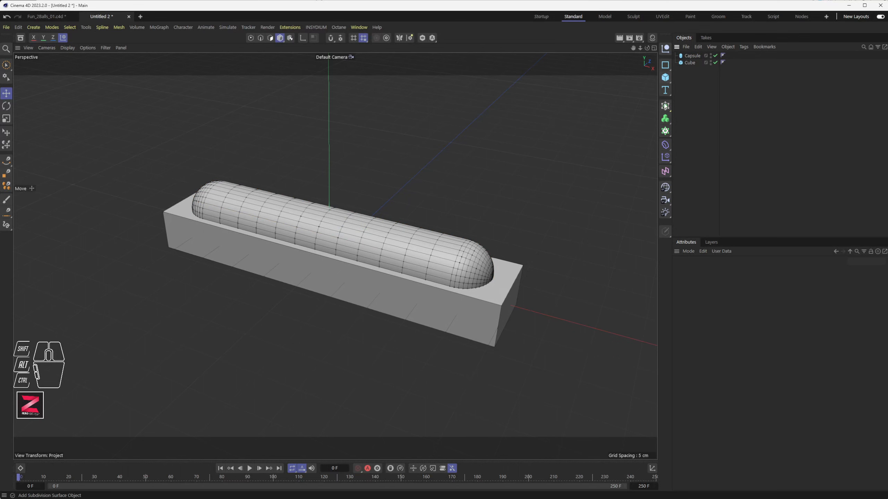
left_click_drag(665, 107, 53, 27)
left_click(33, 27)
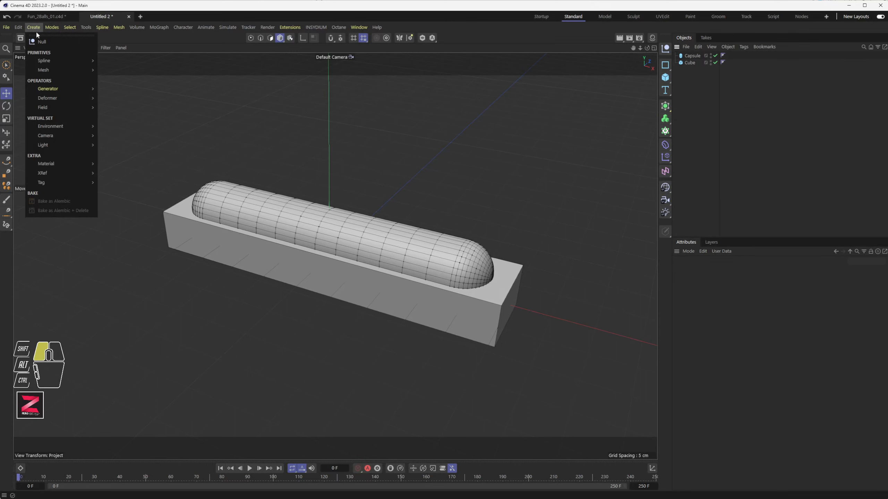
mouse_move(59, 90)
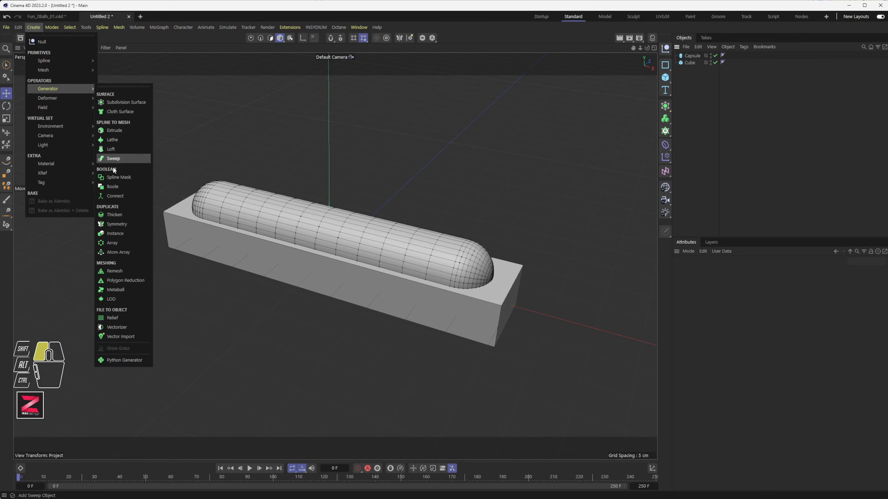
left_click(112, 187)
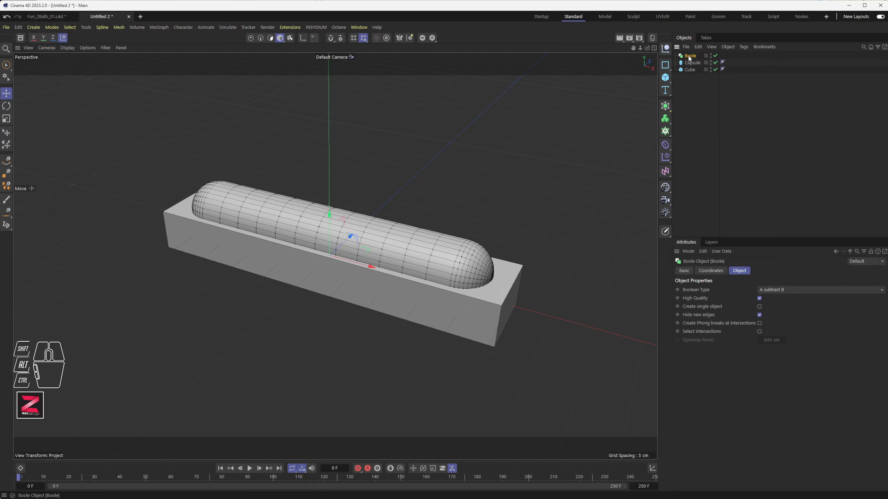
left_click(783, 291)
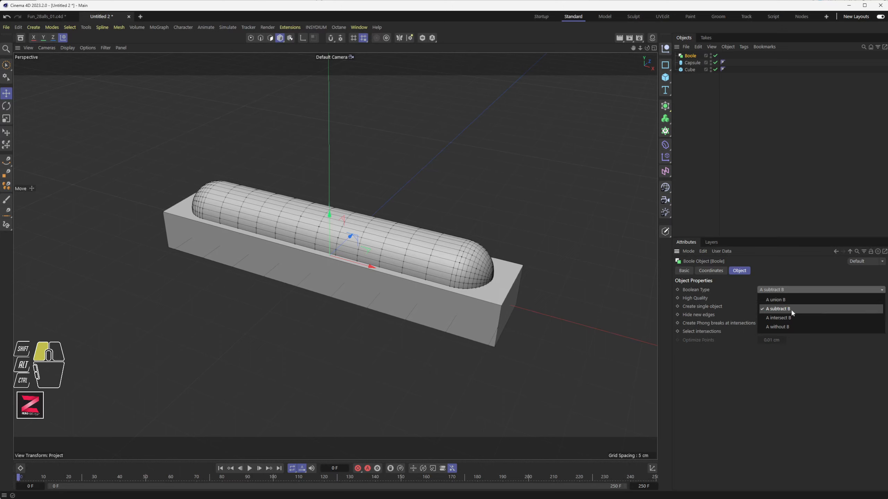
left_click_drag(791, 309, 744, 118)
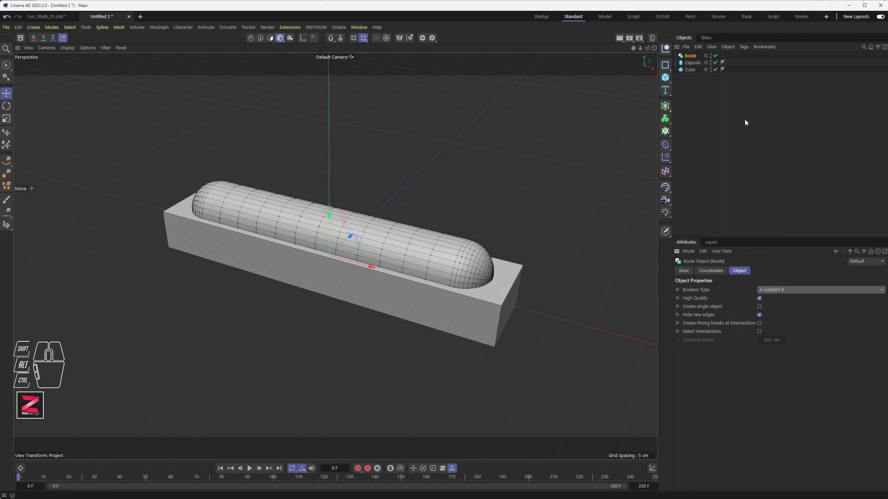
Step: Nest the cube and the capsule under the Boole, with the cube above the capsule so the capsule carves the groove
left_click_drag(691, 69, 695, 57)
left_click(691, 70)
left_click_drag(701, 59, 691, 58)
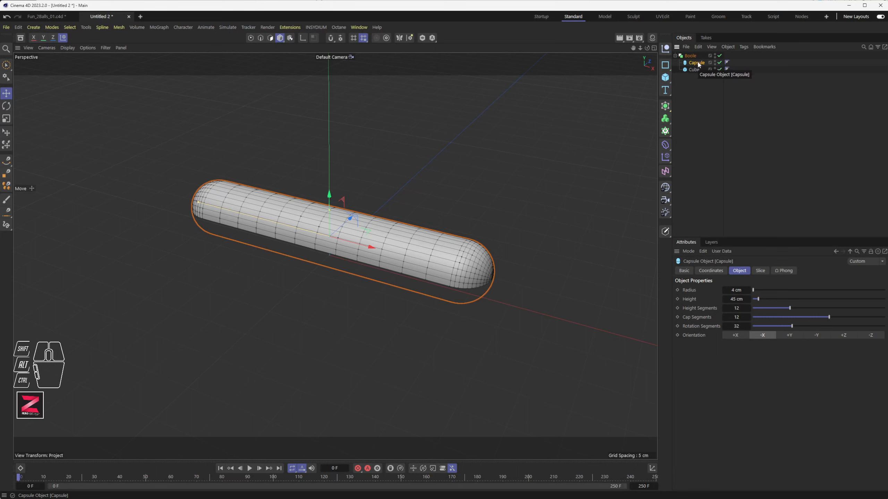
left_click_drag(695, 70, 700, 61)
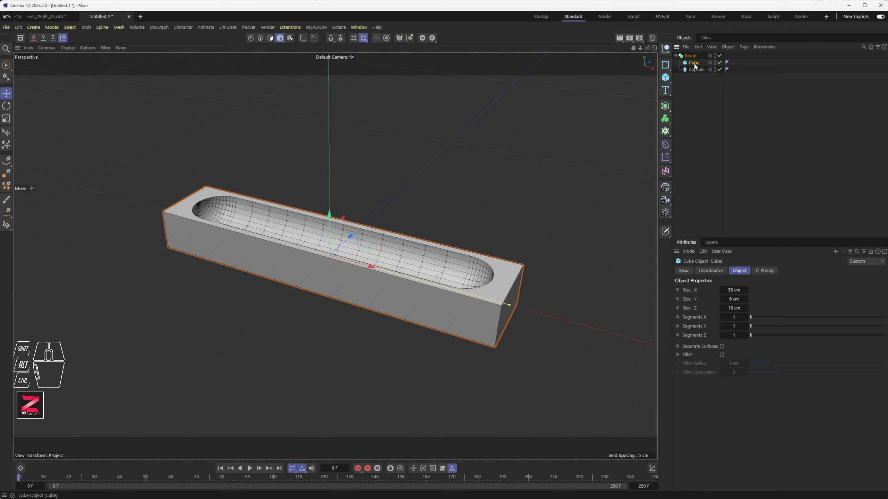
Step: Rename the cube under the Boole Cube.0 and the capsule Capsule.0
double_click(697, 64)
left_click(698, 65)
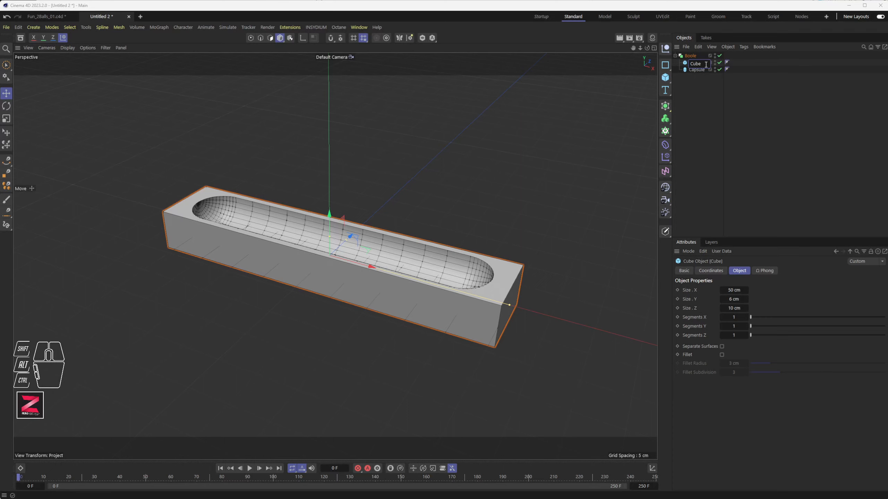
type(".C")
left_click(700, 70)
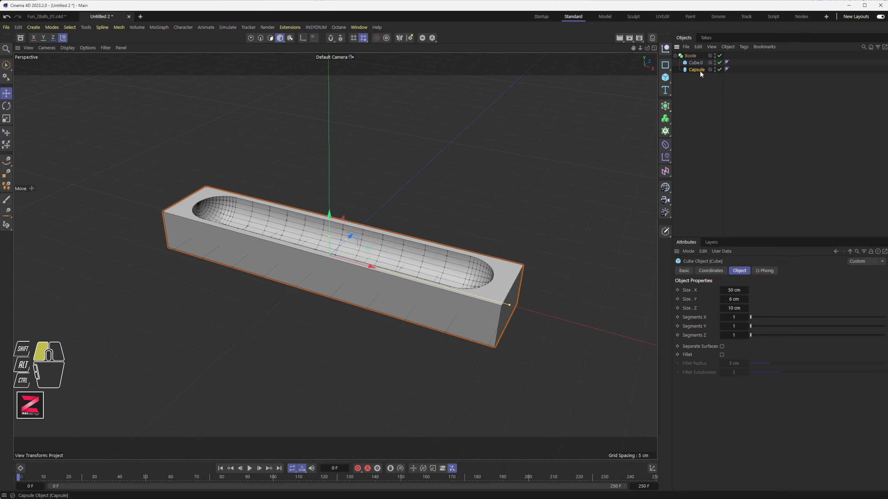
double_click(699, 69)
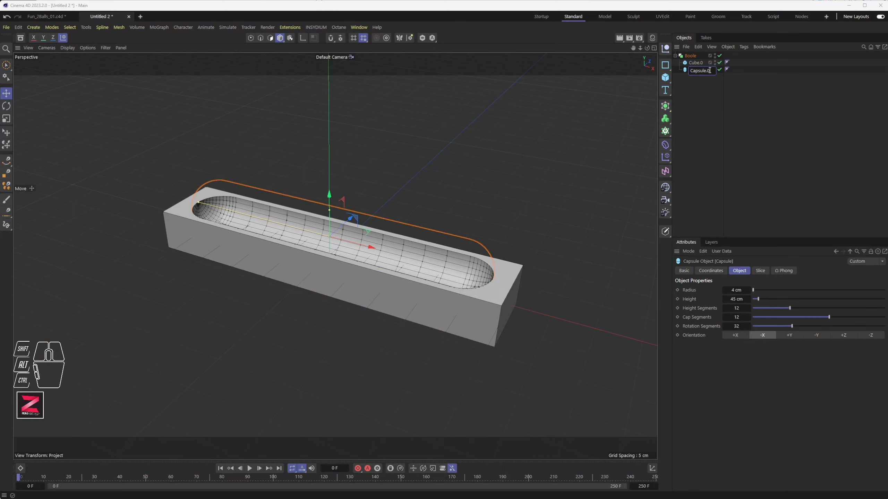
key("Return")
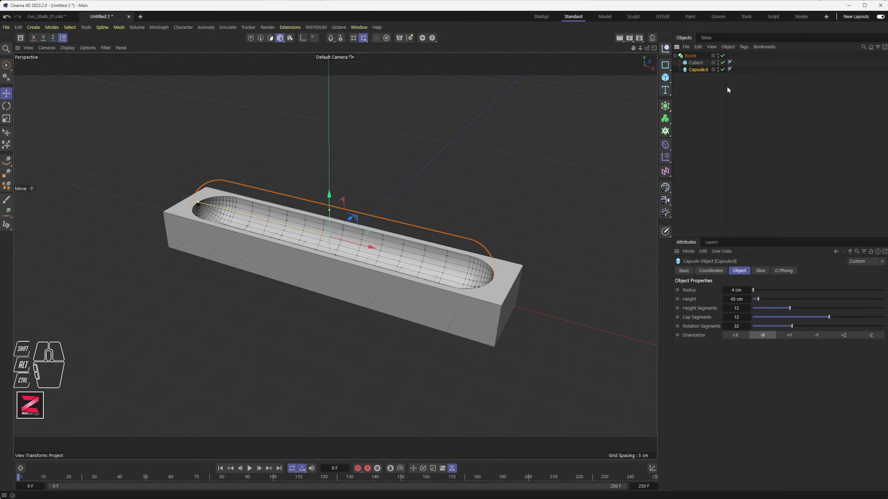
Step: Widen the object list and rename the Boole generator Boole.Bar.0
left_click_drag(727, 88, 732, 87)
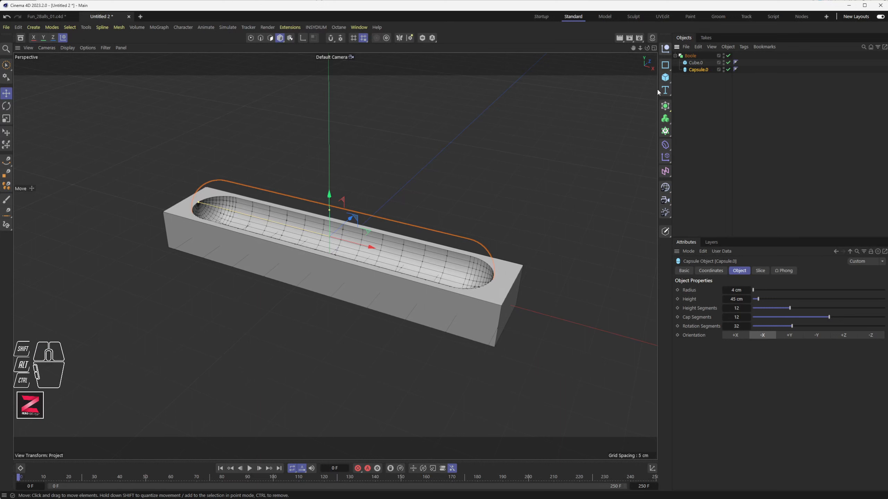
left_click_drag(657, 88, 645, 89)
left_click(693, 55)
double_click(685, 56)
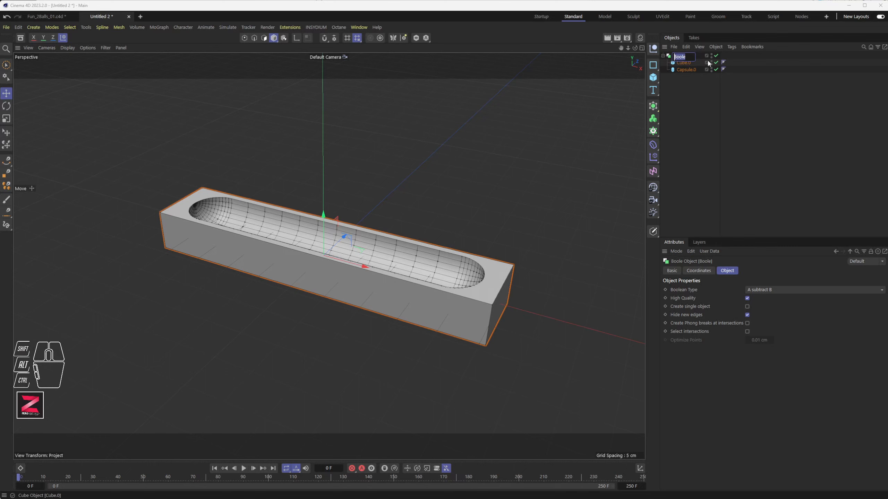
key("Right")
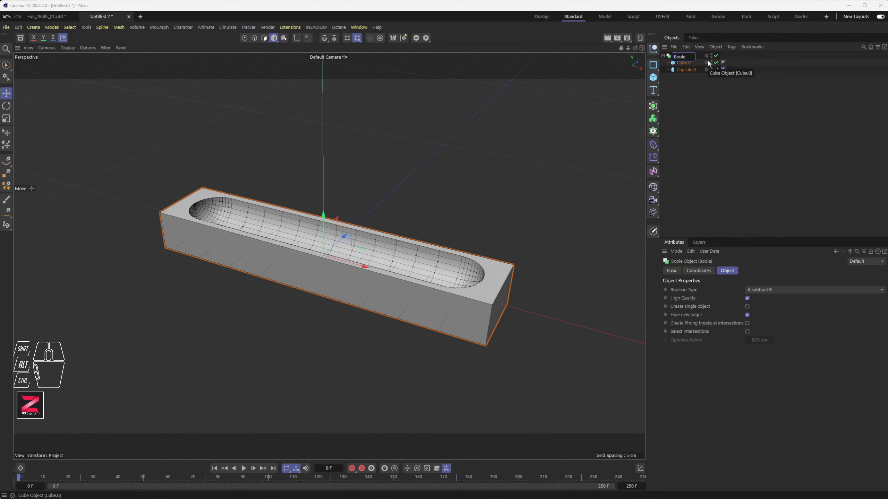
type(".bar")
key("BackSpace")
key("BackSpace")
key("BackSpace")
key("BackSpace")
key("BackSpace")
type(".Bar.0")
key("Return")
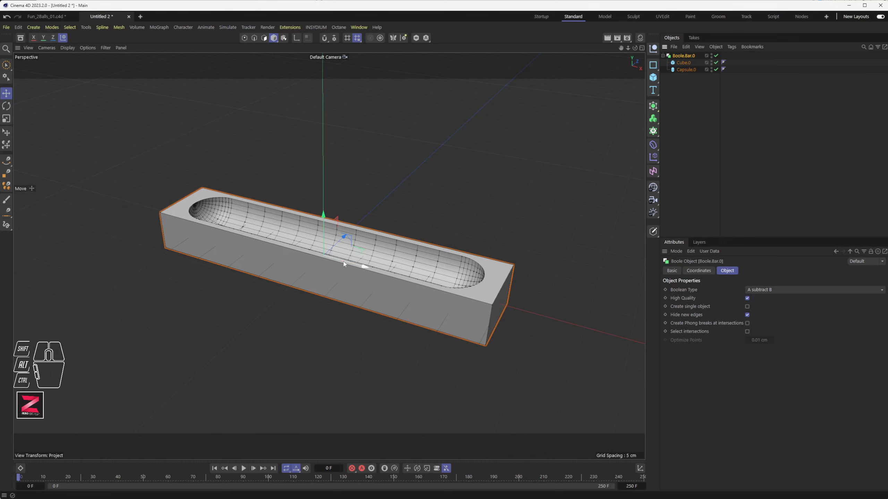
Step: Add a sphere to the scene and rename it Boule.0
left_click_drag(653, 77, 731, 113)
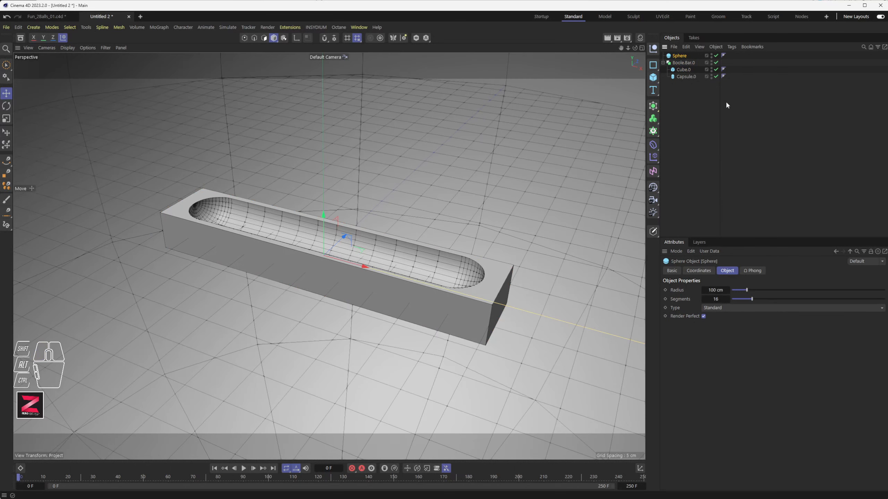
double_click(680, 57)
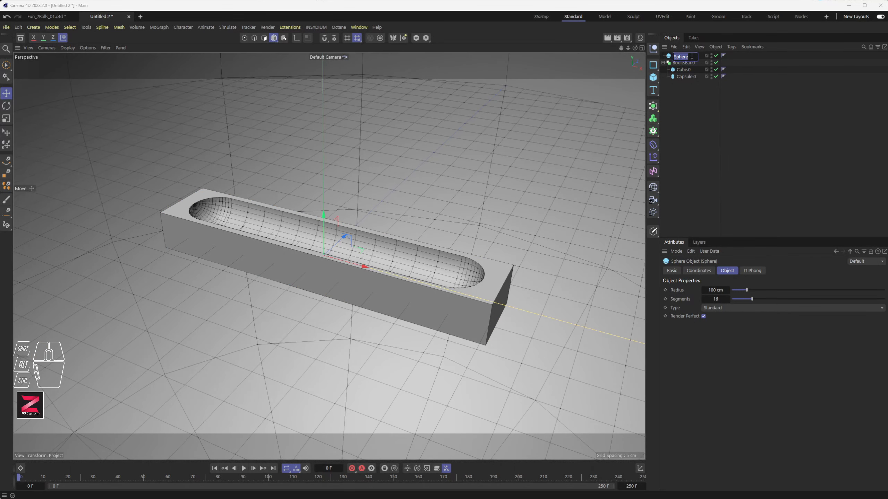
type("Boule.0")
key("Return")
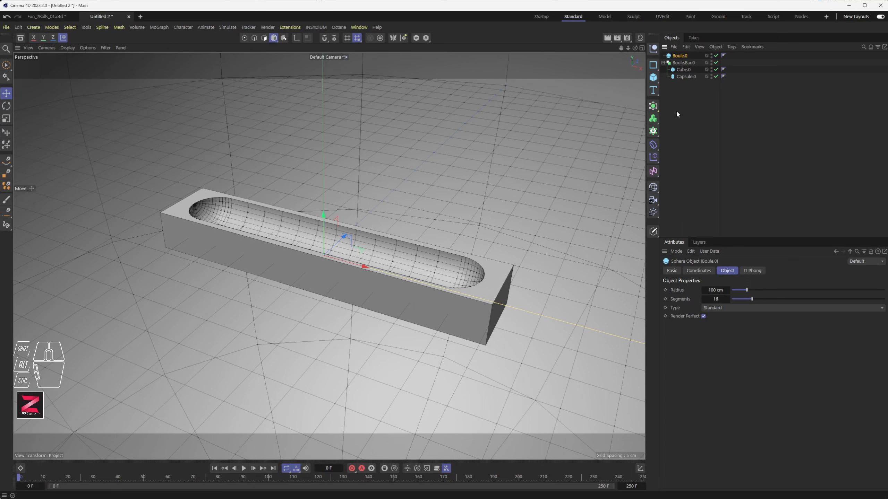
Step: Add a test cube, duplicate it, and rename the original Cube.0 to try out how copies are numbered
left_click(653, 77)
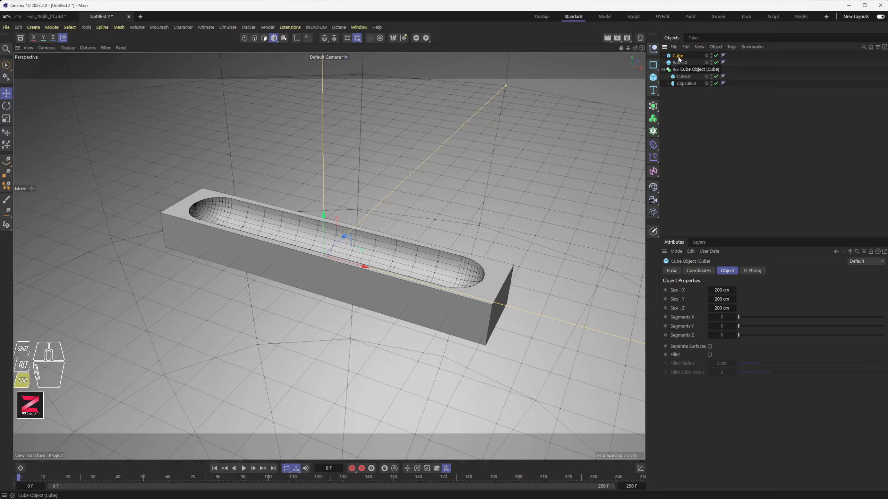
left_click_drag(678, 56, 681, 105, "ctrl")
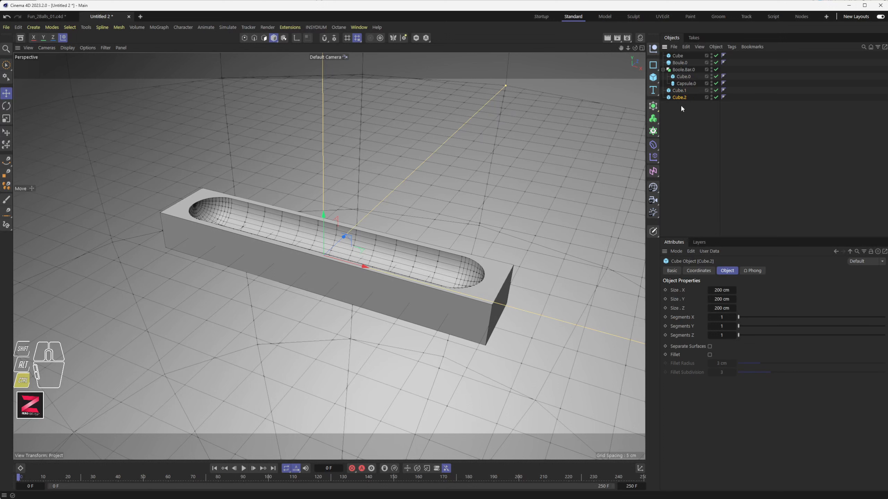
left_click(683, 55)
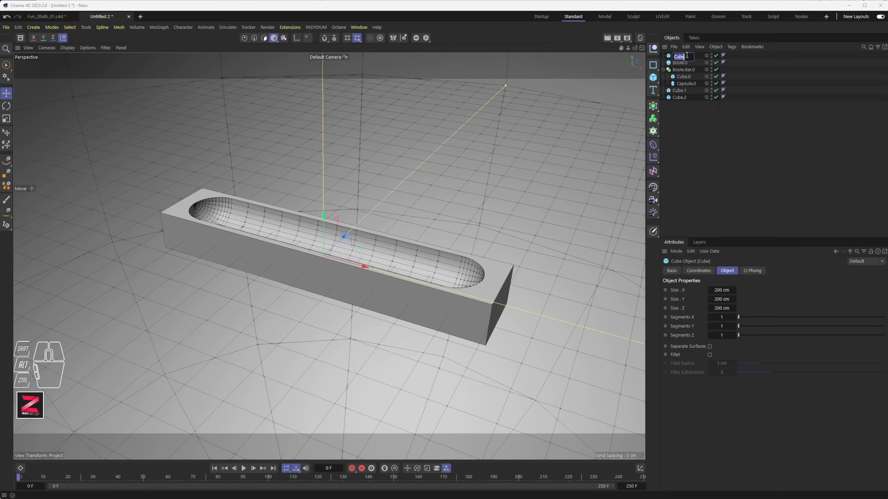
left_click(687, 56)
type(".0")
key("Return")
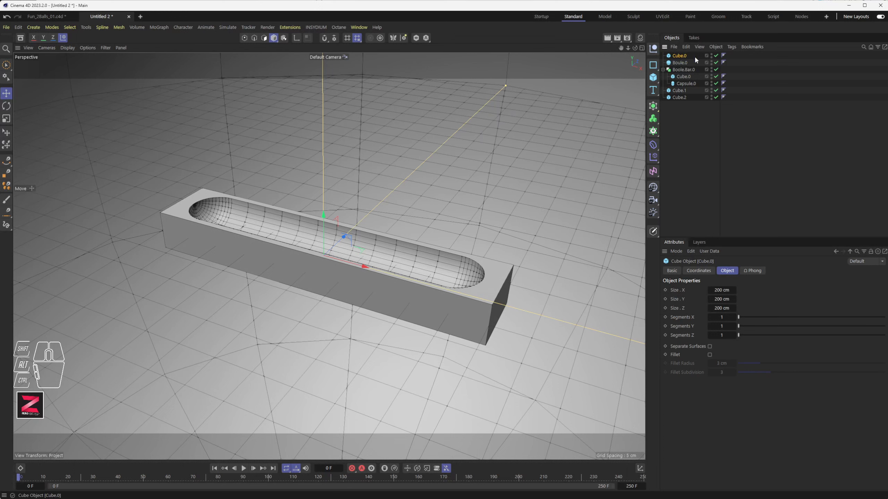
left_click_drag(687, 56, 688, 111, "ctrl")
Step: Delete the test cube and all of its numbered copies from the scene
left_click(680, 91, "shift")
key("Delete")
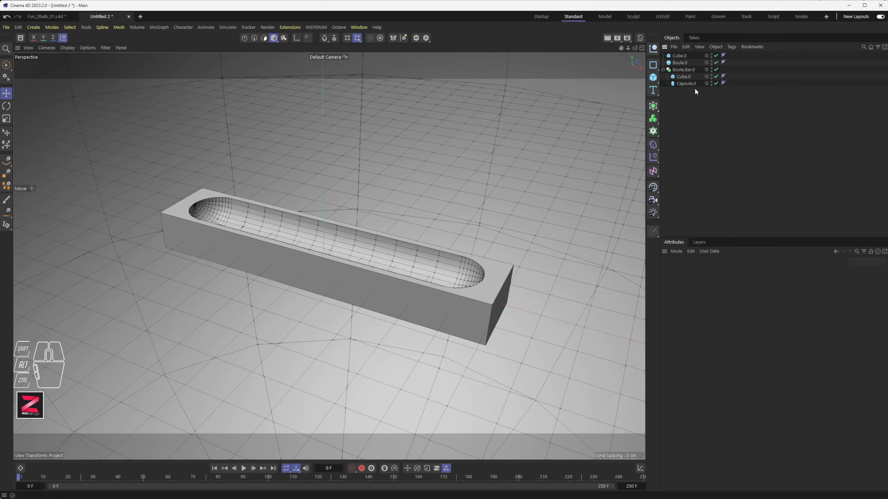
left_click(679, 56)
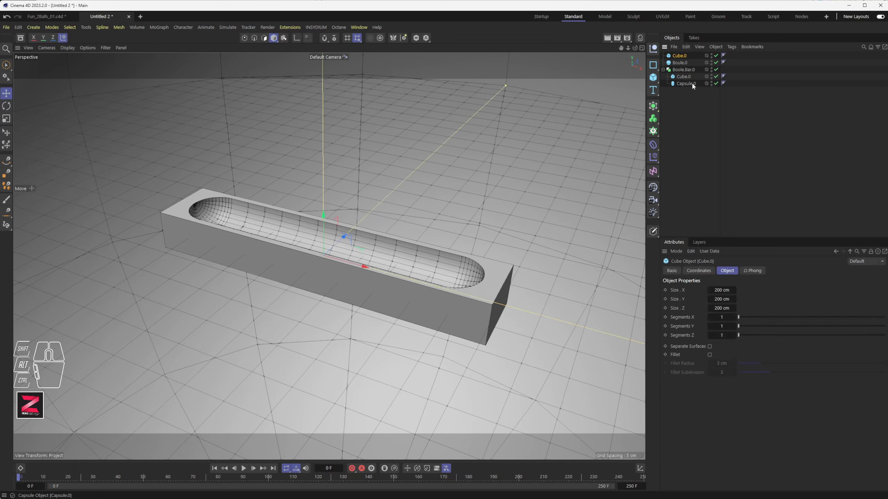
key("Delete")
Step: Place the sphere below the Boole in the hierarchy and set its radius to 4 cm to match the capsule
left_click(679, 55)
left_click_drag(679, 57, 681, 80)
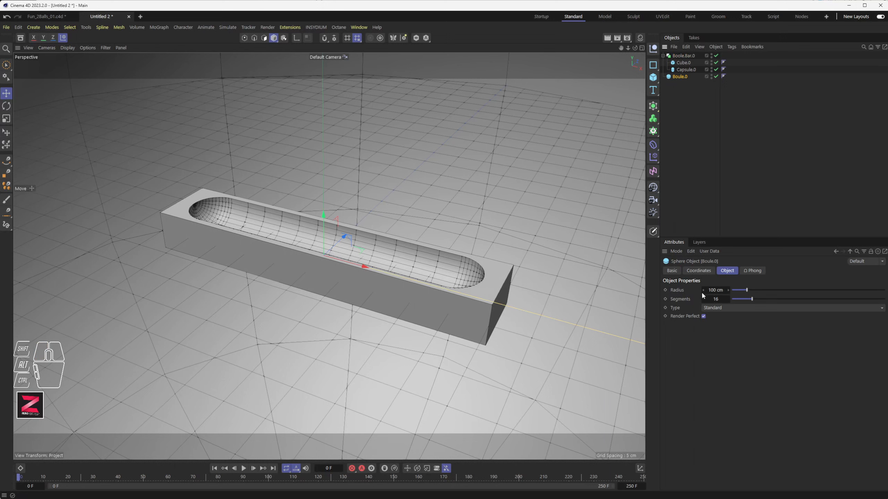
left_click(694, 69)
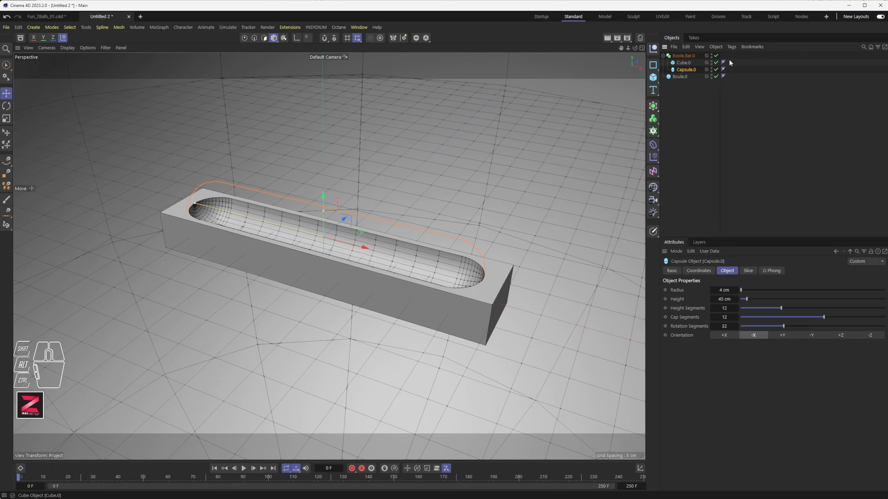
left_click(686, 76)
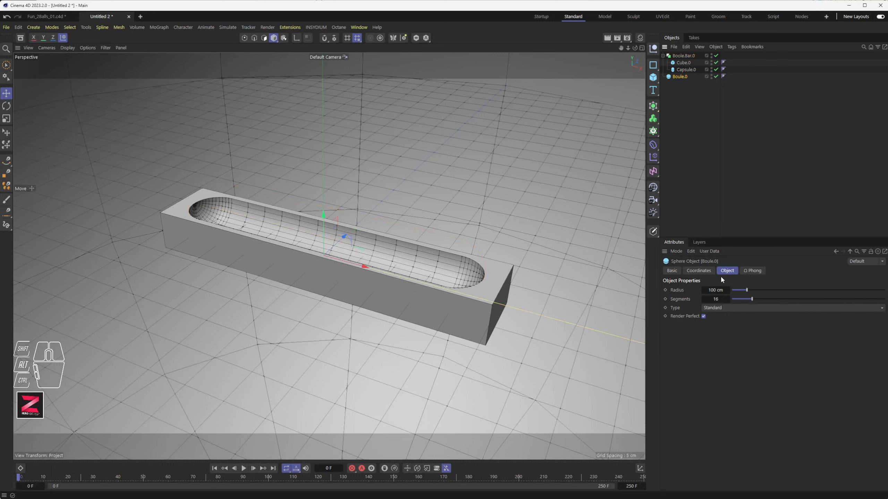
left_click(714, 290)
type("4")
key("Return")
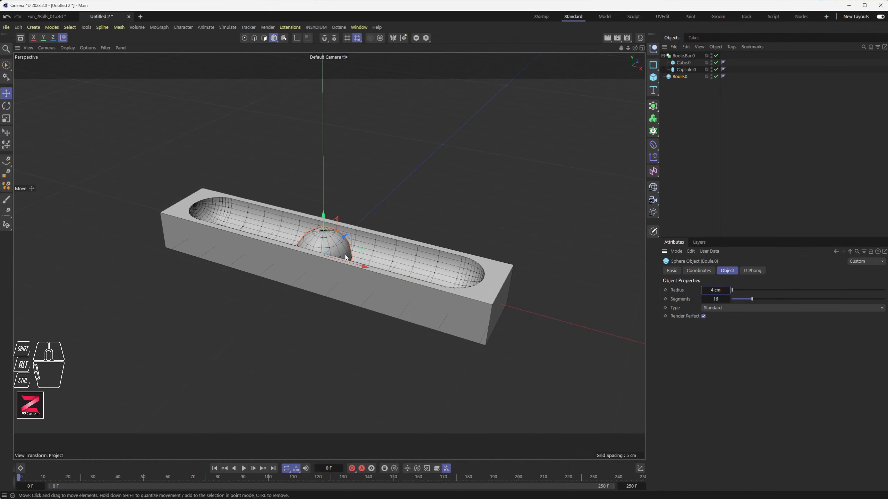
Step: Smooth the sphere by trying 32 segments, and settle on 64
scroll(346, 256, "up", 5)
left_click_drag(342, 277, 328, 262, "alt")
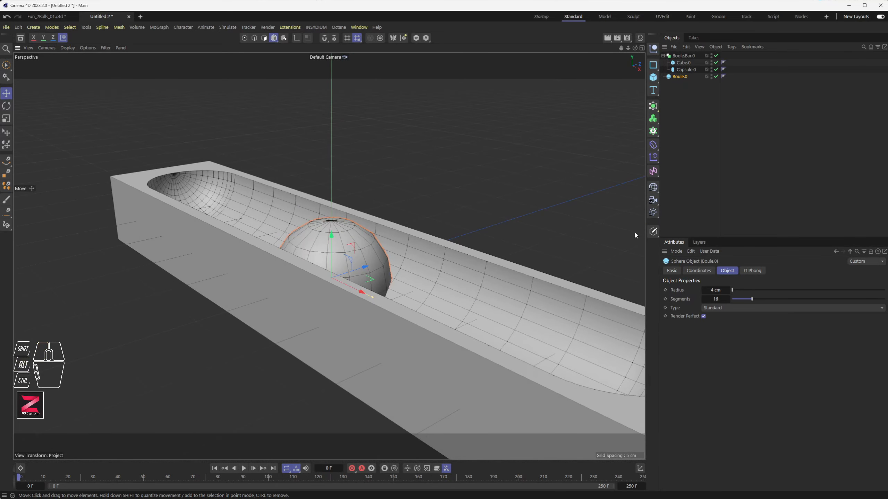
scroll(359, 263, "up", 3)
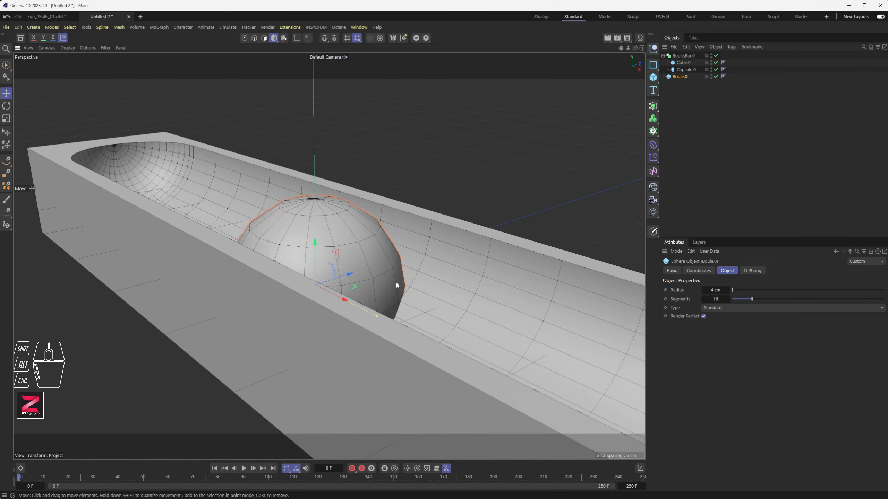
left_click(716, 300)
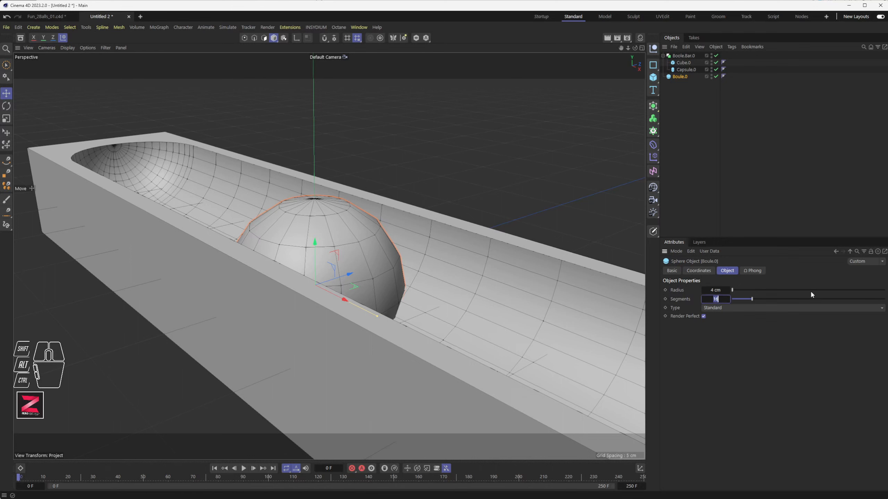
type("32")
key("Return")
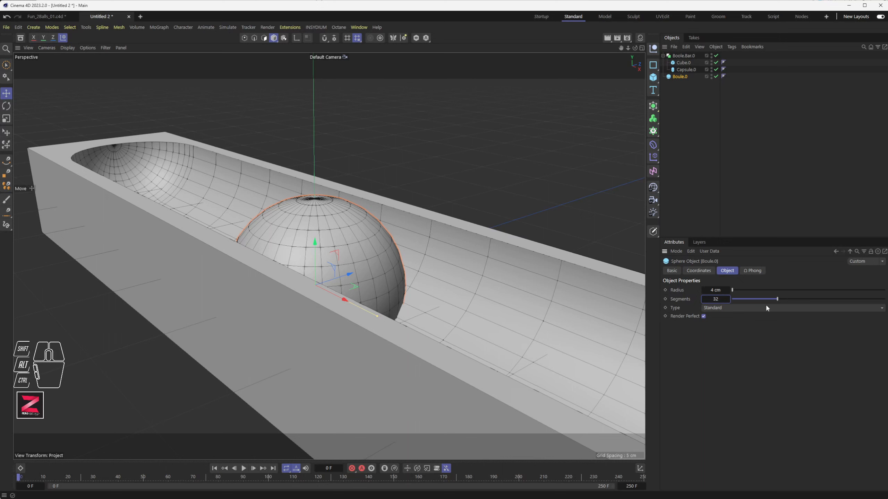
left_click(716, 299)
type("64")
key("Return")
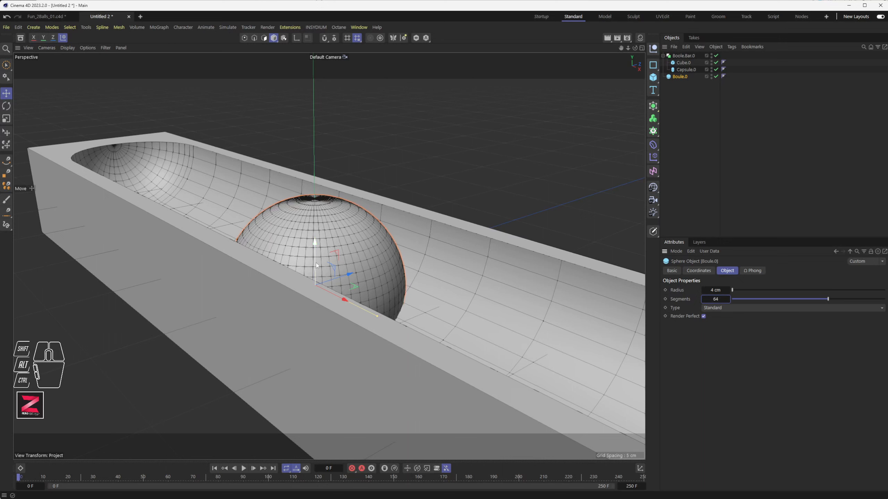
Step: In the Front view, raise the sphere along Y until it rests on the bottom of the groove
middle_click(279, 245)
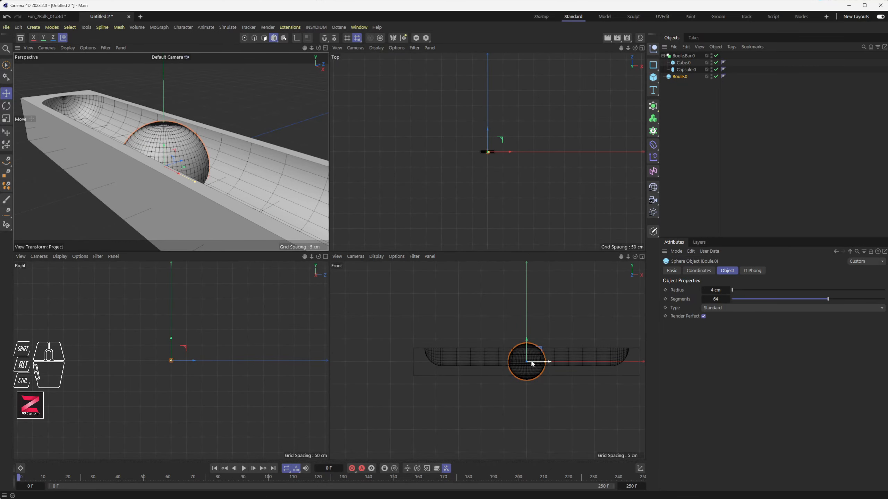
middle_click(535, 349)
scroll(432, 254, "up", 6)
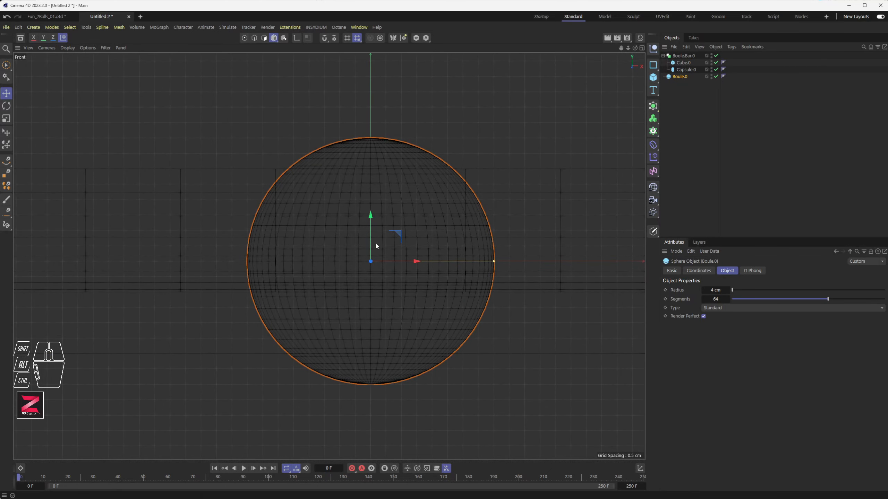
left_click_drag(371, 243, 361, 152)
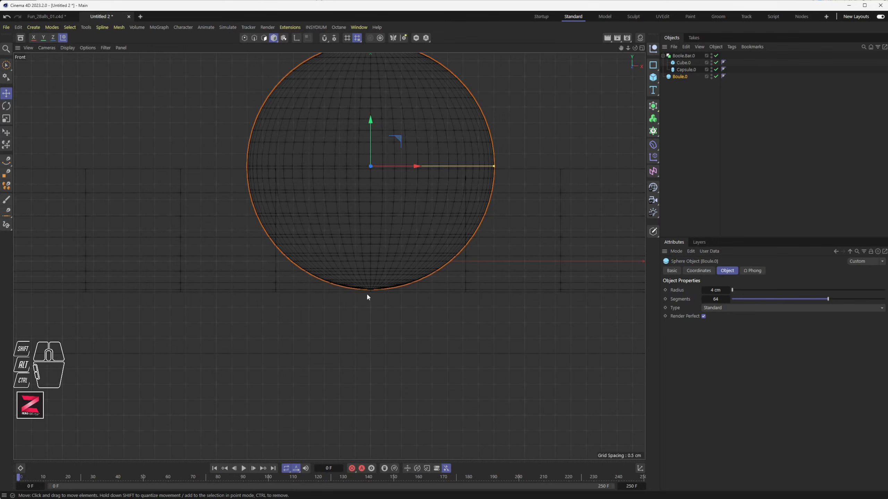
scroll(368, 290, "down", 5)
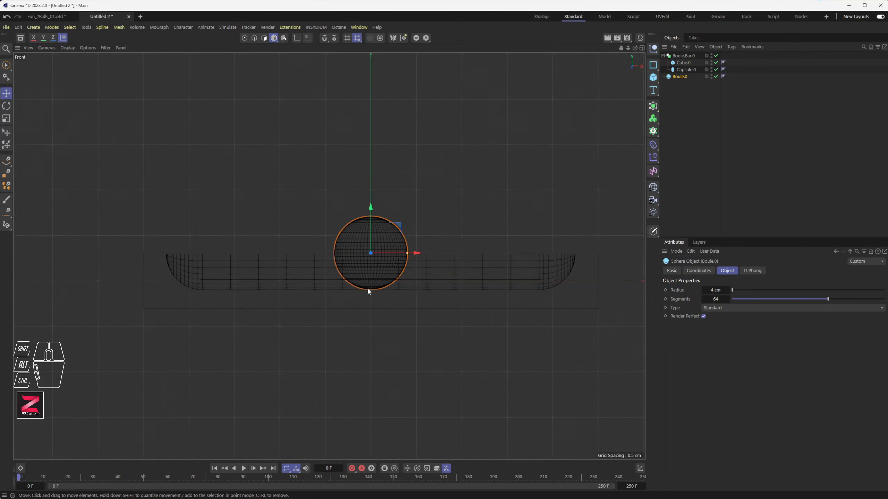
middle_click(367, 287)
middle_click(284, 217)
left_click_drag(357, 255, 379, 262, "alt")
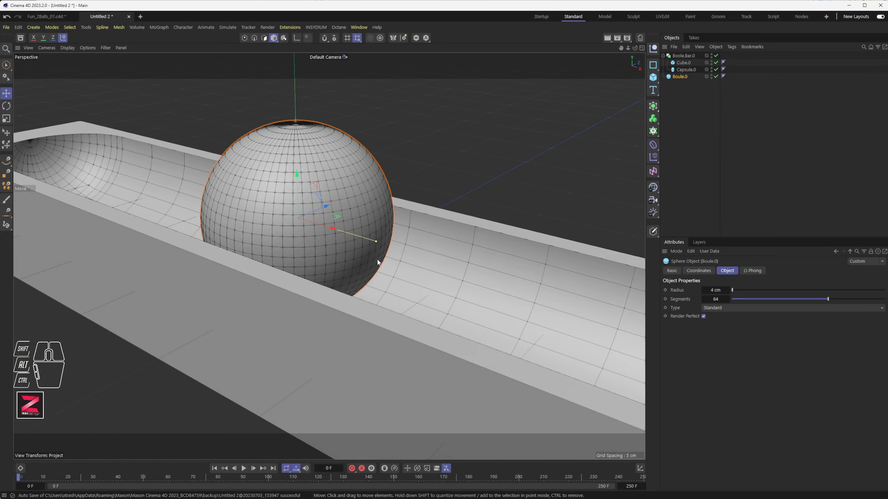
scroll(379, 261, "down", 5)
scroll(379, 262, "down", 3)
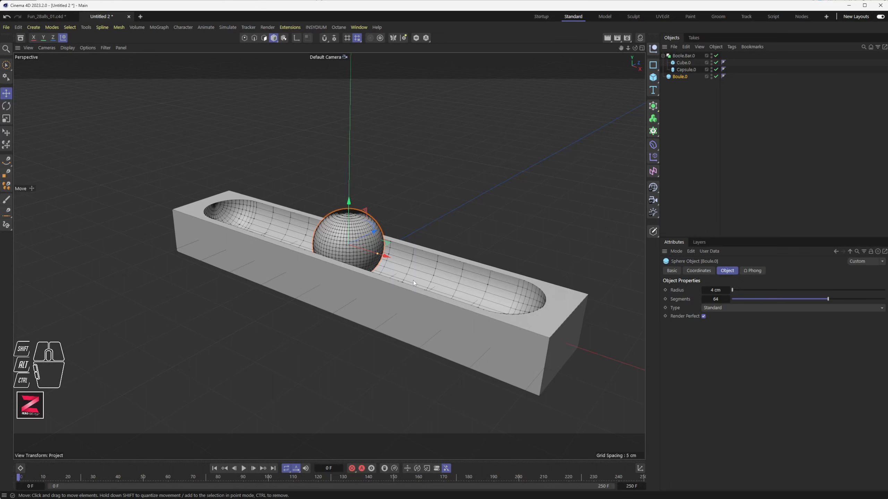
Step: Tilt the grooved bar about its Z axis with the Rotate tool so one end dips
left_click(421, 296)
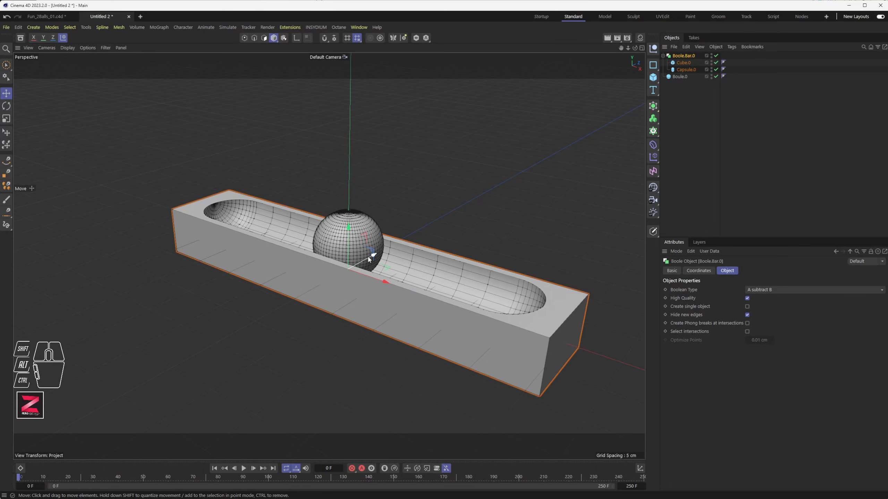
key("e")
key("r")
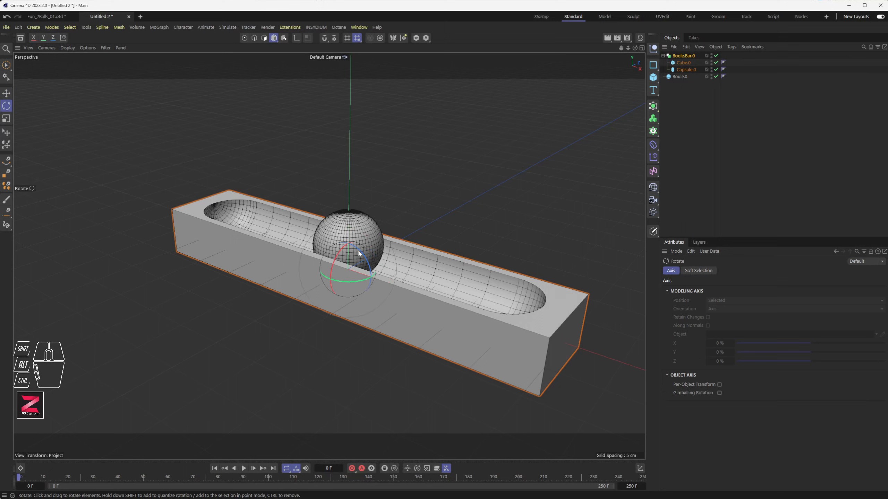
left_click_drag(363, 258, 366, 261)
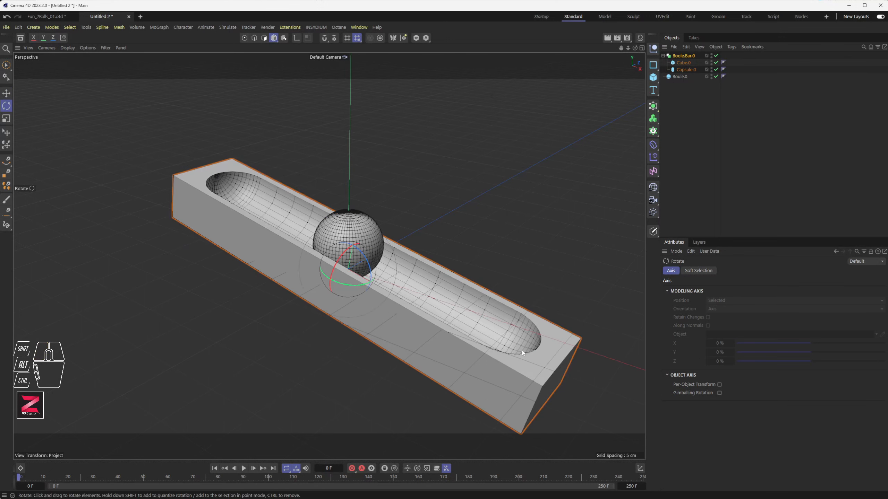
Step: Undo the grooved bar's tilt and add a Bullet Rigid Body tag to the sphere
key("ctrl+z")
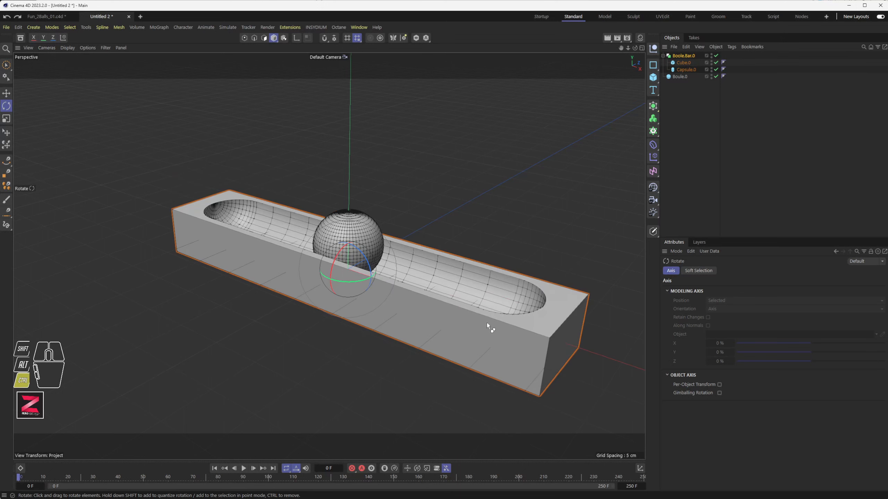
left_click(329, 220)
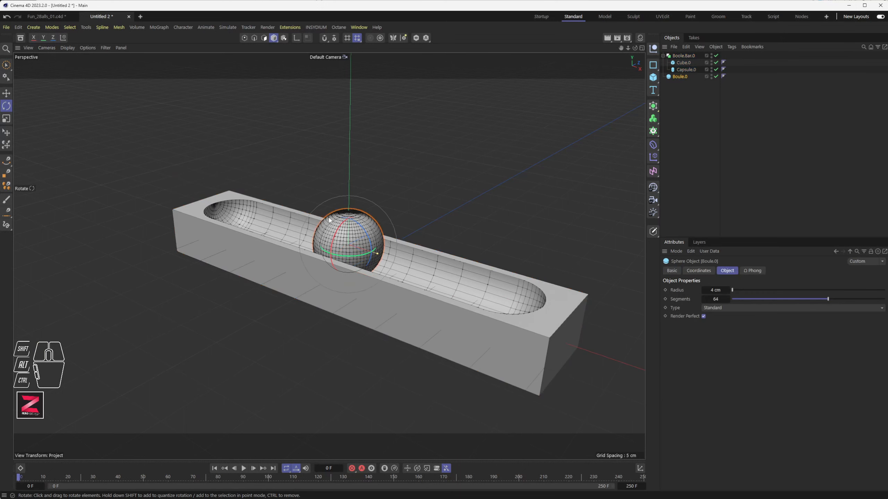
right_click(678, 77)
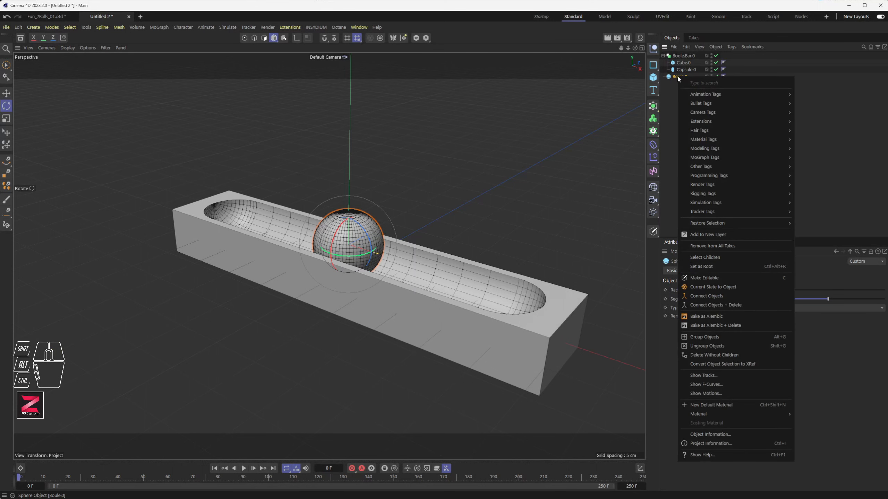
mouse_move(714, 106)
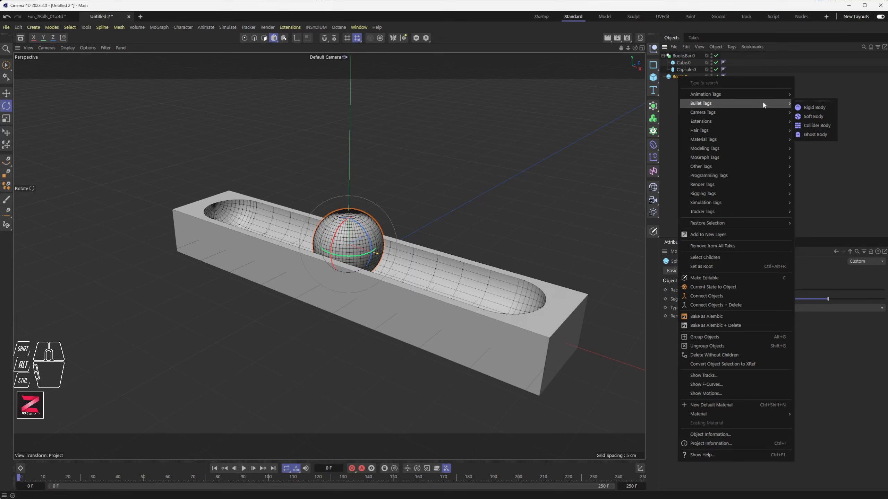
left_click(813, 108)
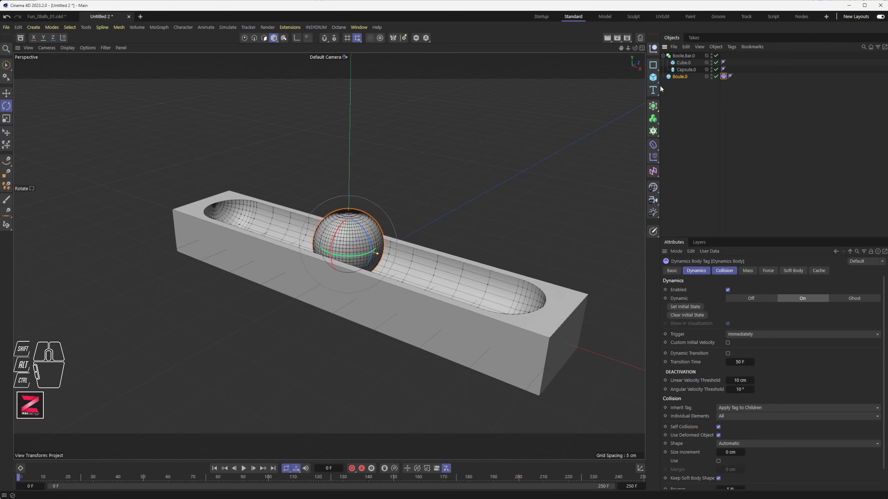
Step: Add a Bullet Collider Body tag to the Boole.Bar.0 object so the grooved bar acts as a static collision surface
left_click(683, 56)
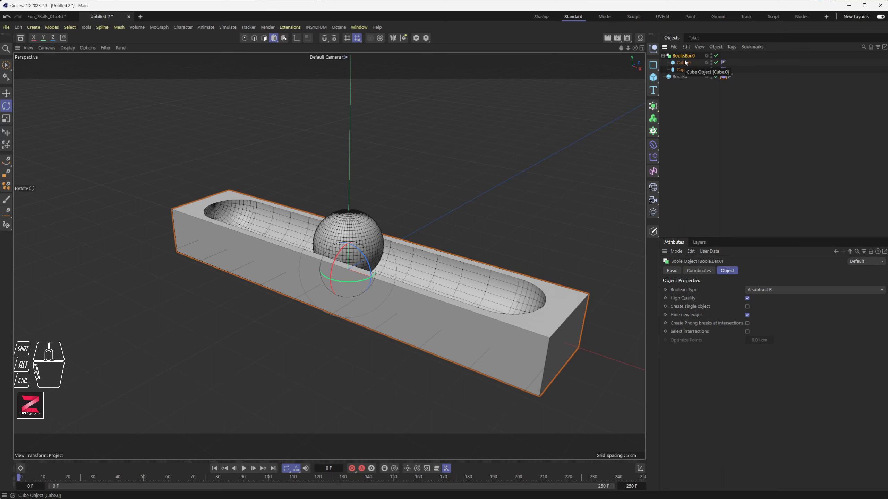
right_click(685, 57)
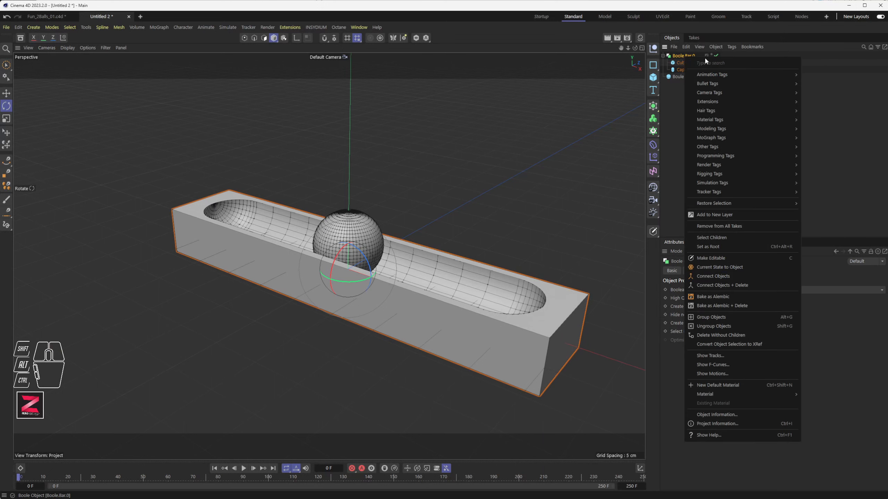
mouse_move(716, 84)
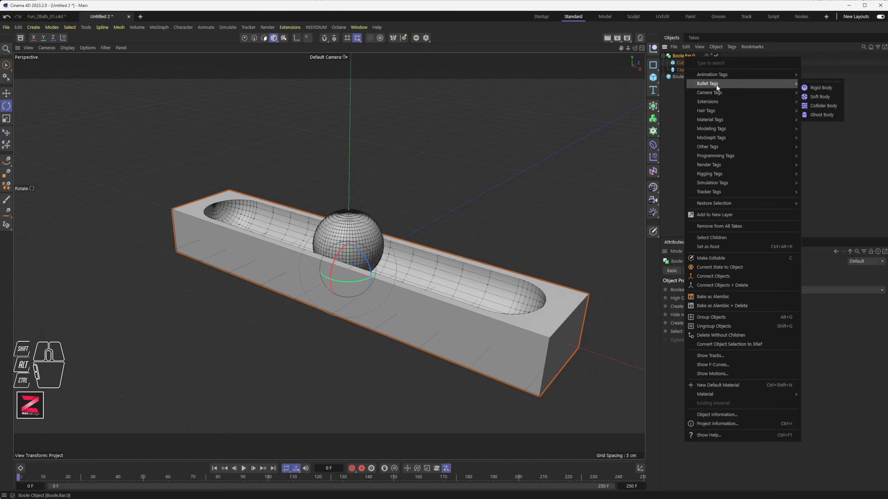
left_click(825, 107)
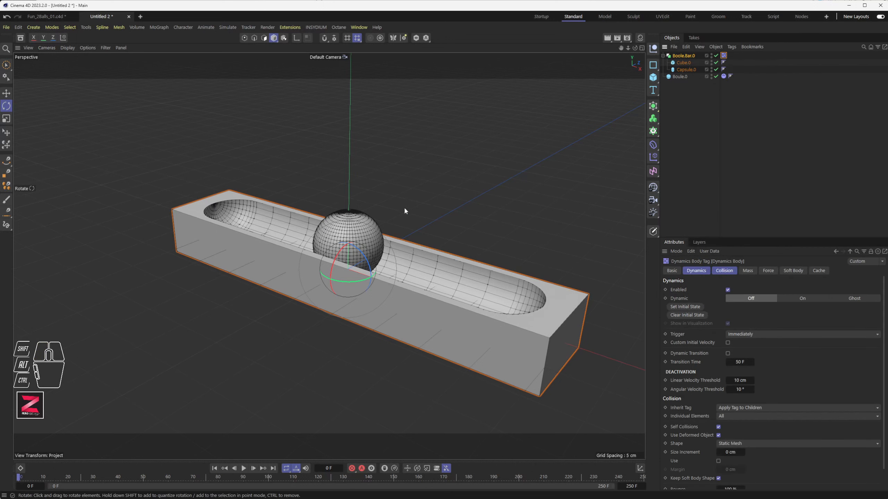
Step: Set the gravity in the project's Bullet settings to 981 cm
left_click(19, 28)
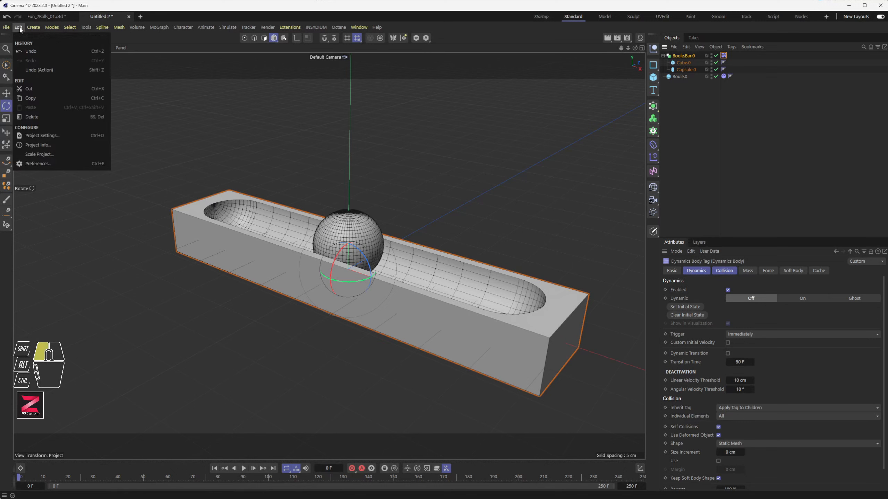
left_click(43, 136)
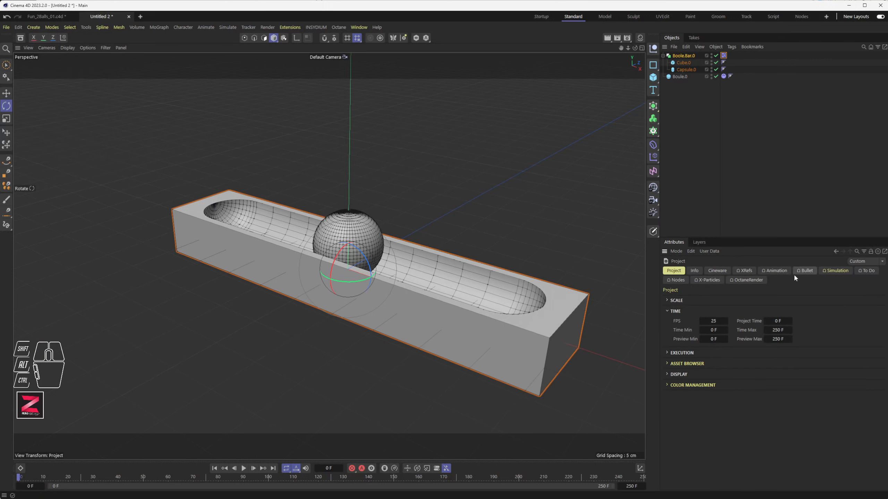
left_click(807, 271)
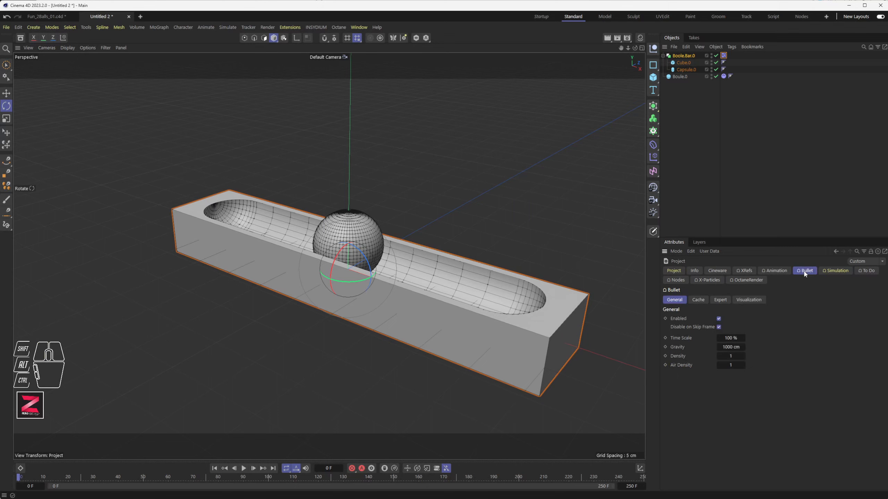
left_click(731, 347)
type("981")
key("Return")
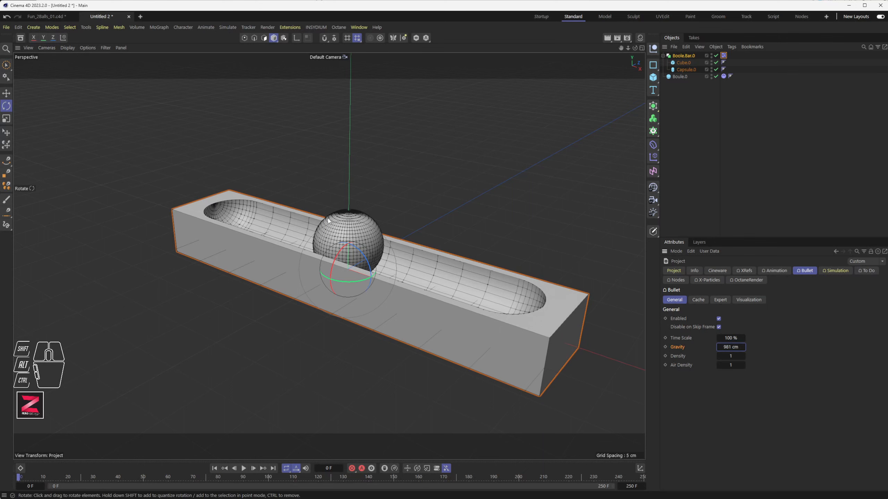
Step: Select the sphere in the viewport and extend the project's timeline to 800 frames
left_click(365, 220)
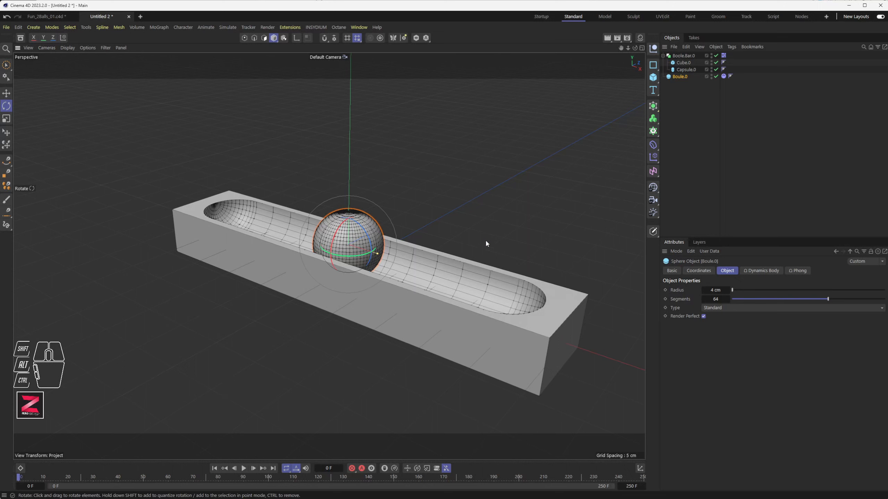
left_click(631, 486)
type("800")
key("Return")
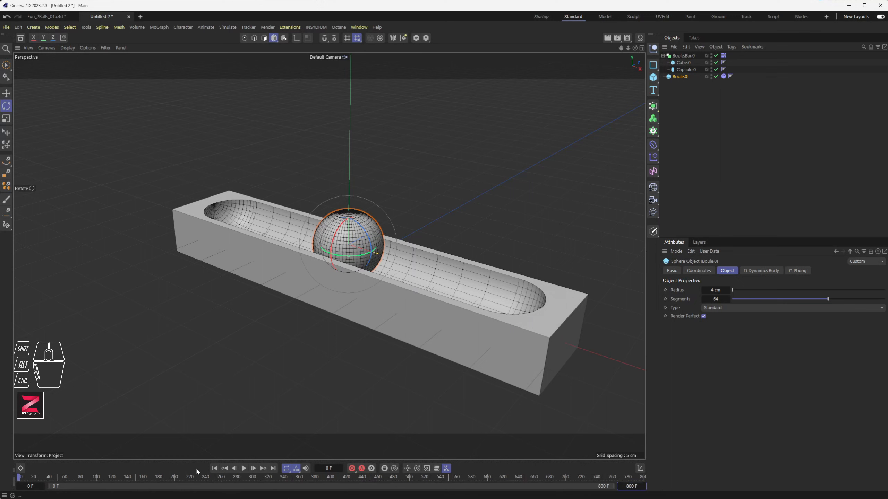
Step: Play the simulation, stop it at about frame 108, and examine from several angles how the ball sits in the groove
left_click(245, 469)
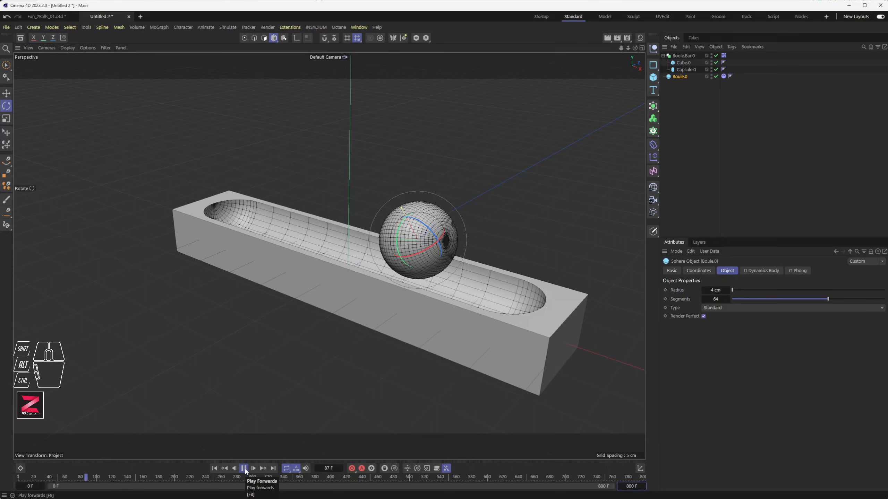
left_click(245, 468)
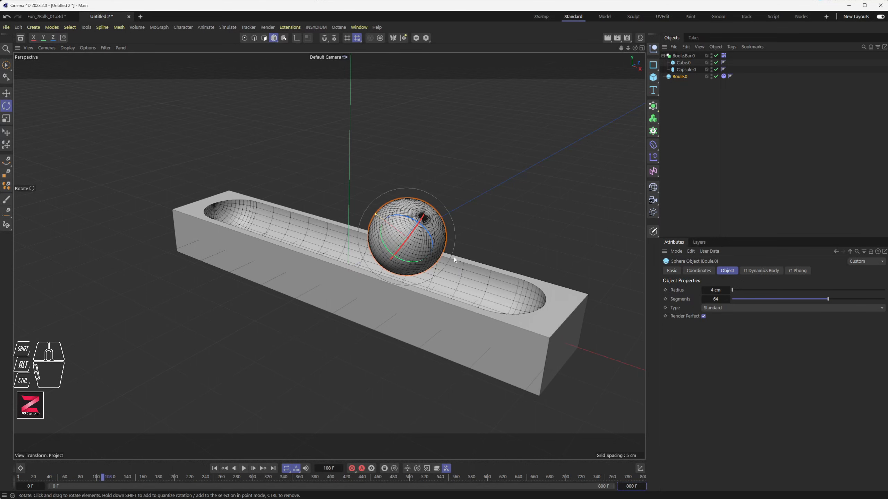
left_click_drag(456, 301, 478, 305, "alt")
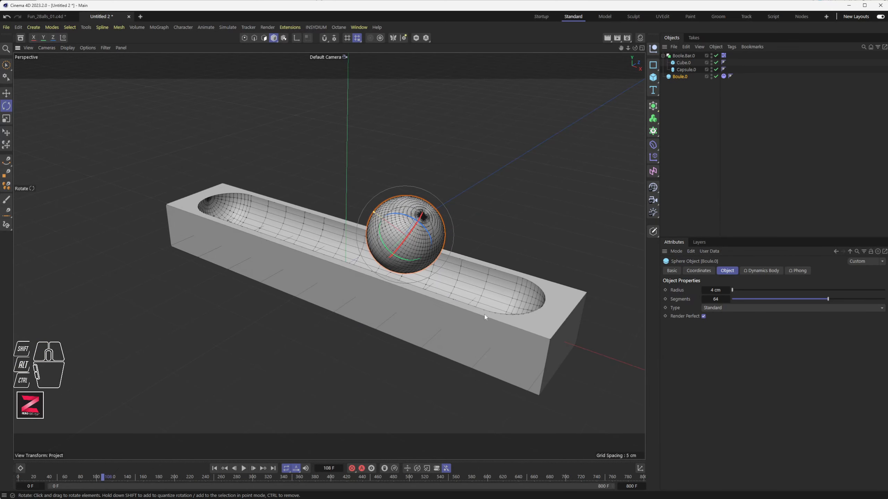
scroll(417, 273, "up", 3)
scroll(434, 238, "down", 5)
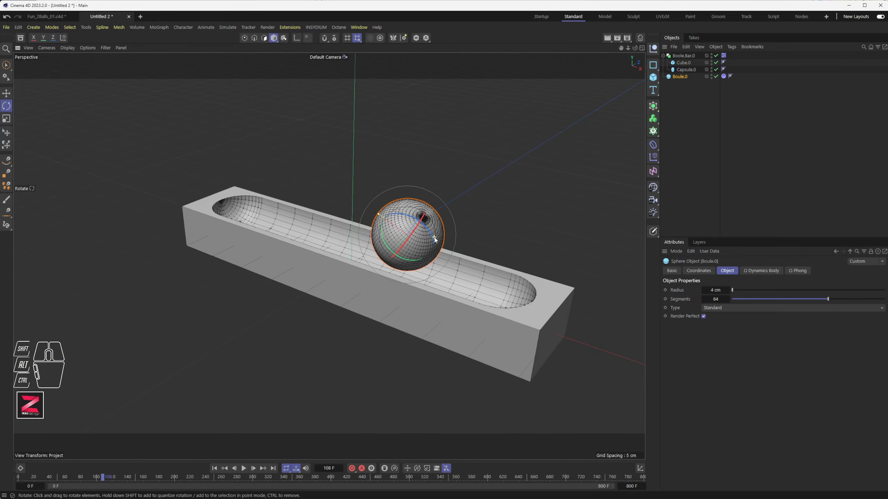
scroll(435, 240, "down", 2)
scroll(427, 244, "up", 6)
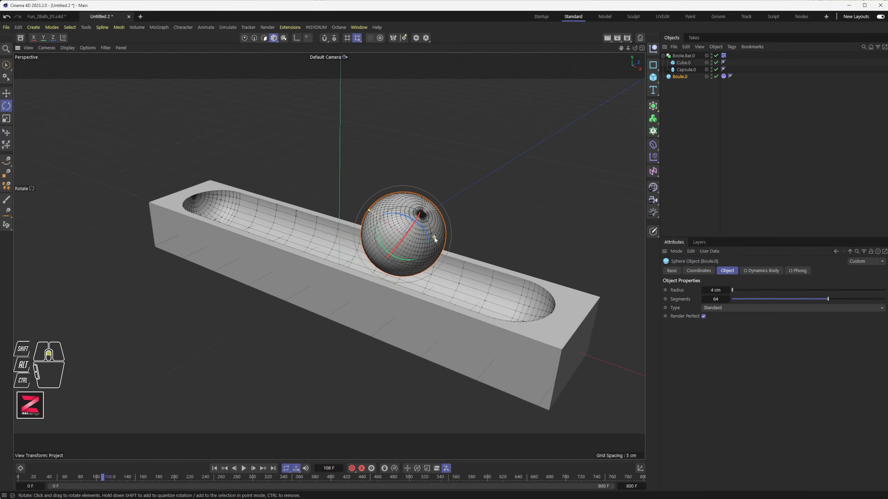
scroll(426, 243, "up", 1)
left_click_drag(406, 280, 392, 338, "alt")
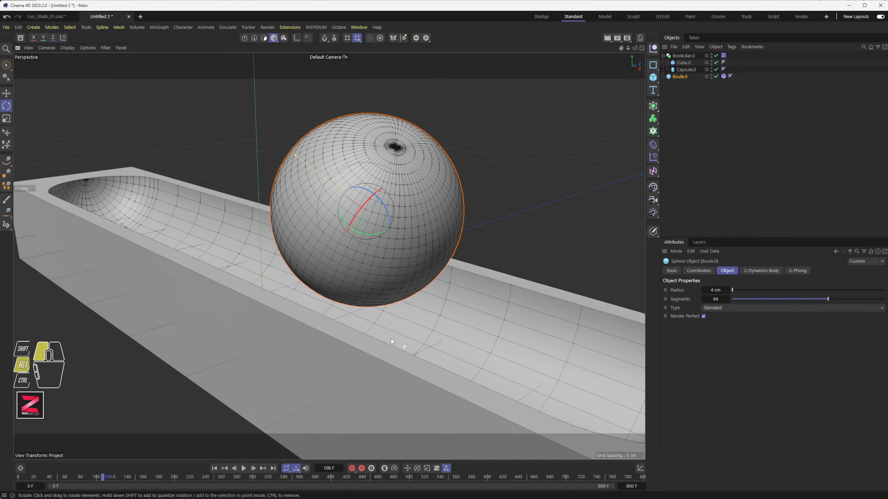
middle_click_drag(392, 338, 334, 267, "alt")
scroll(373, 301, "down", 5, "alt")
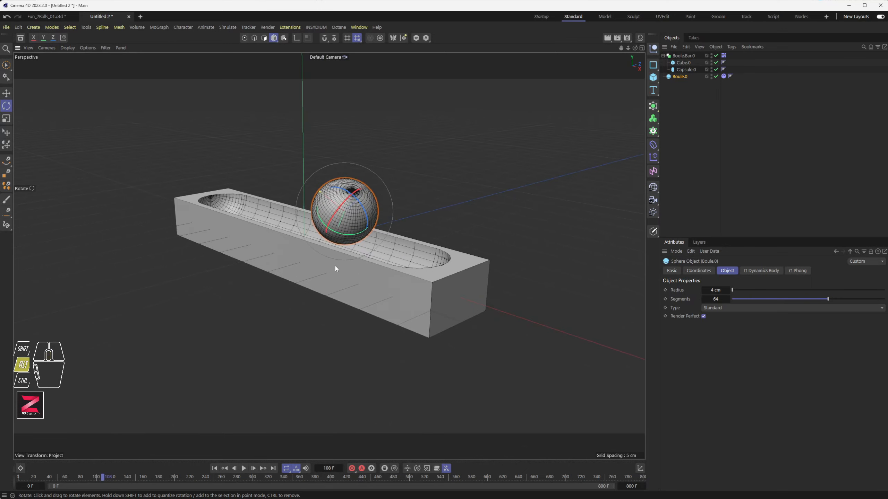
left_click_drag(335, 267, 351, 284, "alt")
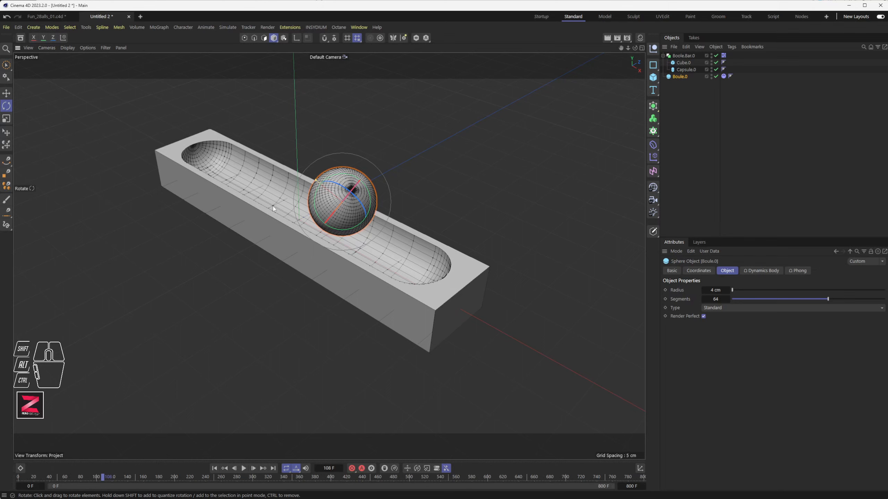
Step: Compare the collision margin in the project's expert Bullet settings with the sphere's radius
left_click(18, 28)
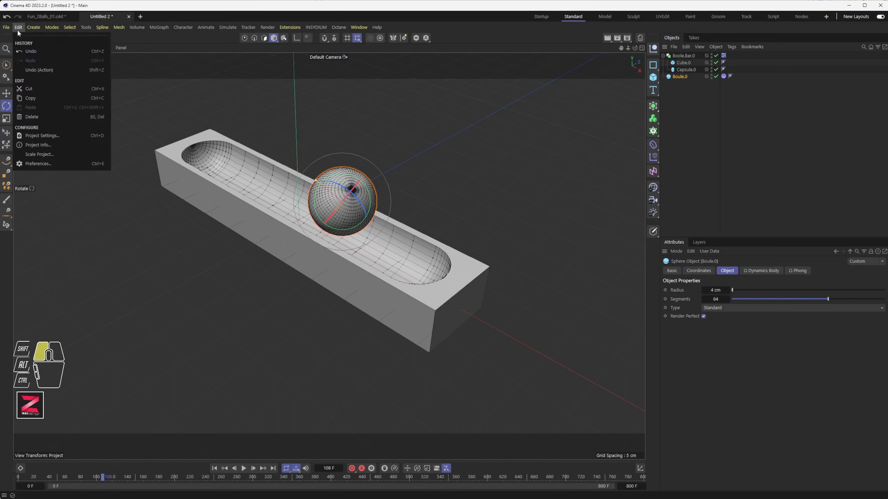
left_click(65, 136)
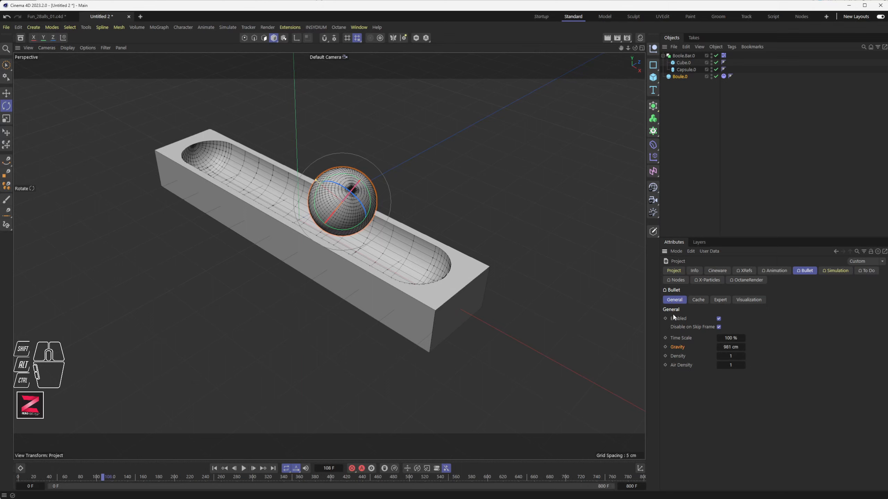
left_click(721, 301)
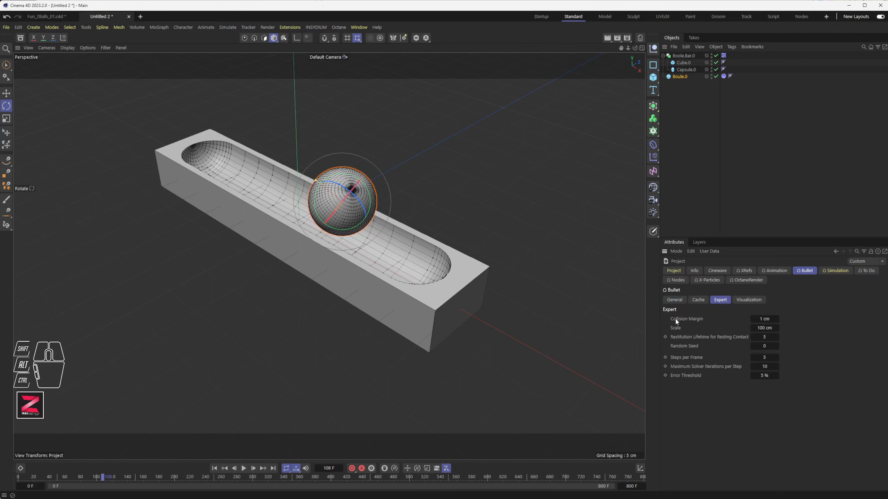
left_click(676, 319)
left_click(676, 318)
left_click_drag(399, 254, 279, 220, "alt")
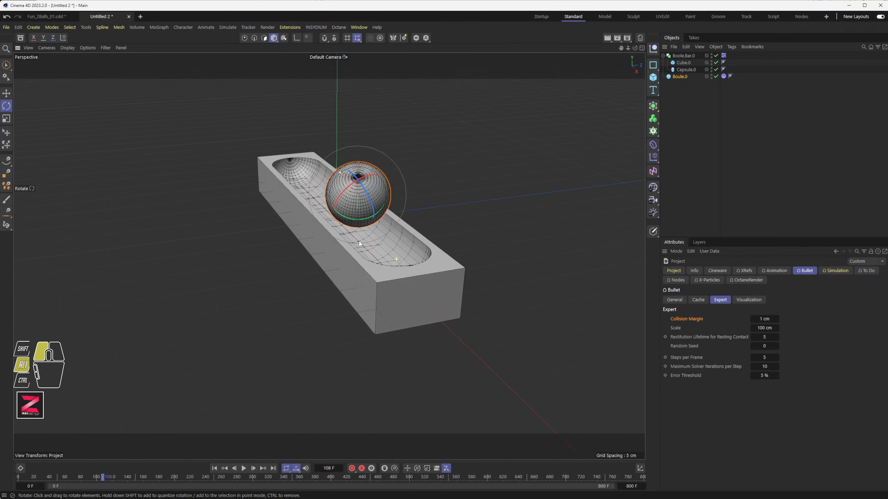
left_click(679, 77)
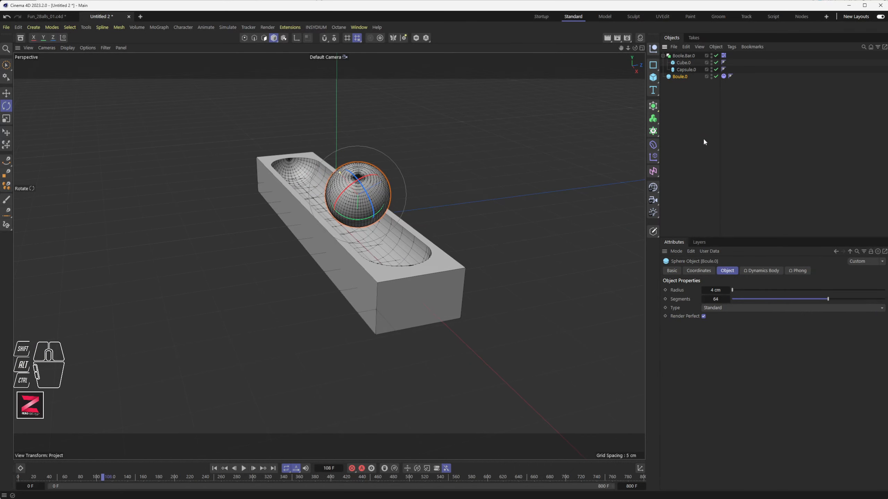
left_click(718, 291)
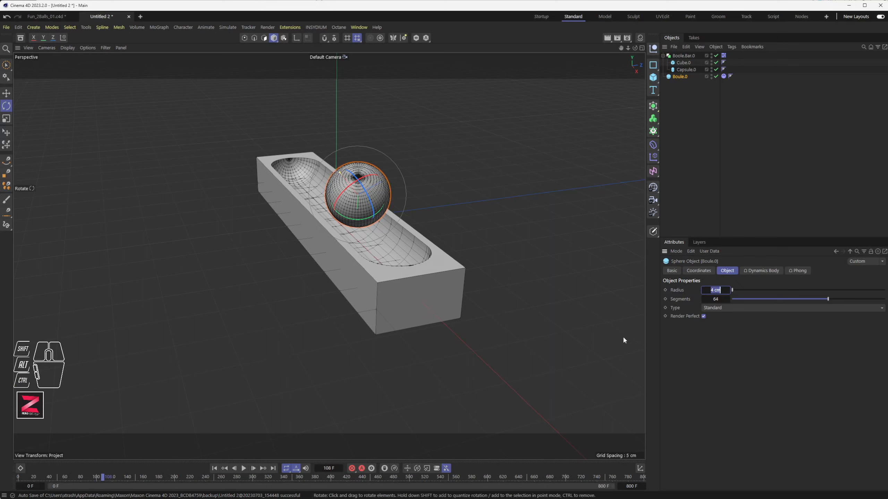
Step: Set the collision margin in the project's expert Bullet settings to 0.1 cm
key("ctrl+d")
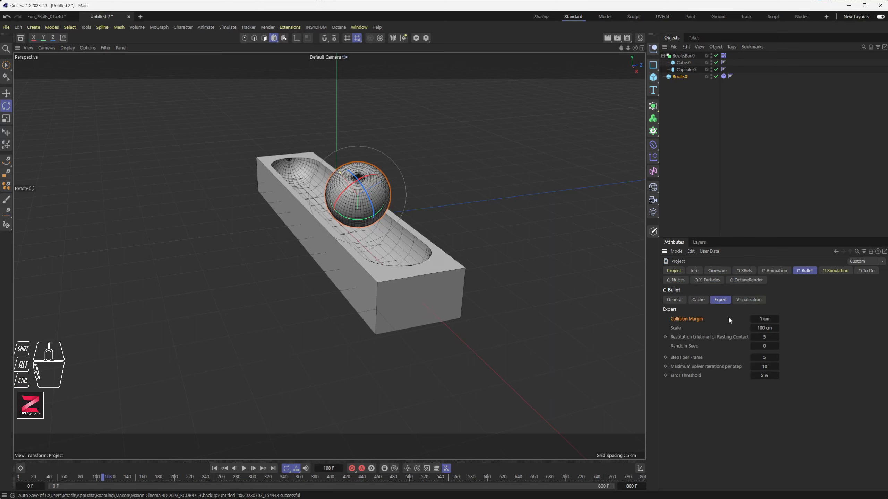
left_click(766, 319)
left_click(771, 319)
left_click_drag(772, 320, 725, 318)
type("0.1")
key("Return")
Step: Replay the simulation from the start to about frame 172 and examine the ball's contact with the groove up close and in four views
left_click(214, 468)
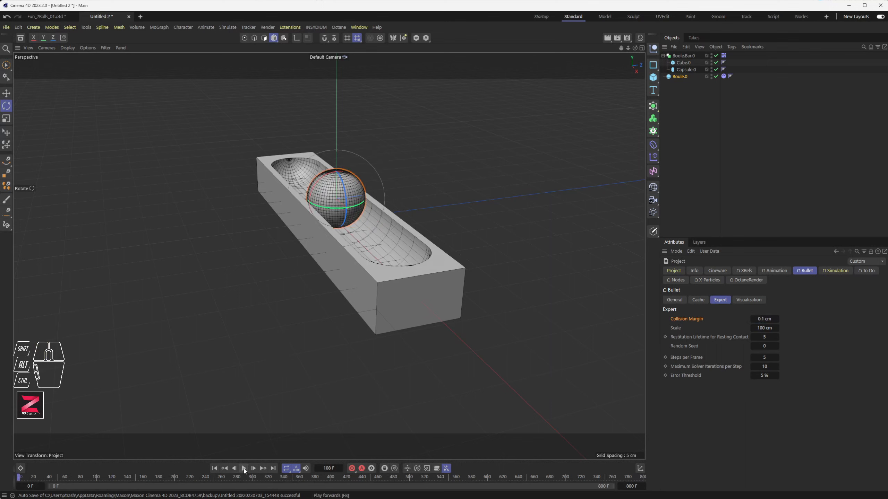
left_click(244, 468)
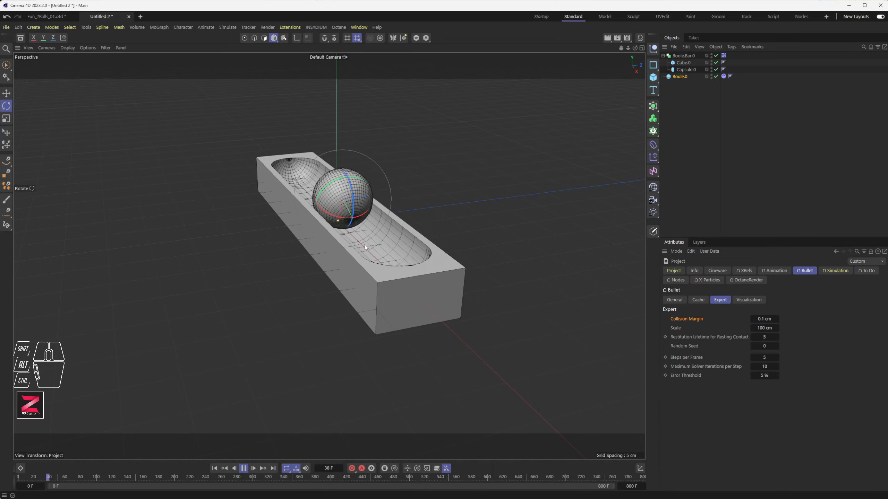
scroll(361, 229, "up", 6)
left_click_drag(360, 230, 333, 229, "alt")
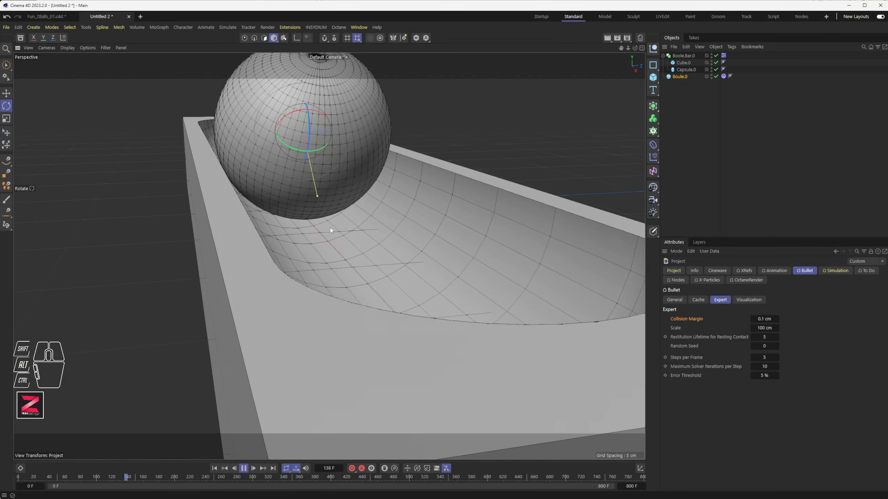
left_click(244, 468)
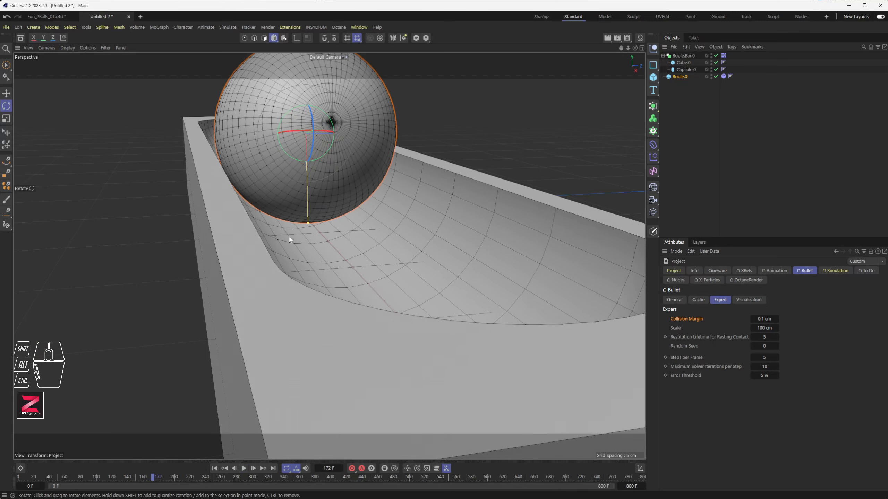
left_click_drag(294, 235, 330, 265, "alt")
scroll(326, 256, "down", 6)
middle_click(317, 311)
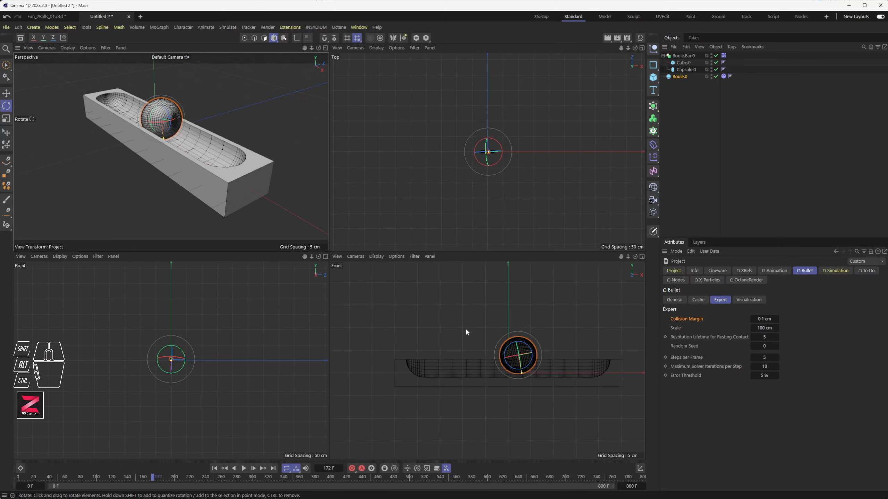
Step: Set the collision margin in the project's expert Bullet settings to 0.01 cm
middle_click(529, 373)
scroll(404, 285, "up", 8)
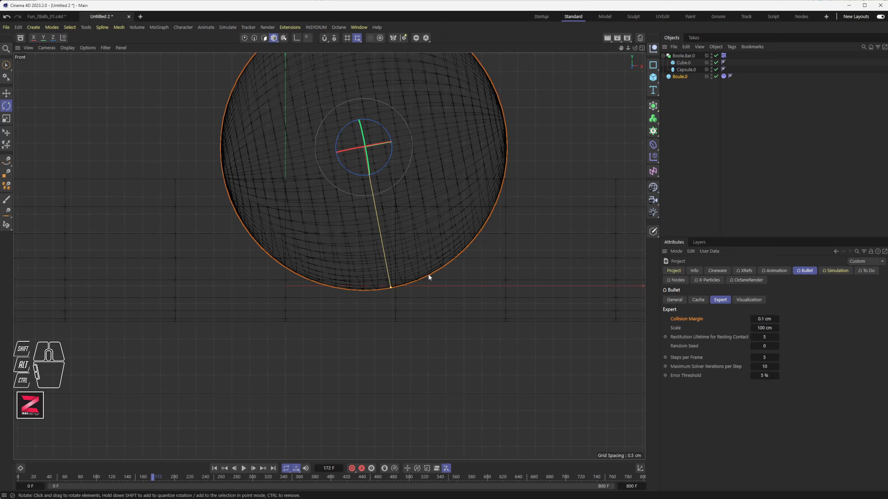
left_click(764, 319)
left_click(764, 319)
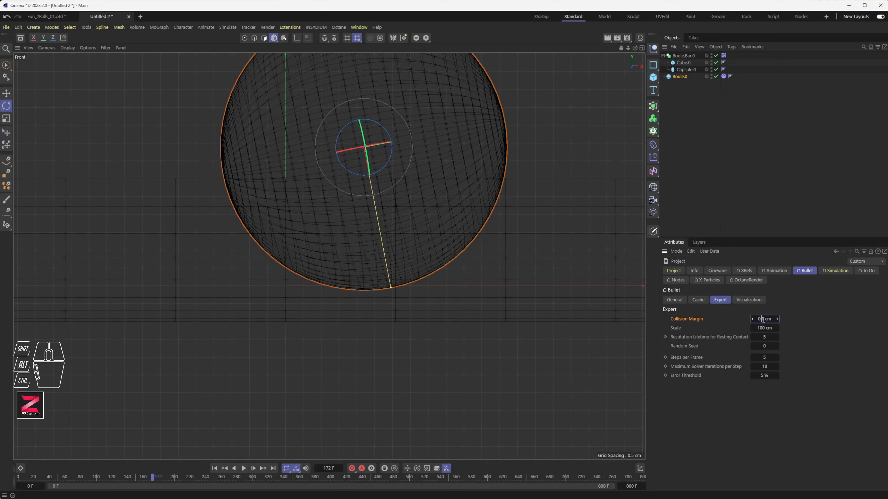
left_click(769, 317)
key("BackSpace")
type("01")
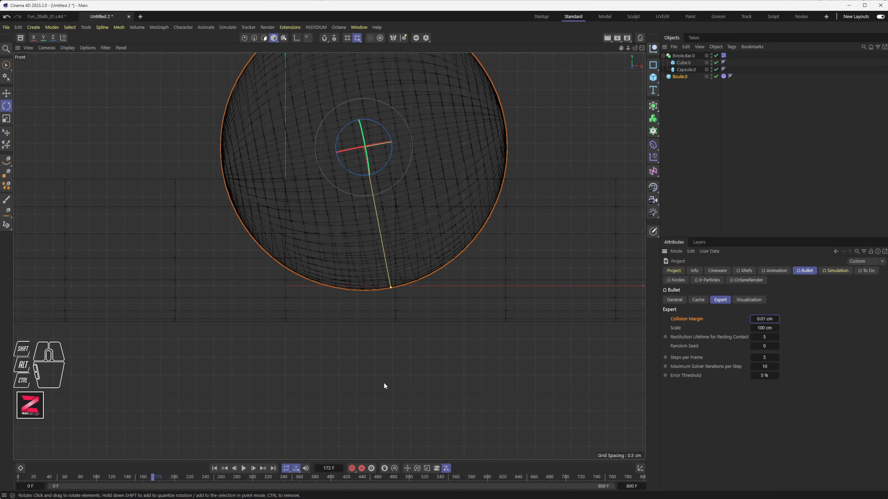
Step: Replay the simulation from the start to about frame 104 and examine the ball's contact with the groove in front and perspective views
left_click(214, 468)
left_click(244, 468)
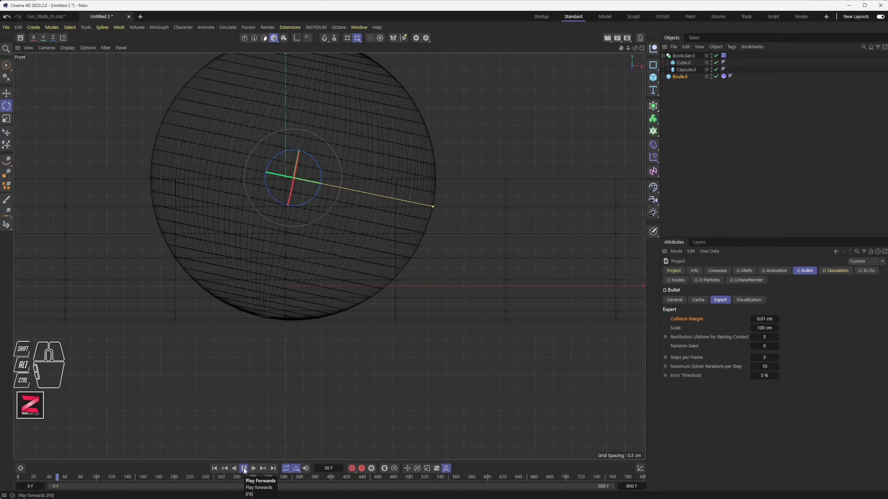
left_click(244, 468)
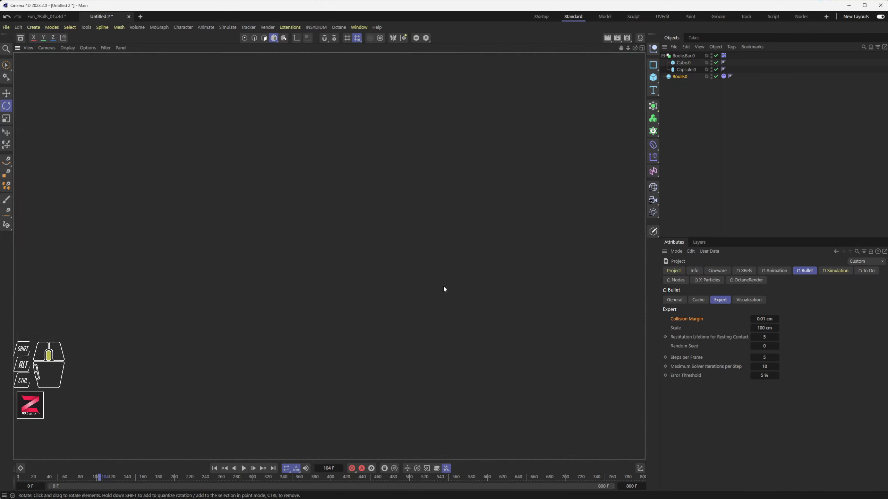
middle_click(444, 286)
middle_click(231, 183)
left_click_drag(276, 229, 326, 258, "alt")
scroll(328, 220, "up", 3)
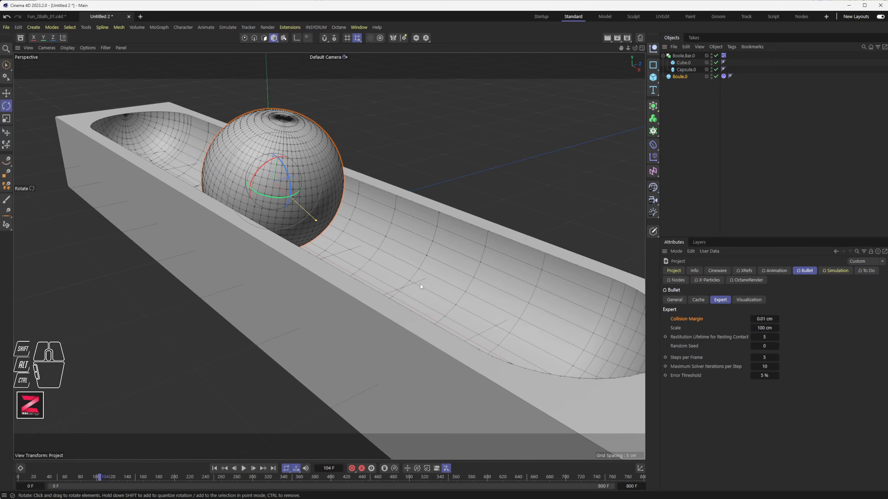
left_click_drag(420, 284, 391, 316, "alt")
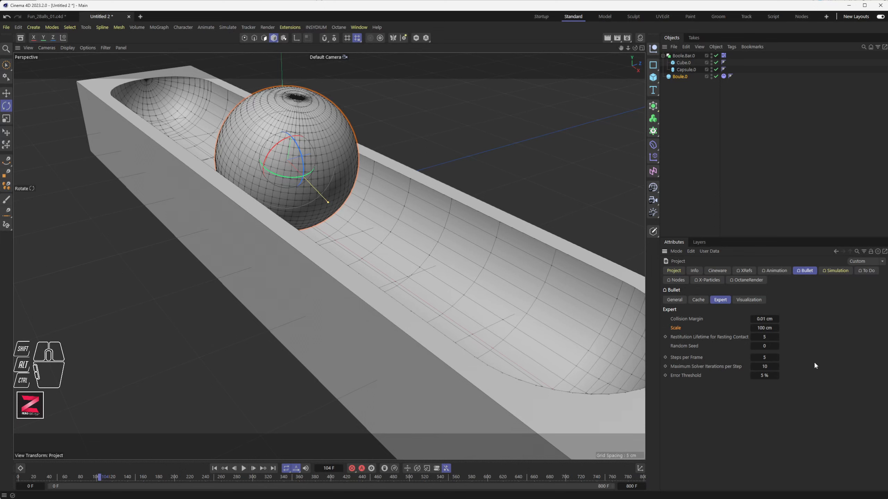
Step: Try a Bullet scale of 10 cm and replay the simulation from the start to about frame 143
left_click(763, 328)
type("10")
key("Return")
left_click(214, 468)
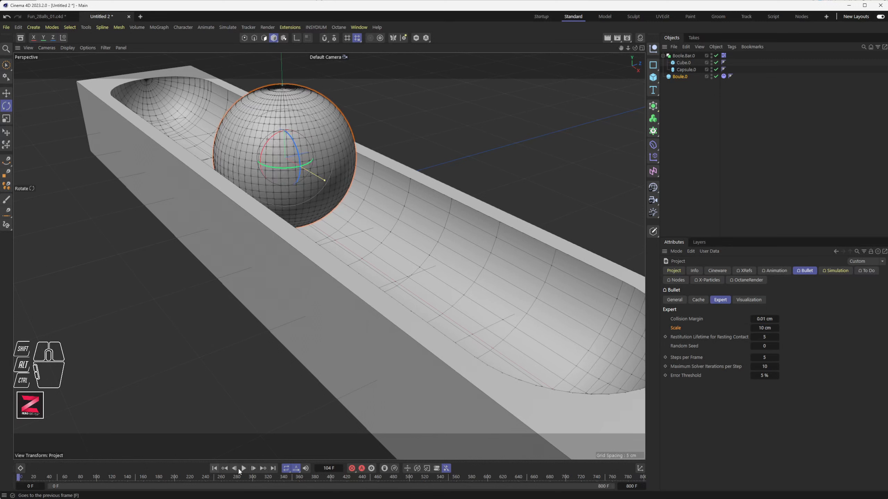
left_click(243, 468)
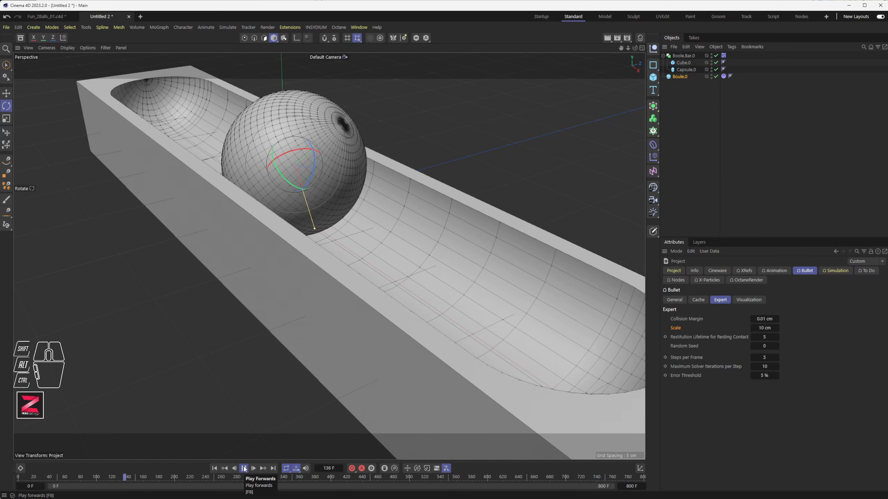
left_click(244, 468)
Step: Restore the Bullet scale to 100 cm and replay the simulation from the start to about frame 189
left_click(765, 328)
type("100")
key("Return")
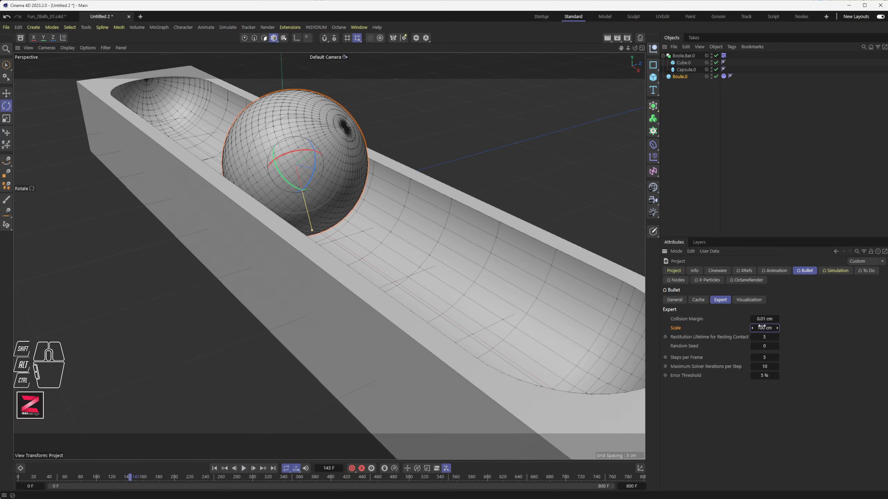
left_click(218, 467)
left_click(244, 469)
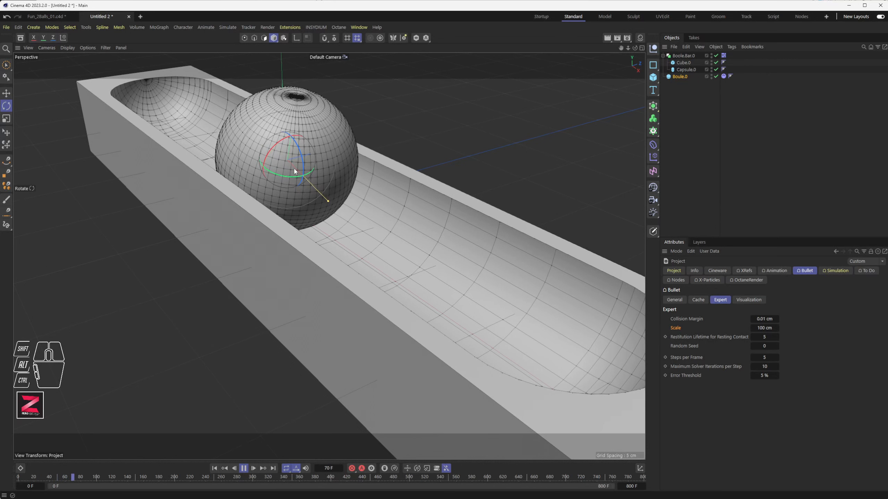
left_click(243, 469)
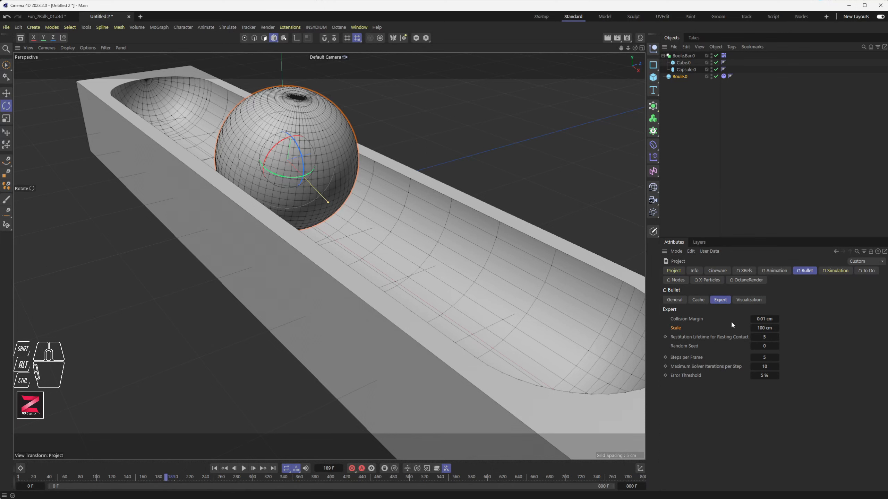
Step: Try a Bullet scale of 1 cm and replay the simulation from the start to about frame 118
left_click(760, 328)
left_click_drag(772, 328, 715, 340)
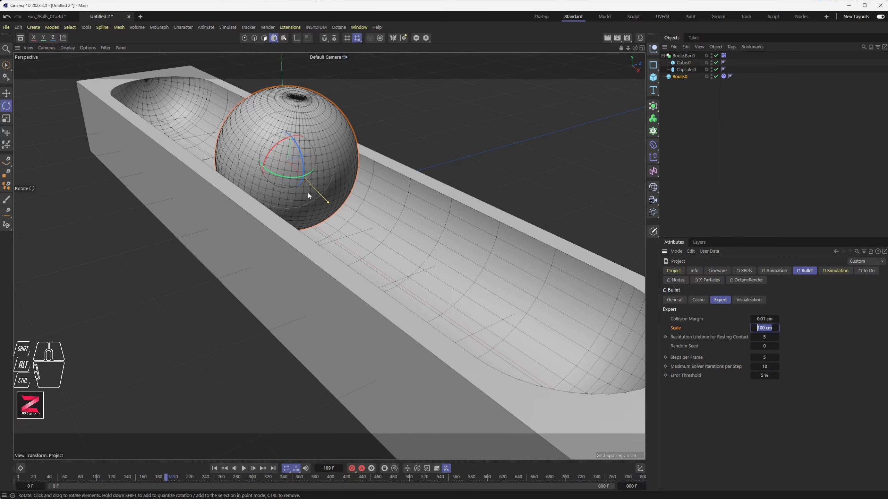
mouse_move(320, 266)
left_mouse_down("alt")
mouse_move(332, 260)
mouse_move(330, 269)
left_mouse_up("alt")
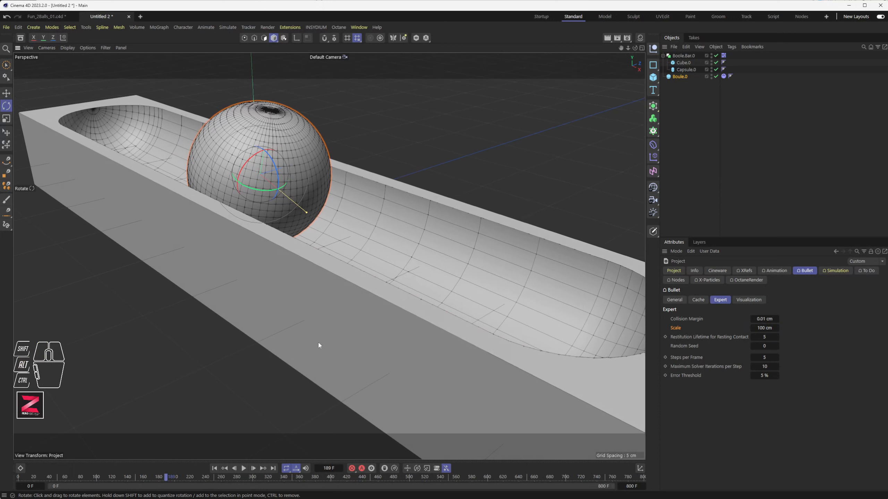
left_click_drag(766, 328, 788, 327)
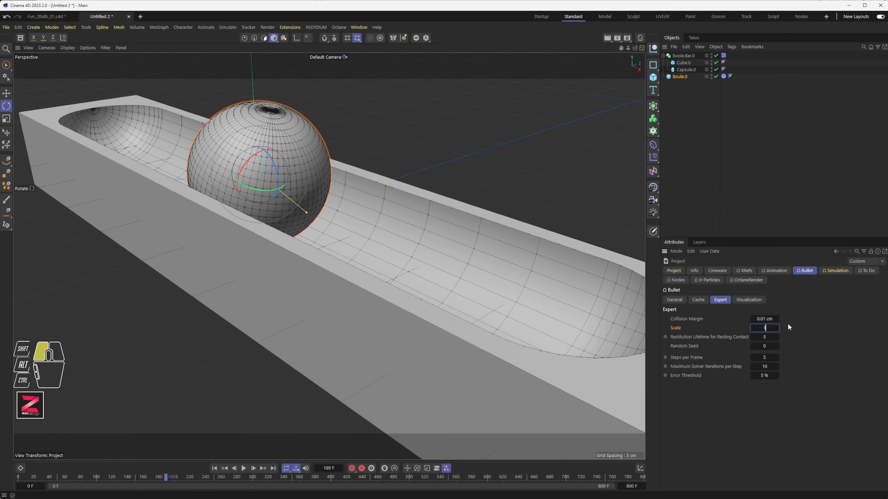
left_click(214, 468)
left_click(244, 468)
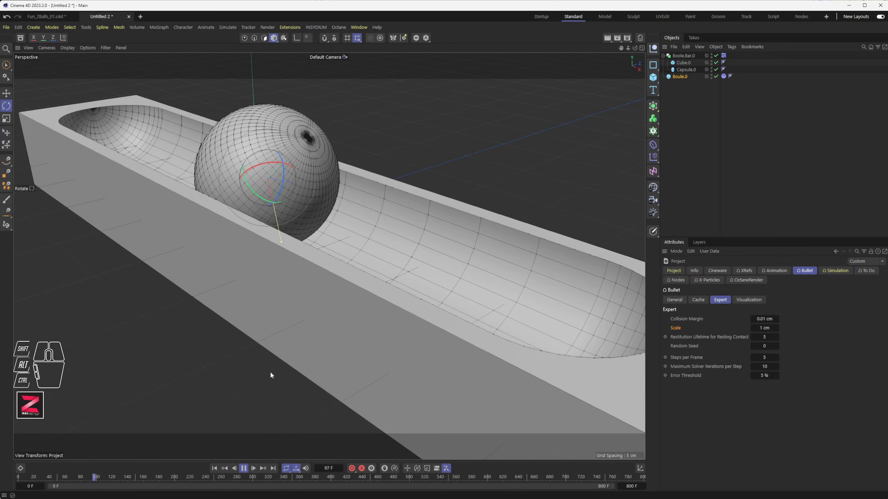
left_click(243, 469)
Step: Set the scale in the project's expert Bullet settings back to 100 cm
left_click(764, 327)
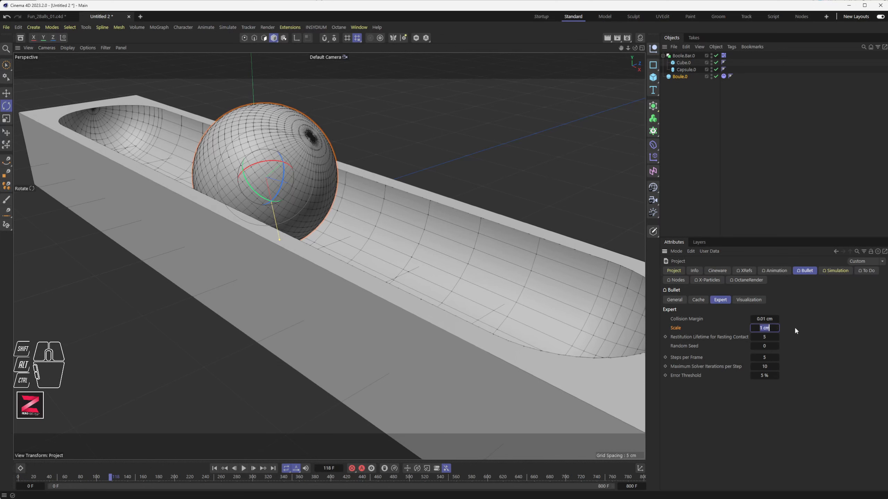
type("100")
key("Return")
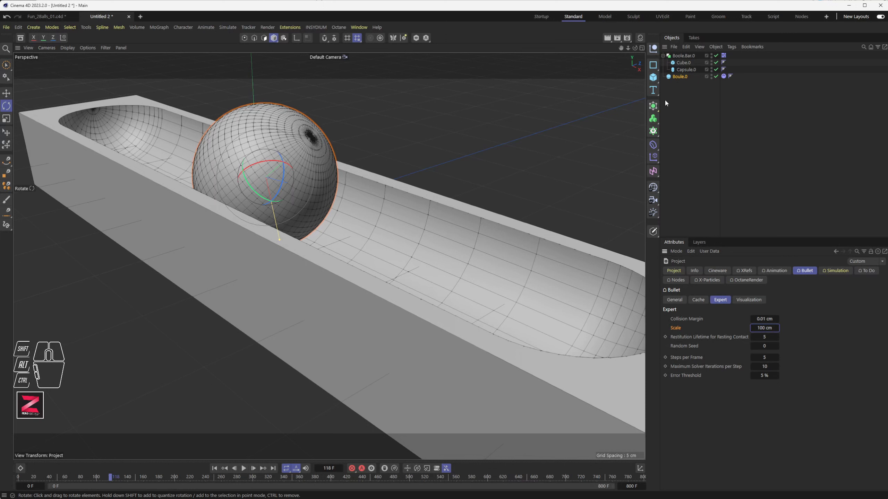
Step: Set the radius of Capsule.0, which cuts the bar's groove, to 4.2 cm
left_click(686, 70)
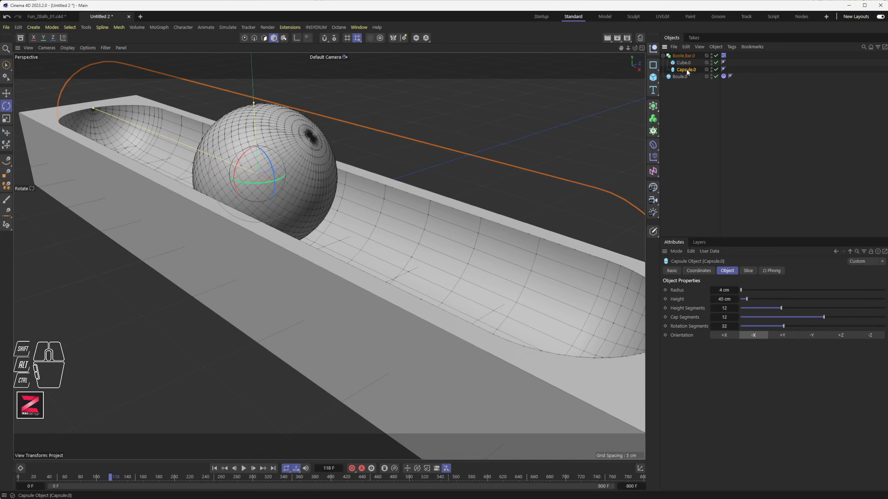
left_click(724, 290)
type(".2")
key("Return")
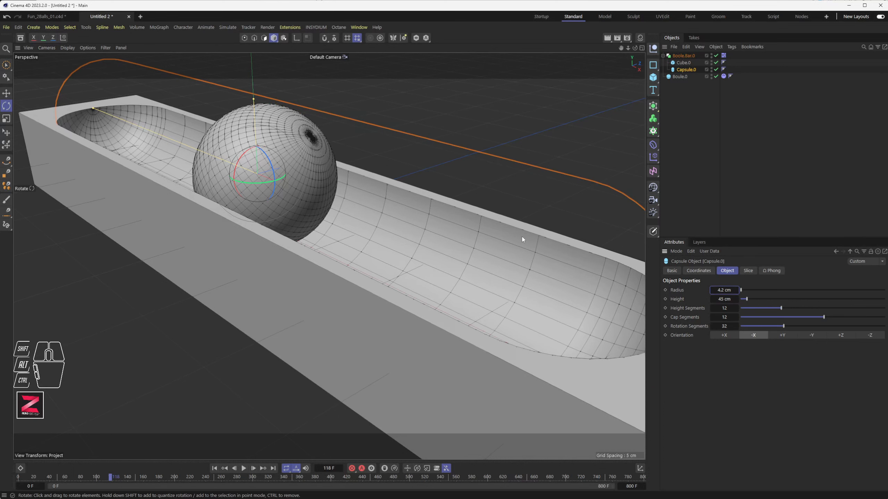
Step: Examine in the front view the clearance between ball and capsule and the capsule's rounded end in the bar
middle_click(408, 273)
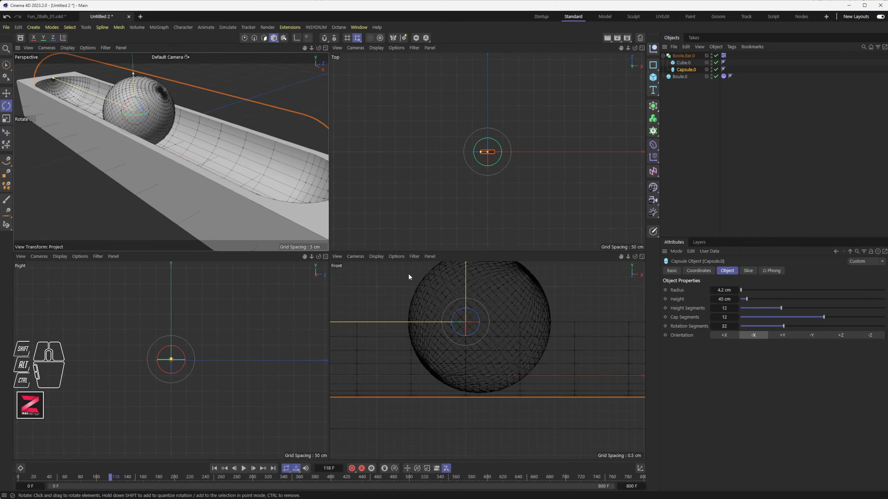
middle_click(450, 341)
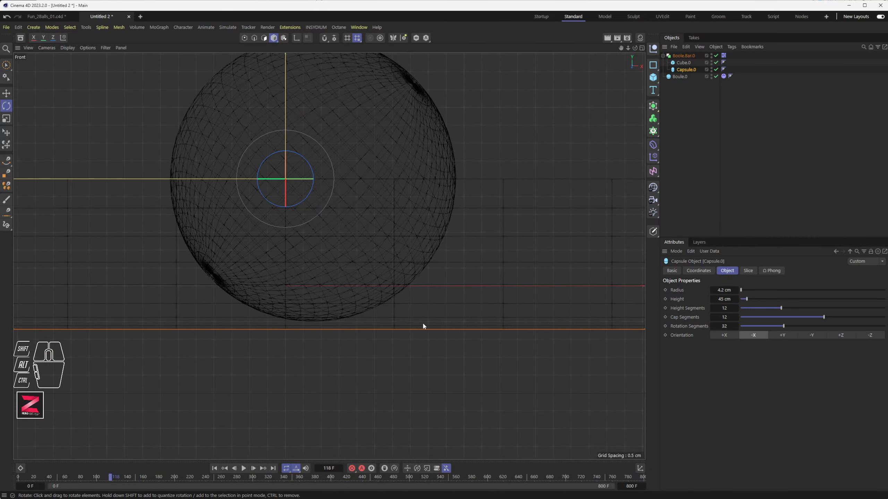
scroll(336, 297, "down", 8)
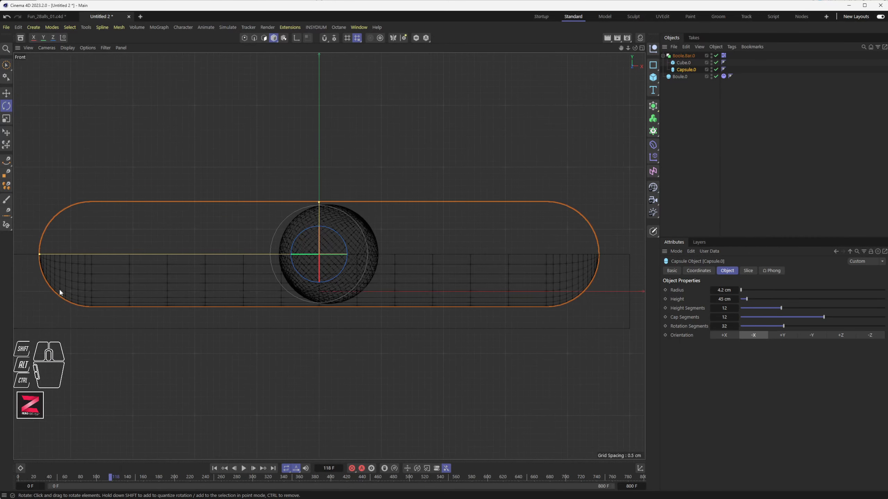
middle_click_drag(59, 289, 317, 279, "alt")
scroll(305, 252, "up", 10)
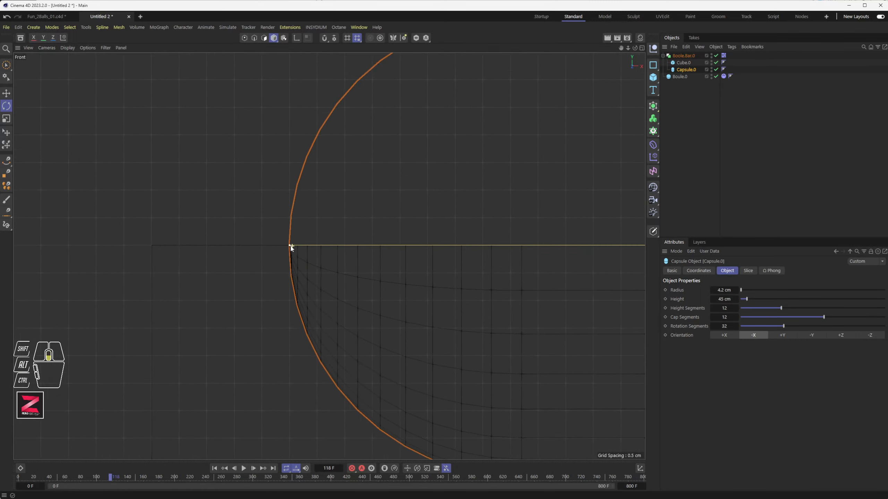
scroll(289, 248, "down", 10)
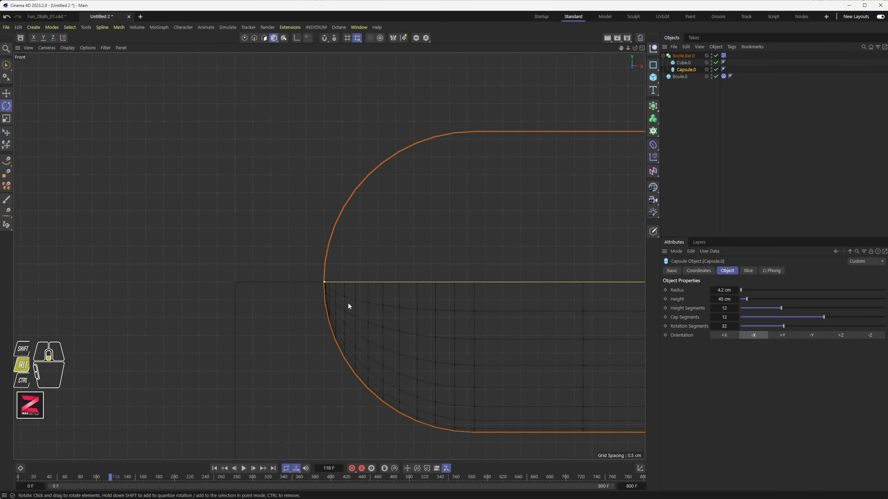
scroll(357, 302, "down", 3, "alt")
middle_click_drag(494, 316, 260, 307, "alt")
scroll(347, 290, "down", 8)
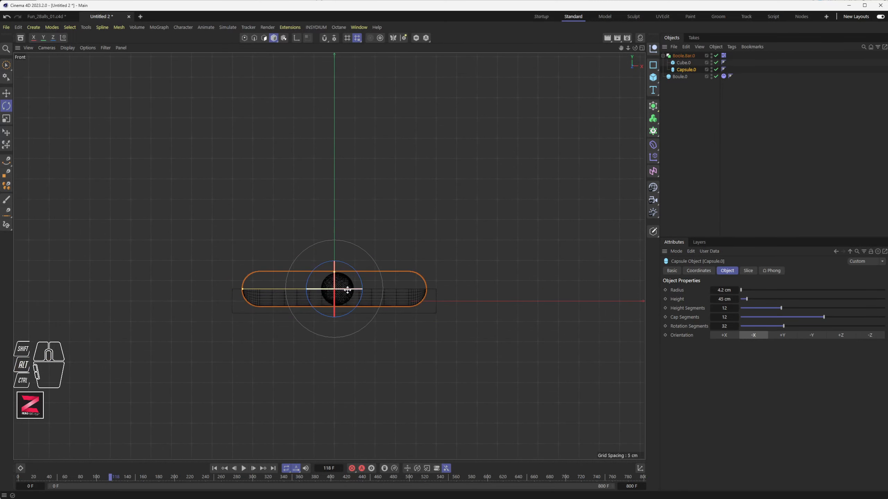
middle_click(357, 277)
middle_click(220, 203)
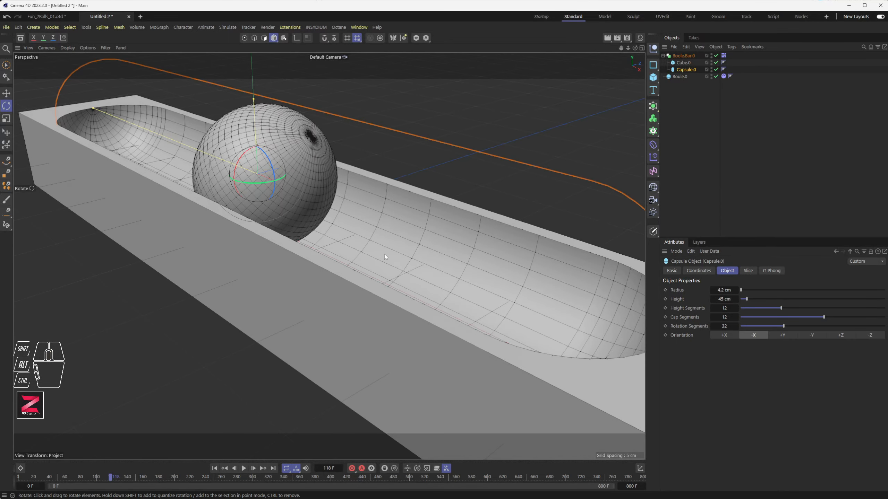
Step: Replay the simulation from the start to about frame 199 while viewing the ball in the widened groove from another angle
scroll(385, 257, "down", 3)
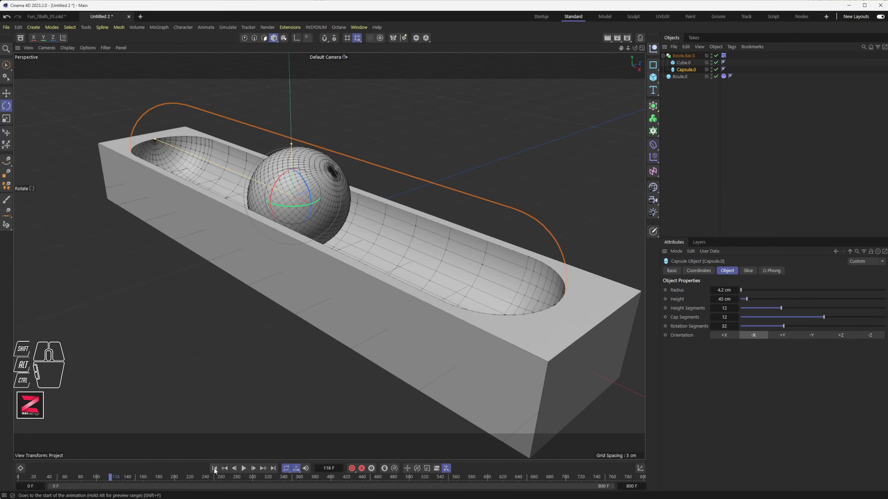
left_click(244, 468)
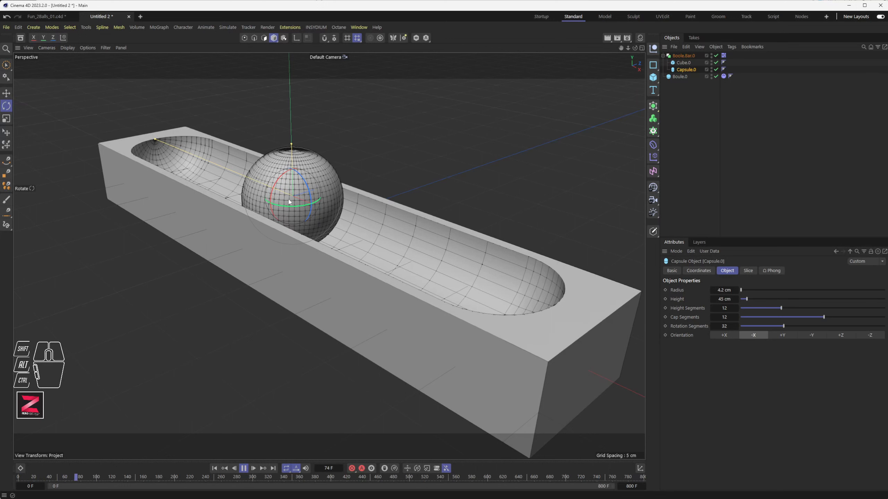
left_click_drag(349, 249, 388, 268, "alt")
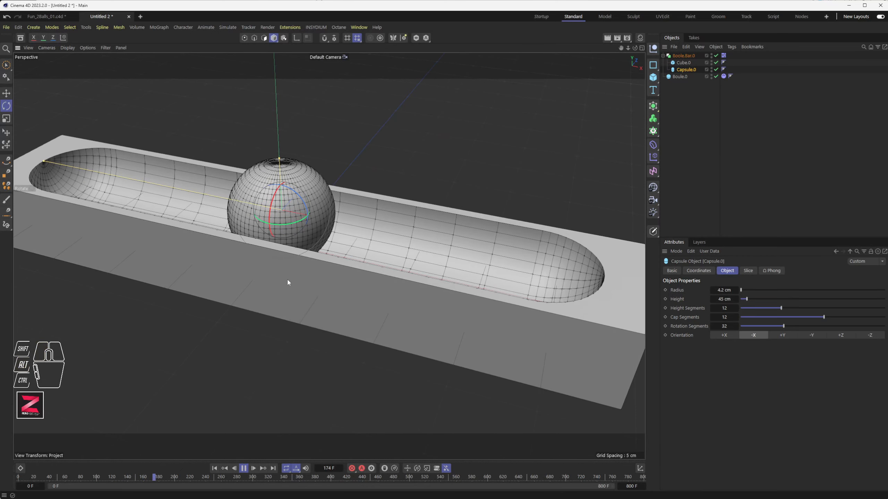
left_click(245, 469)
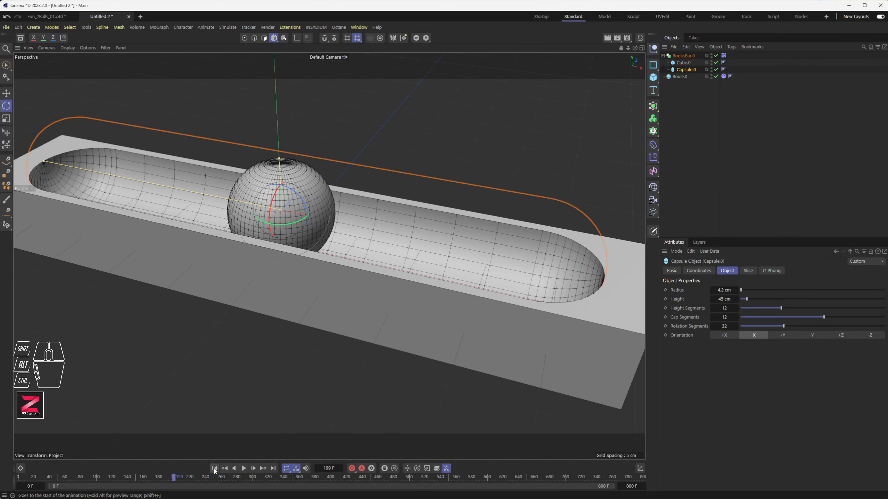
Step: Inspect the grooved Boole bar and its Cube.0 from lower viewing angles with Boole.Bar.0 selected
left_click(295, 275)
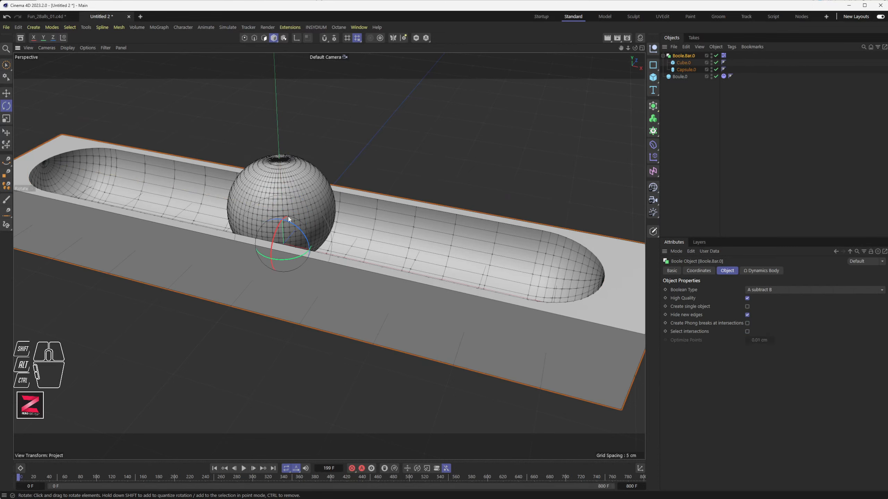
left_click_drag(337, 217, 391, 278, "alt")
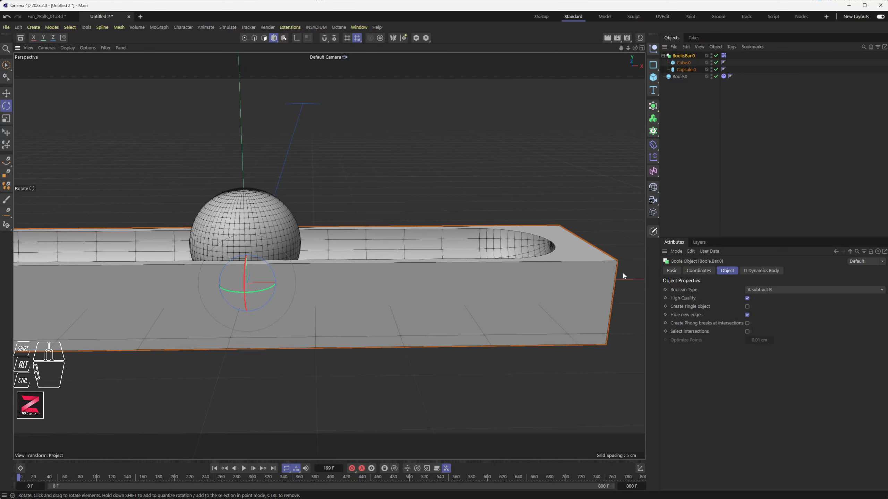
left_click(686, 65)
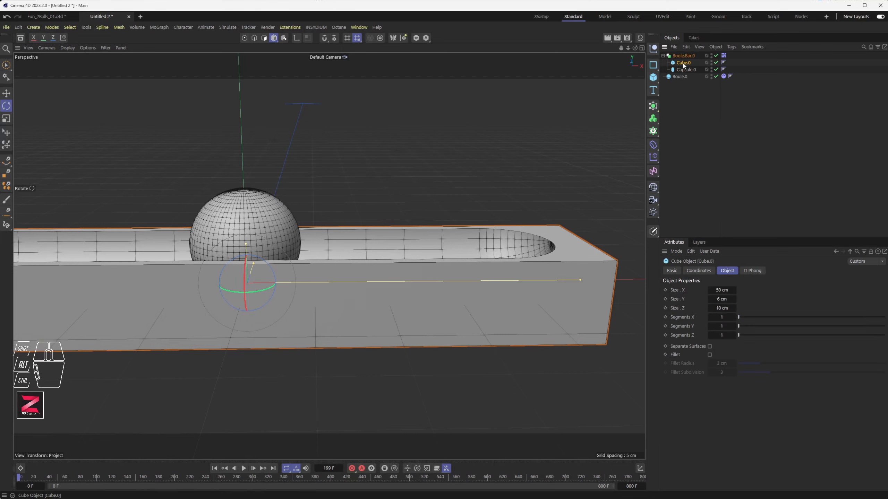
left_click(683, 56)
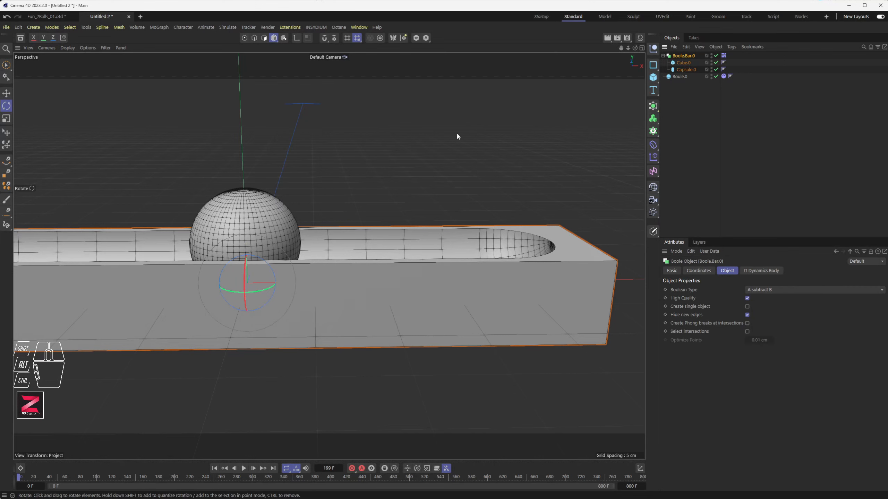
left_click_drag(269, 255, 323, 321, "alt")
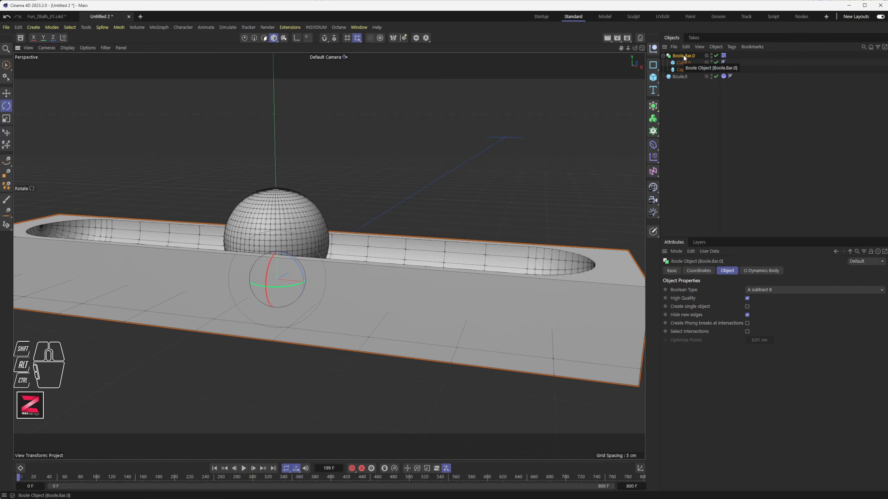
Step: Try to move Boole.Bar.0 slightly down in the front view and undo the move
key("F5")
middle_click(507, 379)
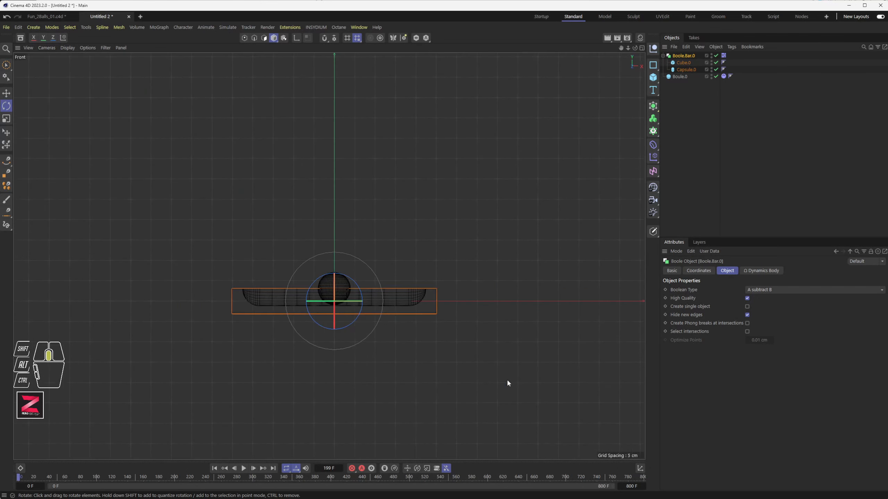
key("e")
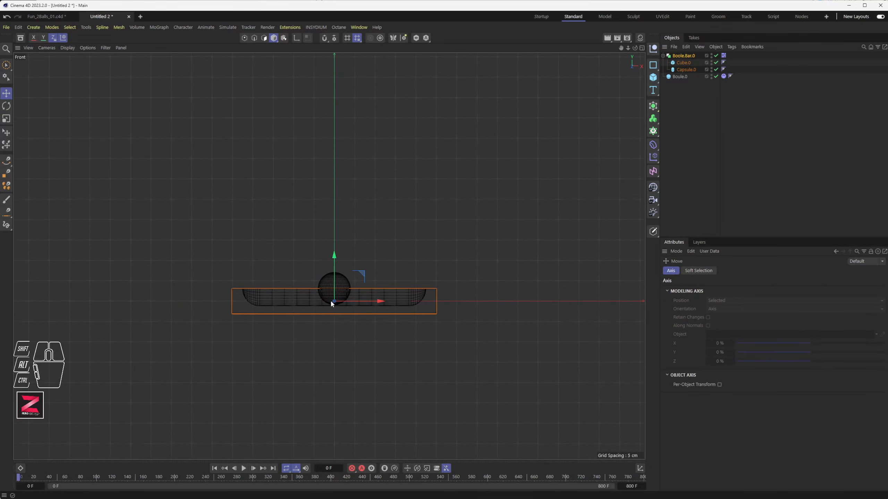
scroll(334, 303, "up", 8)
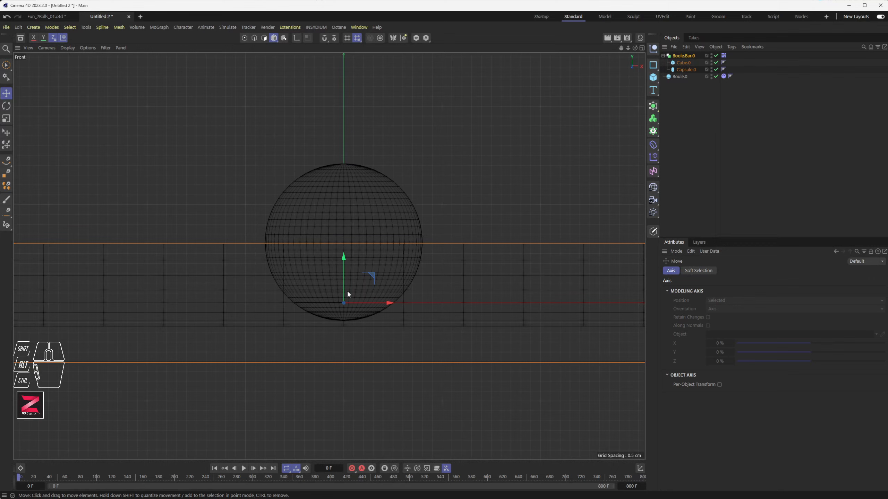
left_click_drag(344, 272, 344, 288)
key("ctrl+z")
key("ctrl+z")
Step: Try lowering the axis of Boole.Bar.0 to the groove's bottom and tilting the bar slightly about it, undoing both changes
left_click(296, 39)
left_click_drag(342, 269, 351, 293)
key("r")
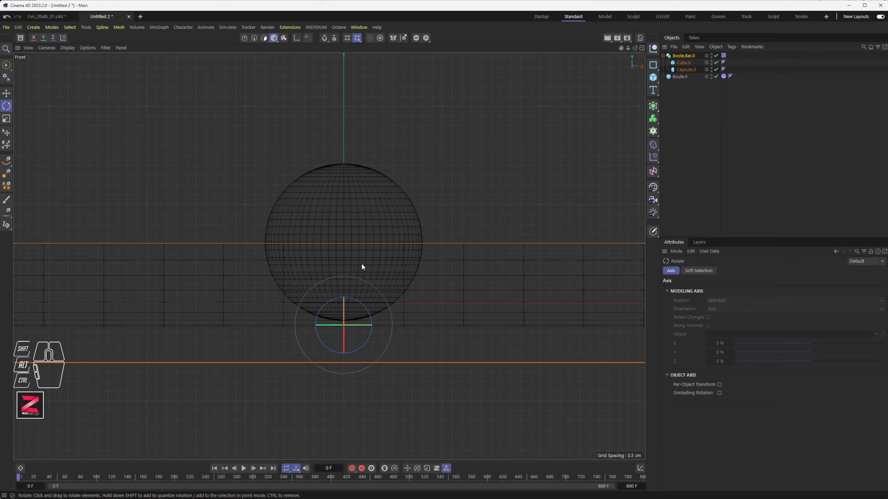
mouse_move(353, 299)
left_mouse_down()
mouse_move(365, 306)
mouse_move(352, 294)
left_mouse_up()
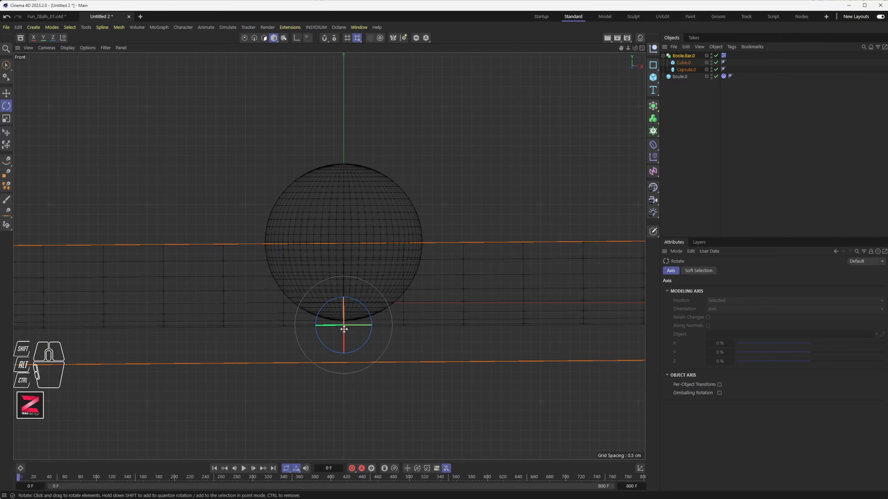
key("ctrl+z")
key("ctrl+z")
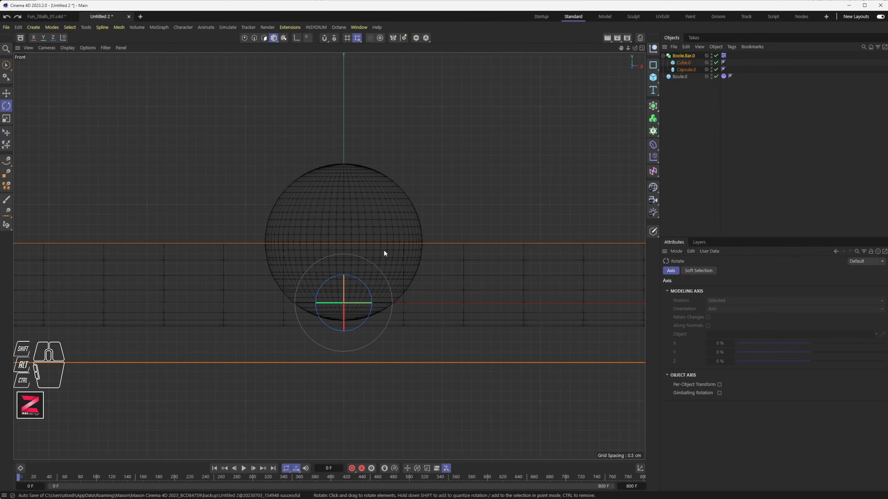
Step: Add a null object at the root of the scene and rename it Null.Control.Bar
middle_click(379, 285)
middle_click(274, 209)
left_click_drag(274, 209, 341, 260, "alt")
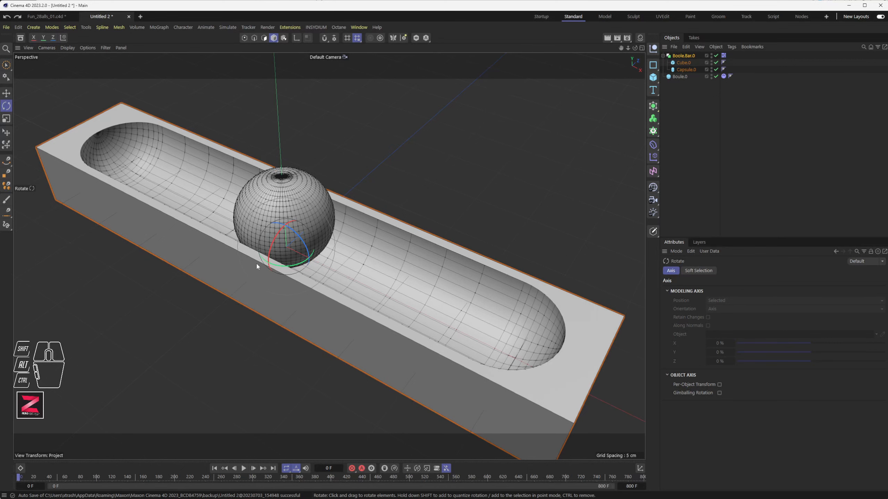
left_click_drag(387, 301, 395, 280, "alt")
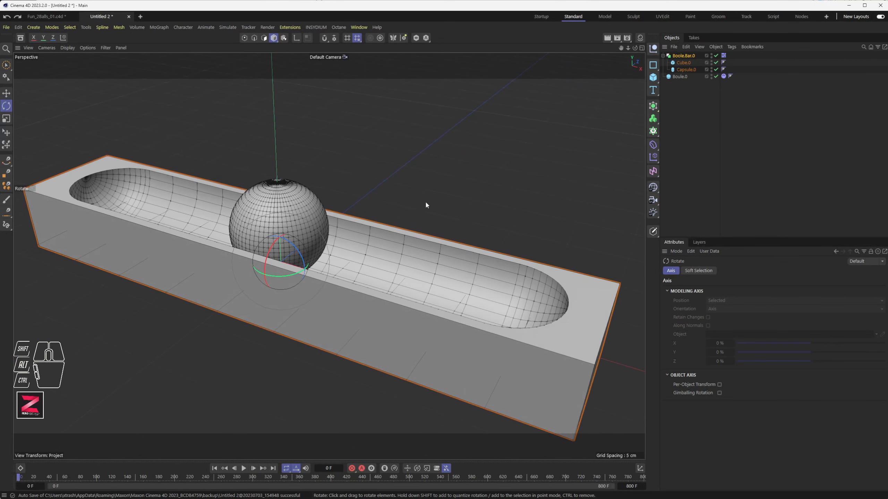
left_click(680, 57)
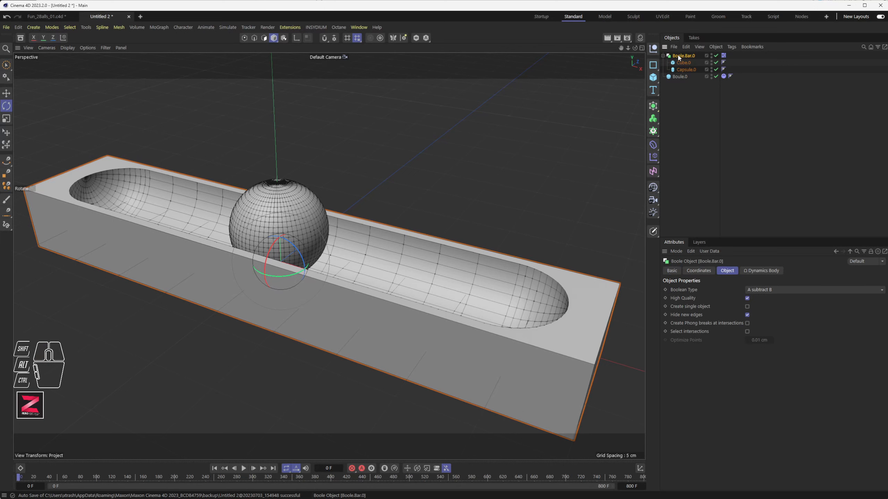
left_click(682, 100)
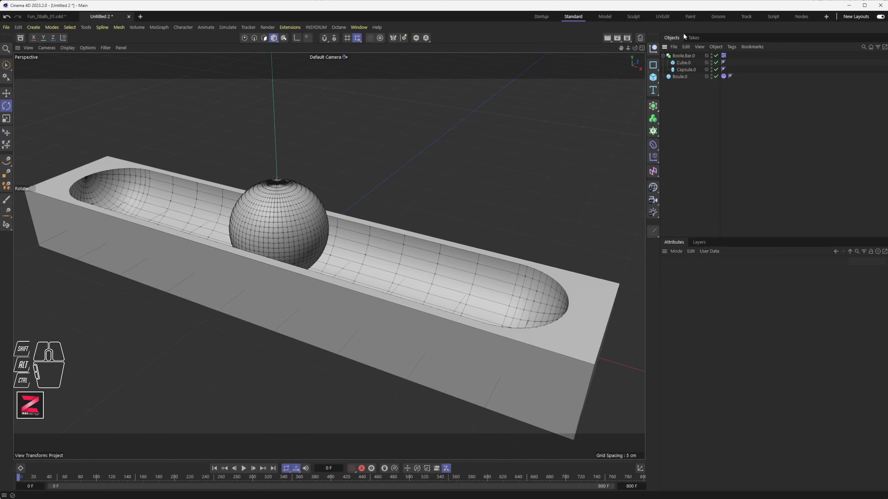
left_click(653, 49)
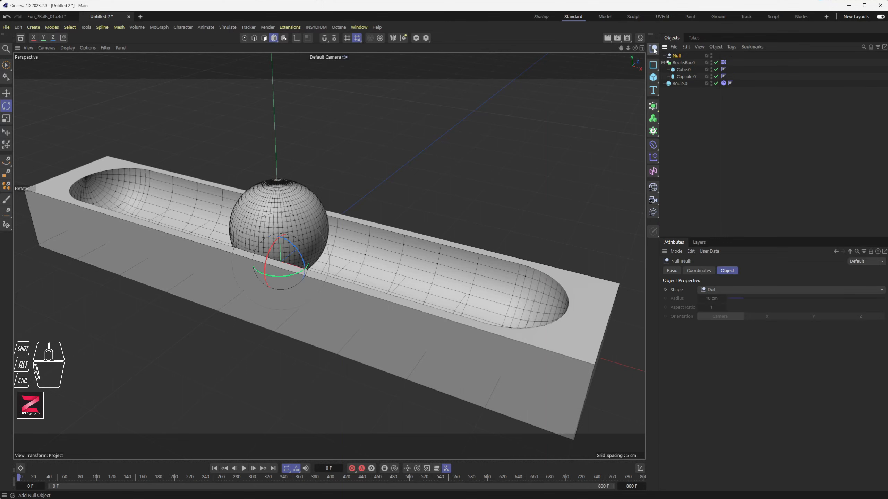
double_click(683, 57)
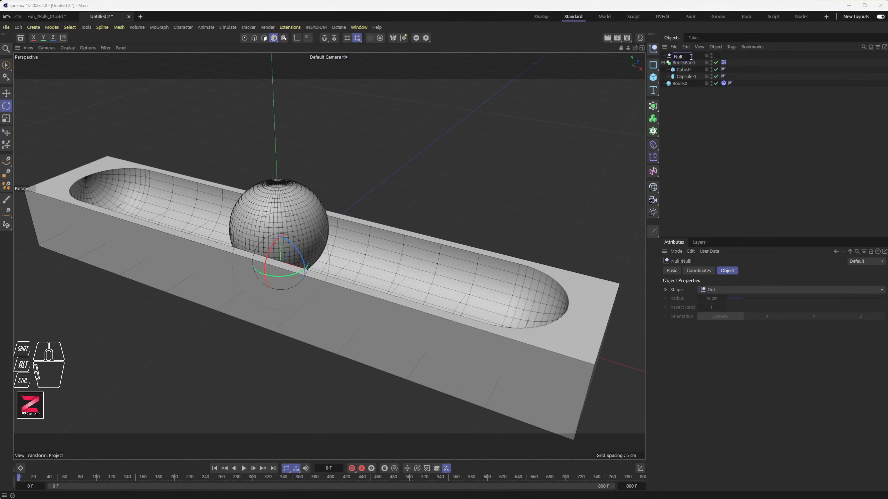
type(".Control")
type(".Ba")
type("r")
key("Return")
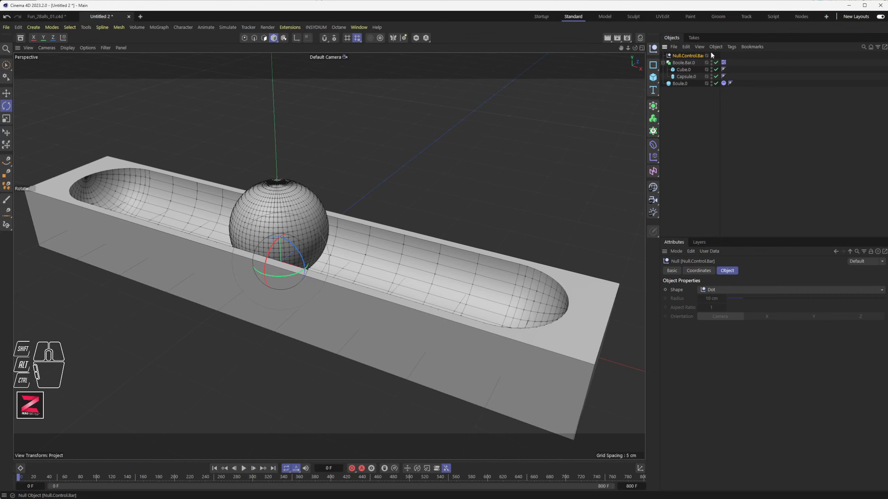
Step: Parent Boole.Bar.0 under Null.Control.Bar and check the null's axis in the right and top views
left_click_drag(720, 64, 691, 57)
left_click(681, 55)
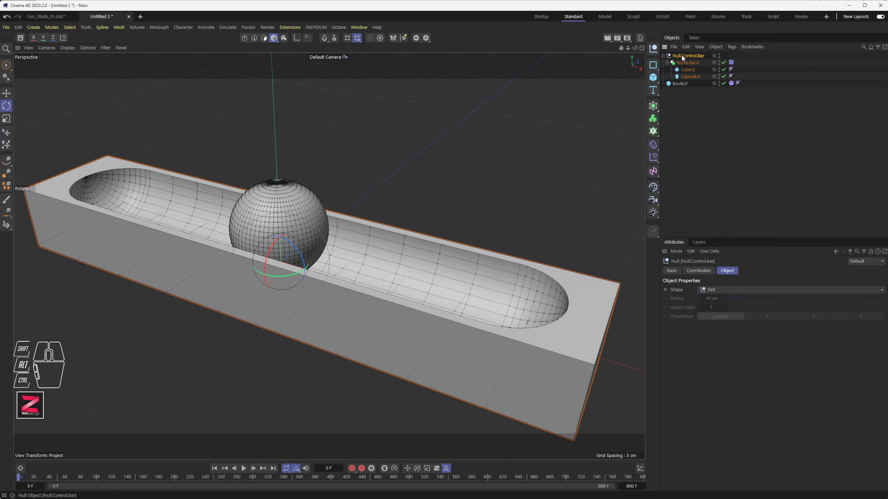
middle_click(292, 235)
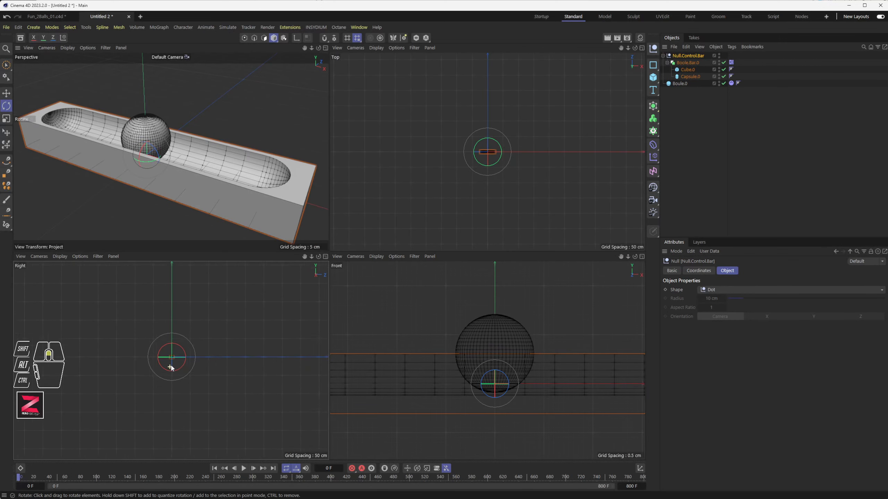
key("e")
scroll(180, 349, "up", 10)
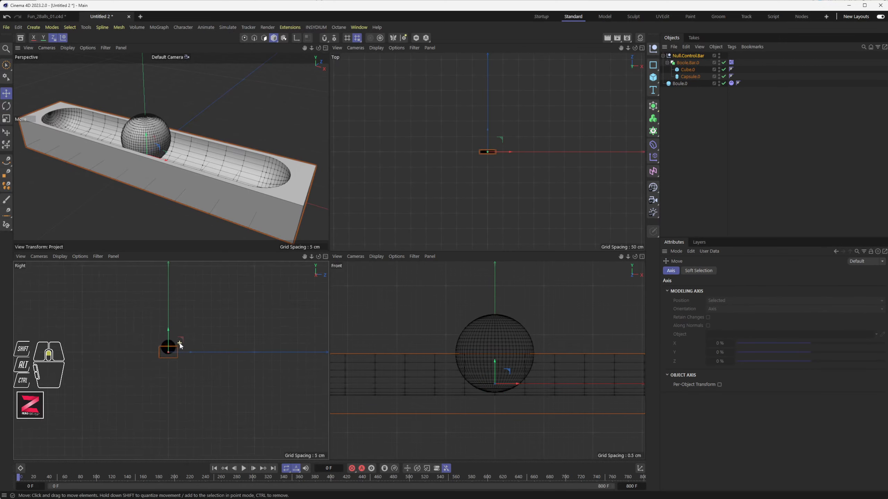
scroll(201, 349, "up", 2)
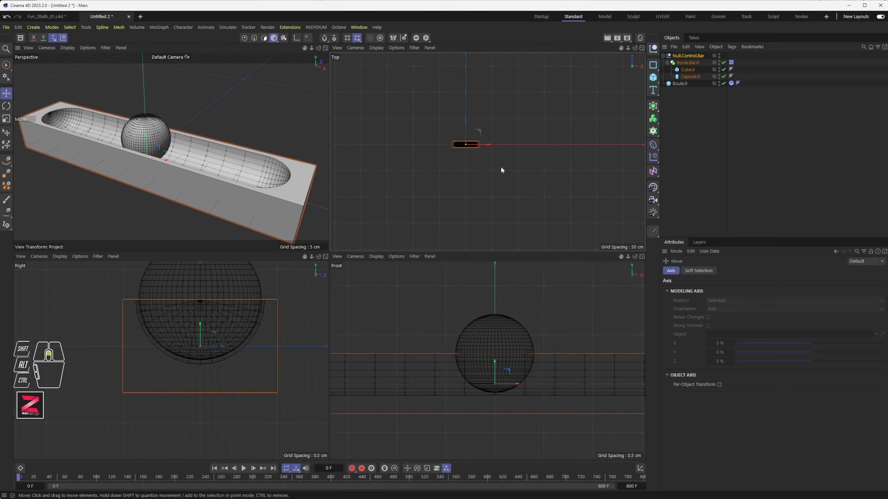
scroll(446, 126, "up", 20)
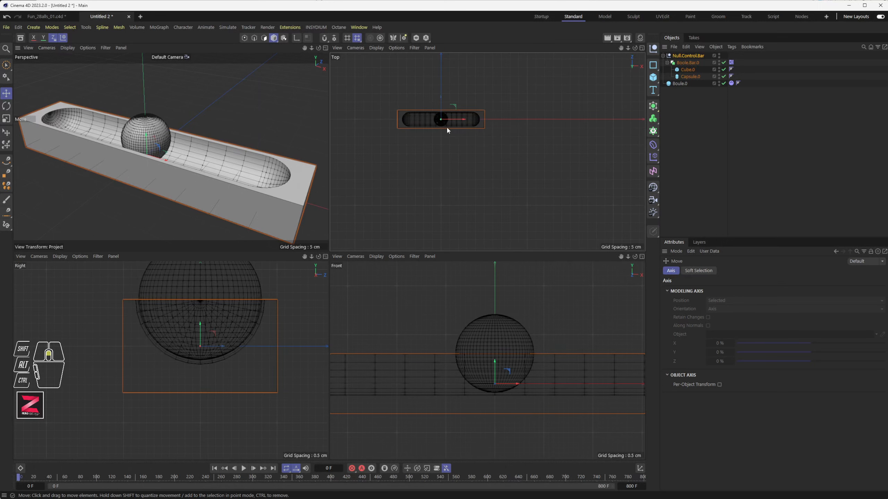
middle_click(178, 166)
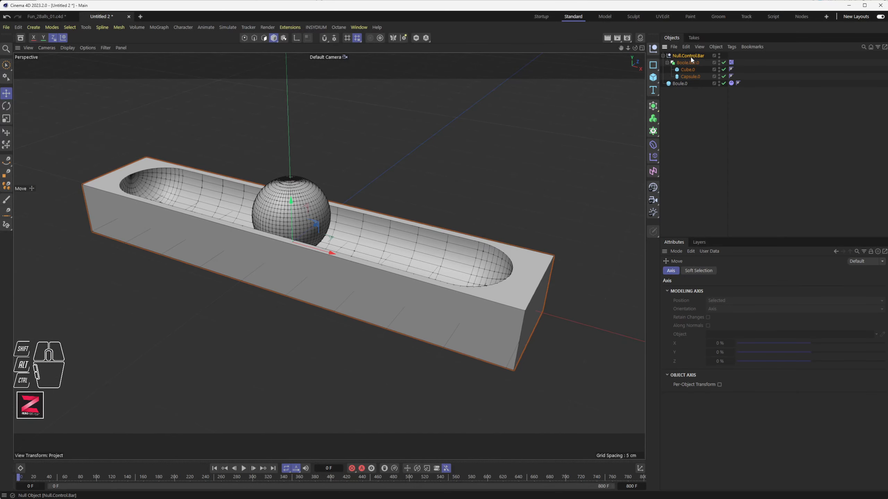
Step: Add a Vibrate animation tag to Null.Control.Bar and enable its rotation
right_click(691, 59)
mouse_move(723, 82)
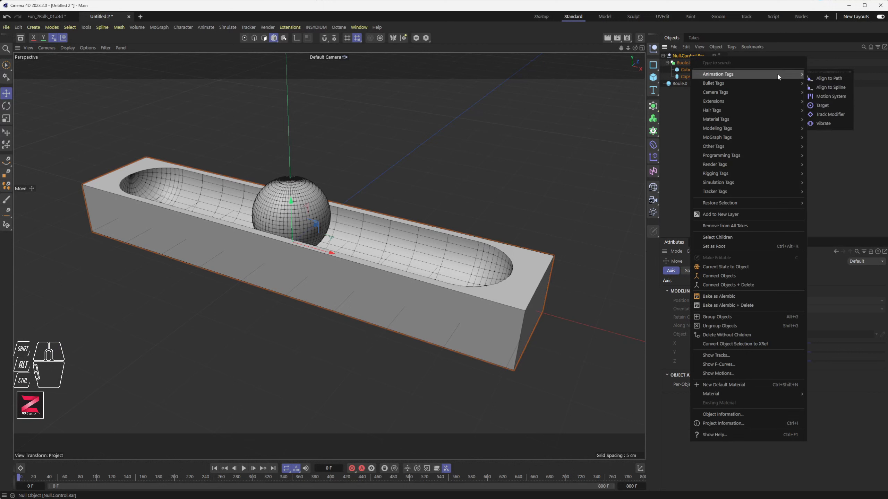
left_click(827, 125)
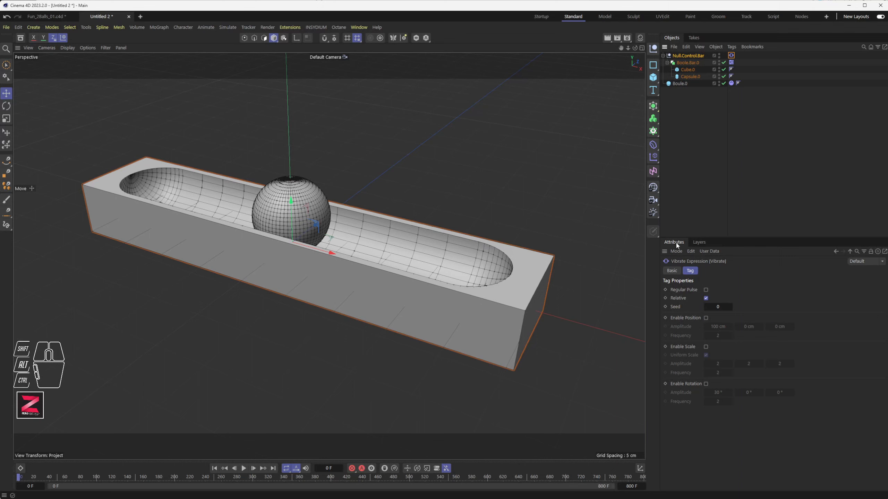
left_click(706, 383)
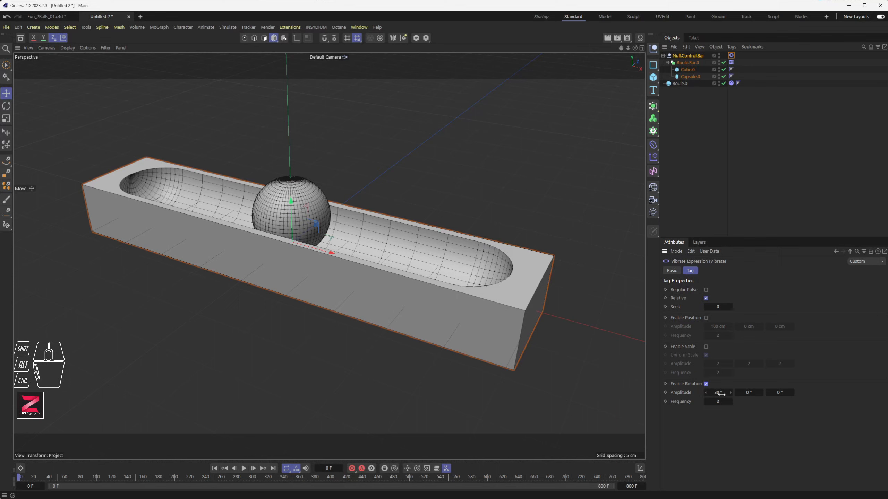
Step: Play the simulation to see how the Vibrate tag's 30° first rotation amplitude moves the bar and ball
left_click_drag(721, 395, 718, 392)
scroll(303, 250, "up", 2)
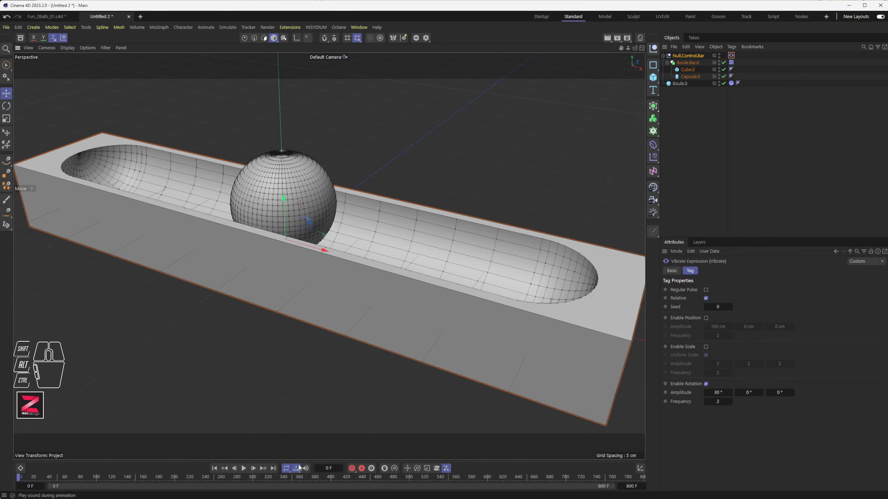
left_click(244, 469)
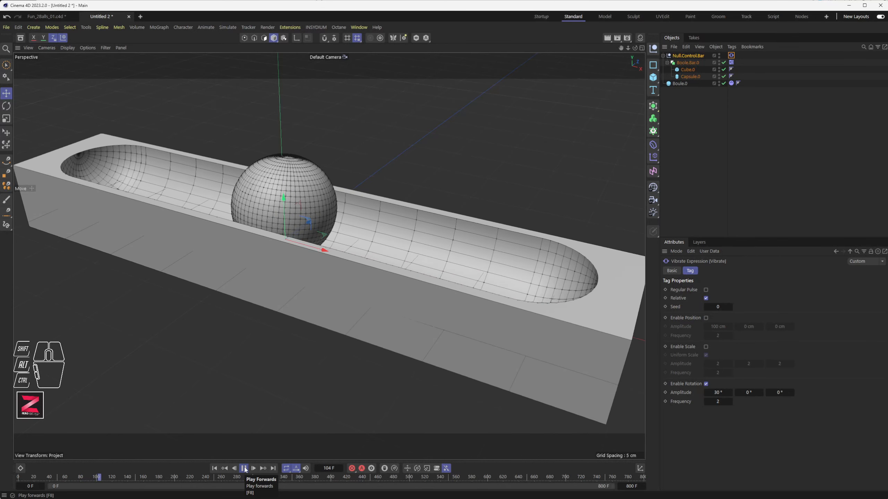
left_click(244, 469)
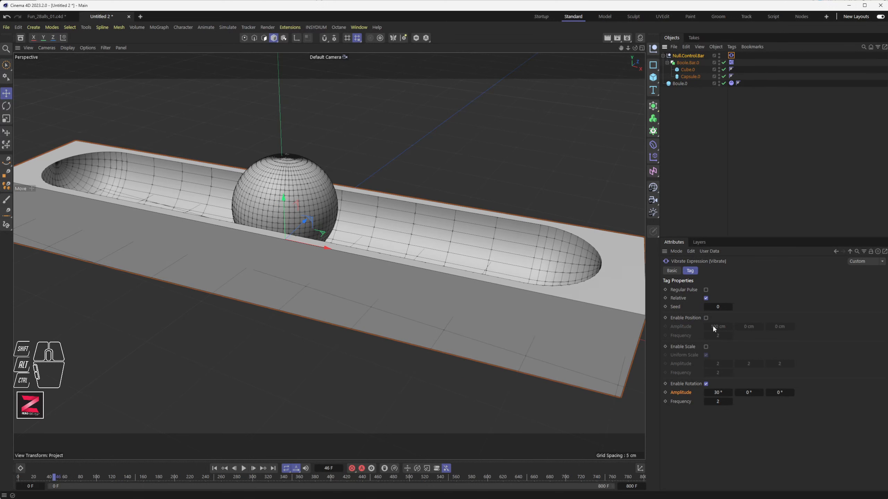
Step: Enlarge the tag's attribute area and open the help for the Vibrate rotation Amplitude parameter
right_click(681, 395)
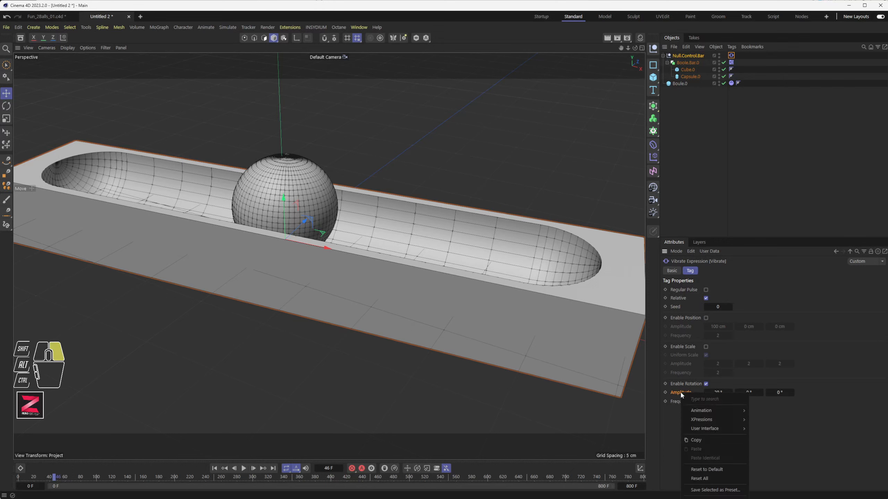
left_click(731, 243)
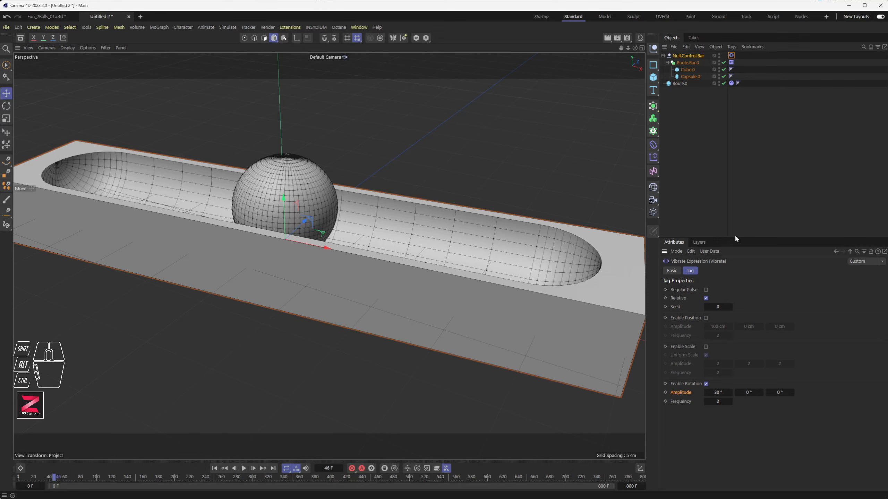
left_click_drag(733, 239, 735, 137)
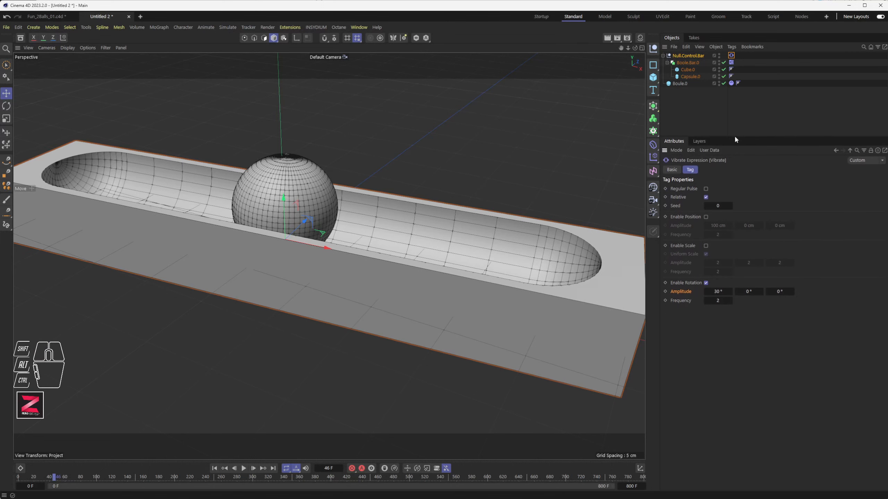
right_click(679, 296)
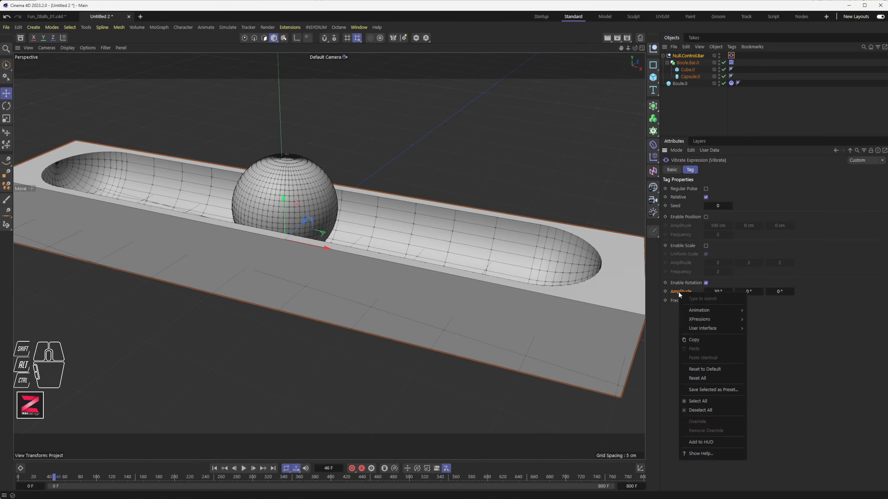
left_click(705, 454)
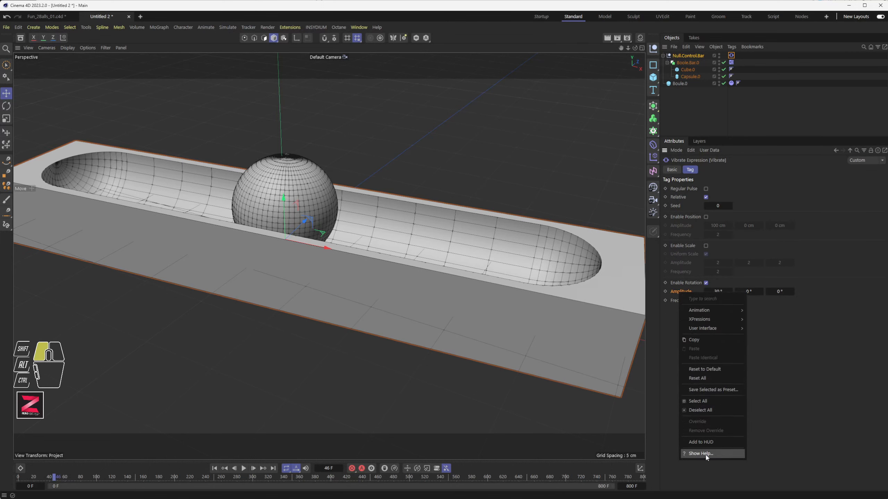
Step: Enlarge the Vibrate help text and widen the help window to read the tag properties down to Enable Rotation
left_click_drag(754, 263, 241, 49)
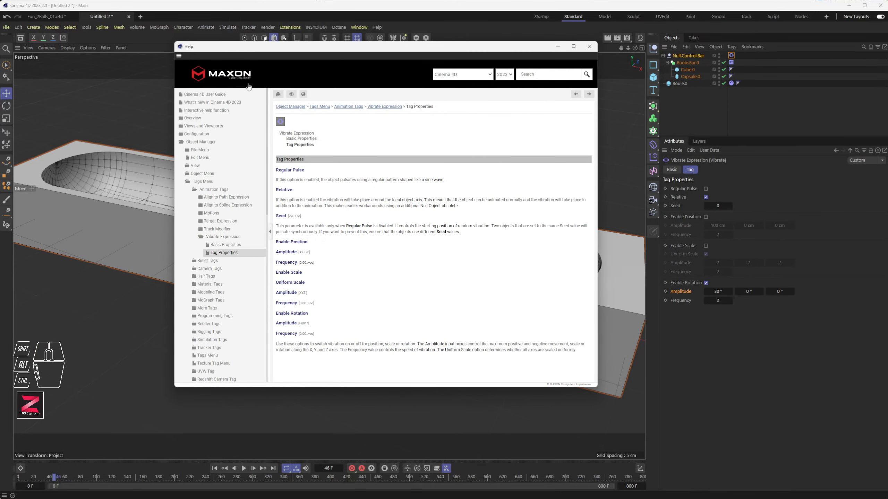
scroll(385, 248, "up", 3, "ctrl")
scroll(385, 248, "down", 2)
scroll(385, 248, "down", 2)
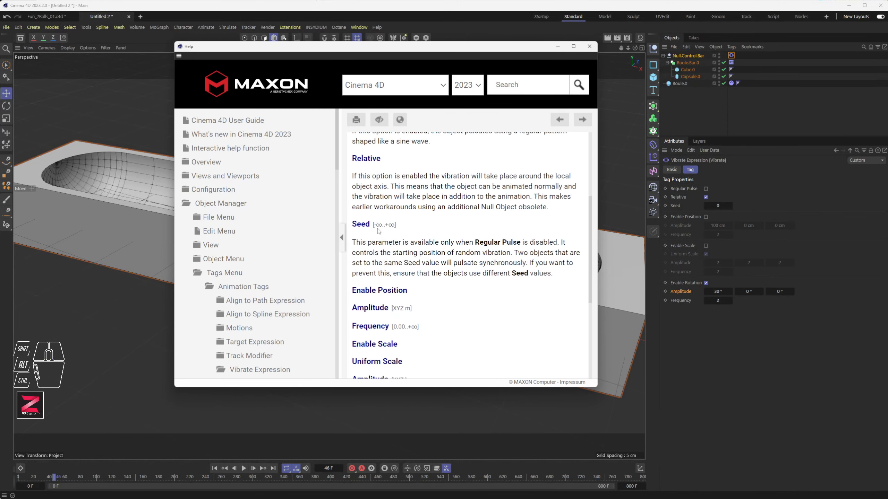
left_click_drag(174, 228, 24, 228)
scroll(219, 236, "down", 8)
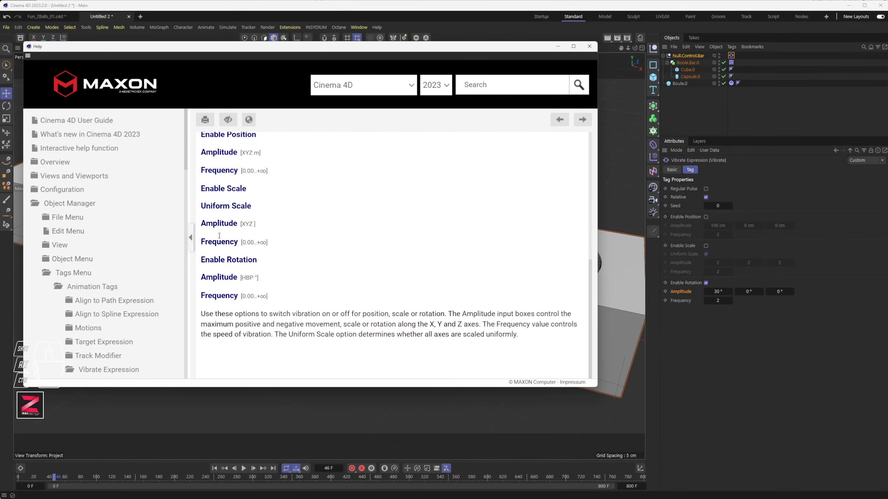
Step: Compare the axis notations of the Amplitude parameters for position, scale and rotation in the help, and close the help window
left_click_drag(243, 279, 259, 279)
left_click_drag(241, 224, 255, 224)
left_click_drag(241, 278, 254, 278)
left_click_drag(202, 260, 283, 258)
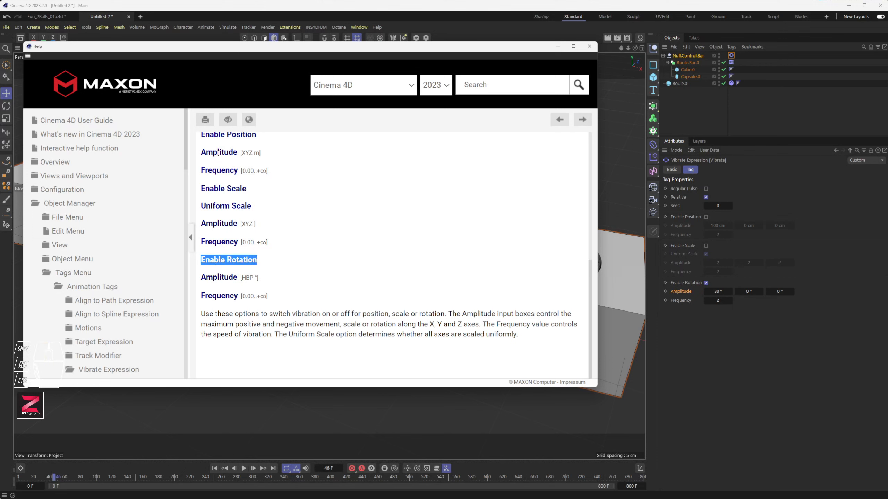
left_click_drag(213, 153, 259, 152)
scroll(200, 208, "up", 2)
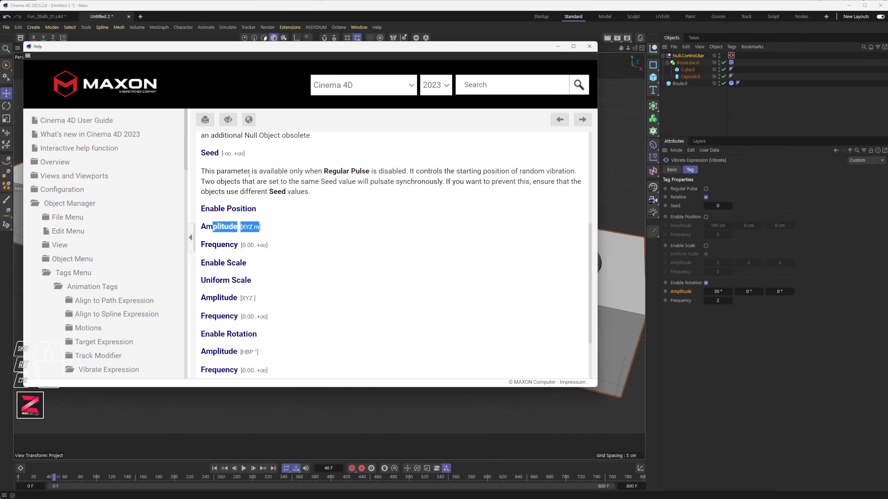
left_click_drag(200, 208, 262, 229)
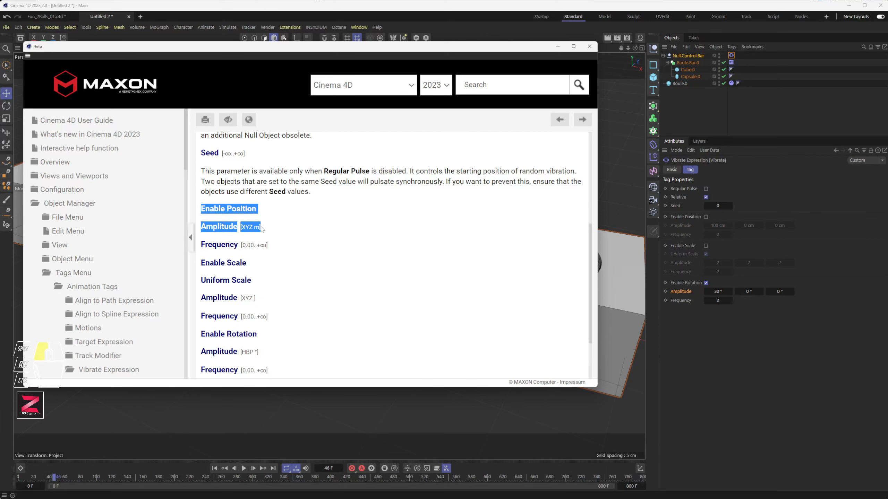
left_click_drag(200, 263, 255, 297)
scroll(268, 275, "down", 2)
left_click_drag(213, 277, 259, 279)
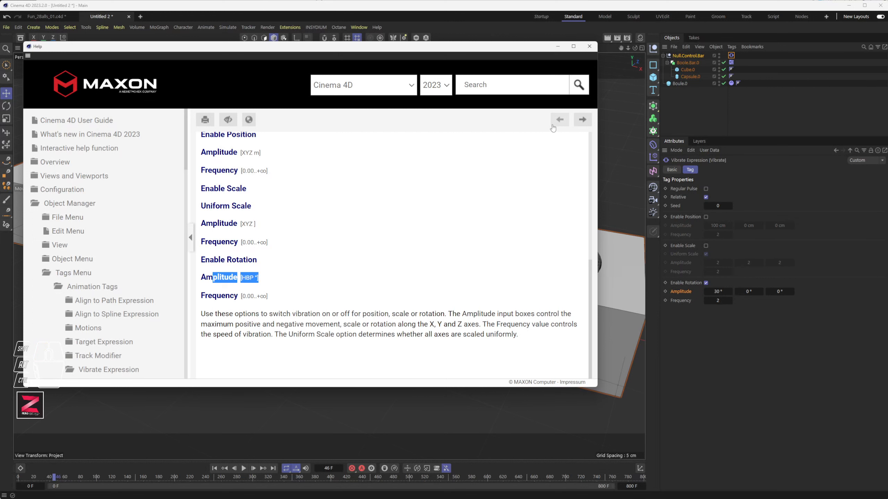
left_click(589, 47)
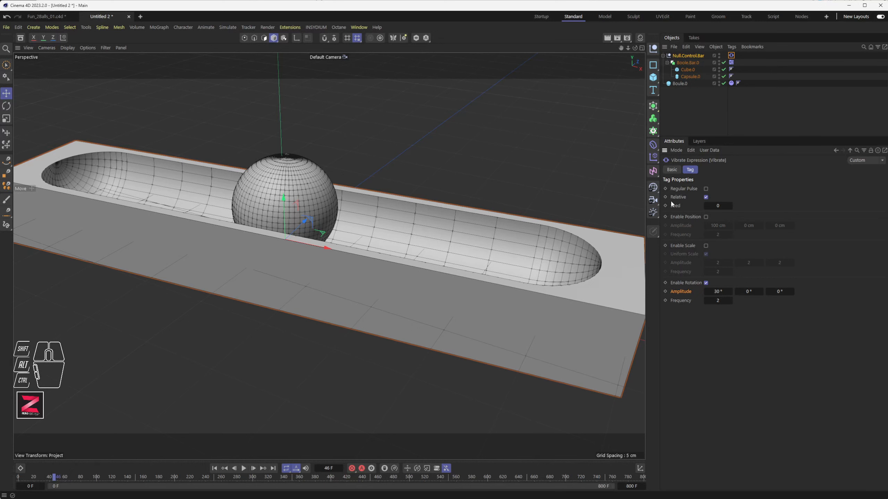
Step: Return the animation to frame 0, disable the Vibrate tag and show Null.Control.Bar's coordinates
left_click(218, 466)
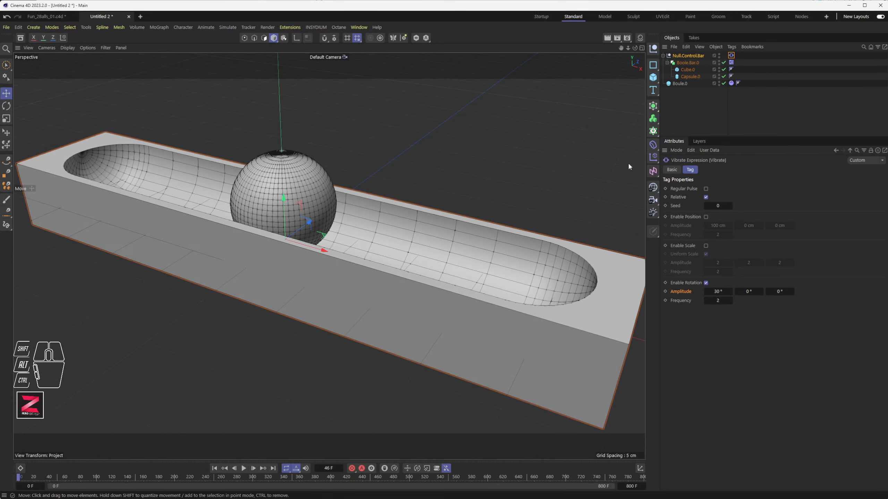
left_click(671, 170)
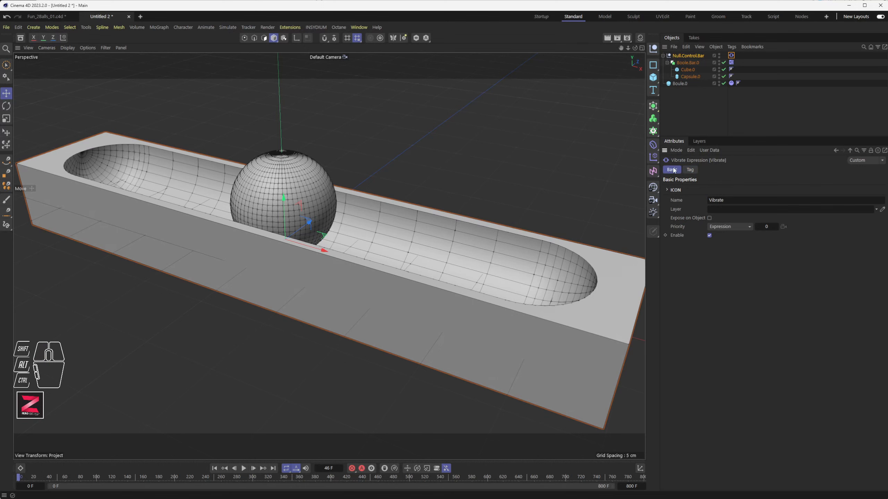
left_click(709, 236)
left_click(683, 57)
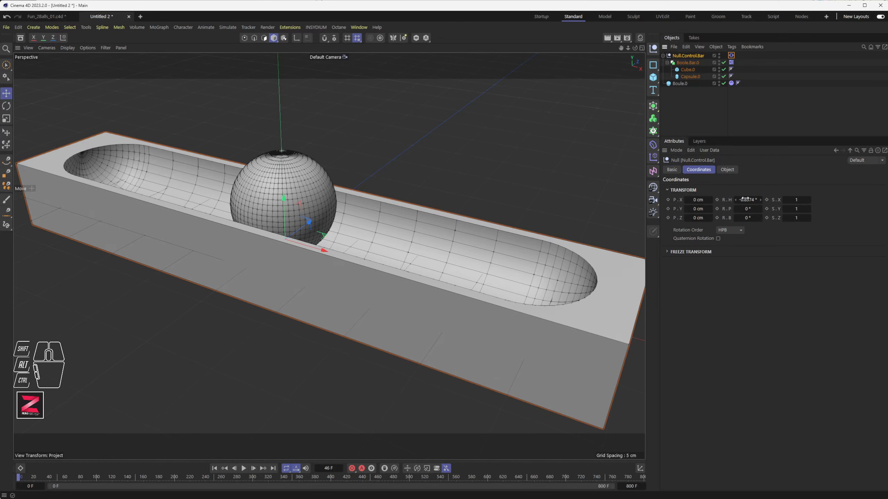
Step: Test how Null.Control.Bar rotates by changing its heading to about -10.8°, its pitch to 12° and its bank to -1°
left_click_drag(745, 200, 741, 199)
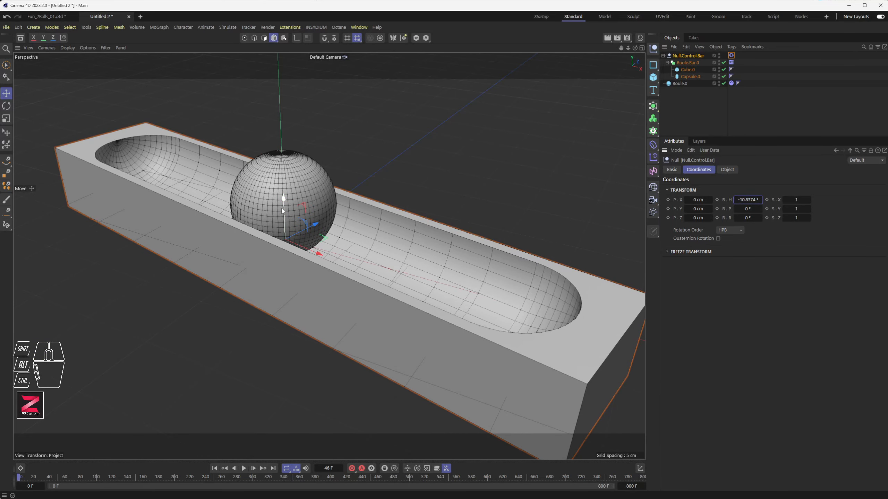
left_click_drag(748, 209, 757, 209)
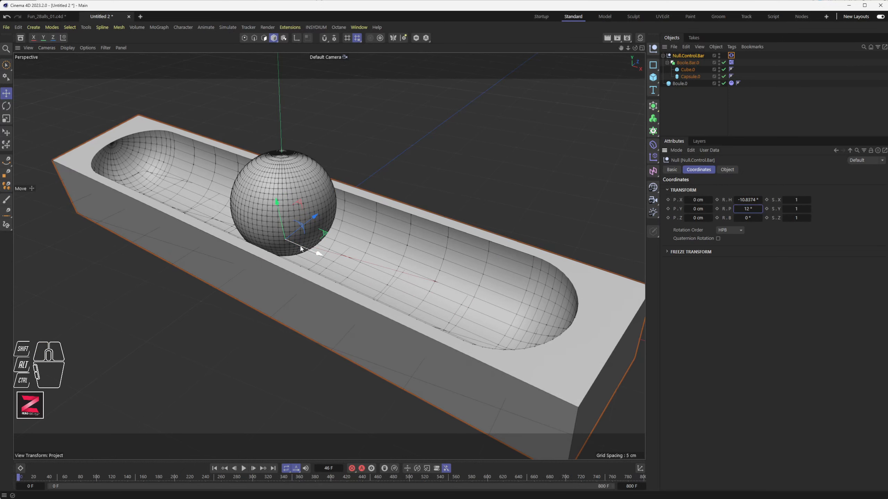
left_click_drag(748, 218, 747, 218)
left_click_drag(748, 218, 738, 218)
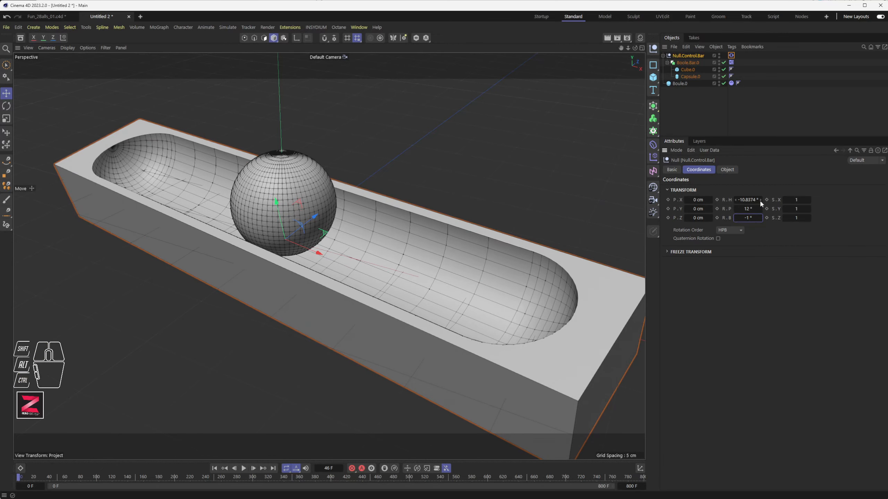
Step: Reset Null.Control.Bar's heading, pitch and bank rotations to 0°
left_click(748, 200)
type("0")
key("Tab")
type("0")
key("Tab")
type("0")
key("Tab")
Step: Re-enable the Vibrate tag on Null.Control.Bar and show its tag properties
left_click(687, 56)
left_click(731, 55)
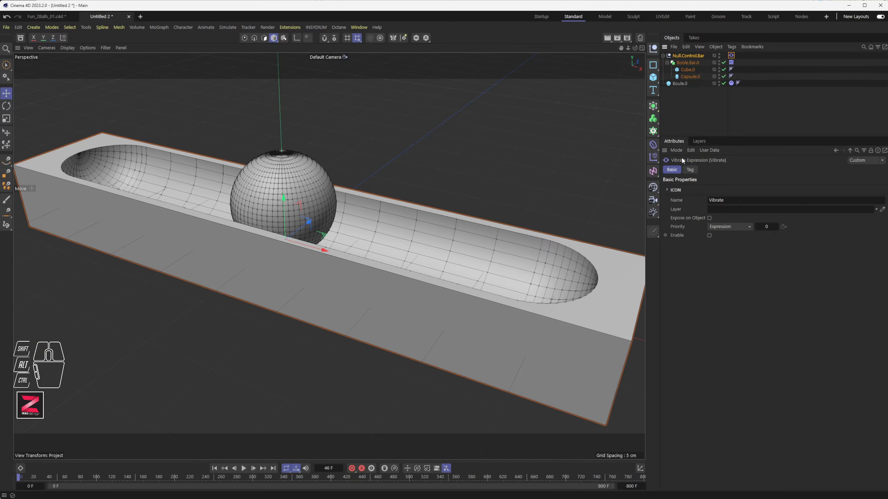
left_click(709, 235)
left_click(690, 170)
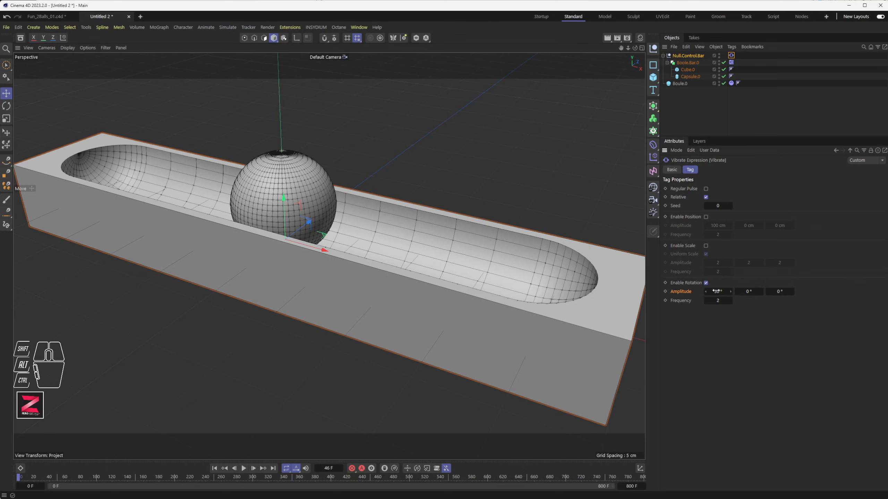
Step: Set the Vibrate rotation amplitude to 0°, 0°, 30° and its frequency to 0.5, and play the simulation to check the rolling ball
left_click(716, 292)
type("0")
key("Tab")
key("Tab")
type("30")
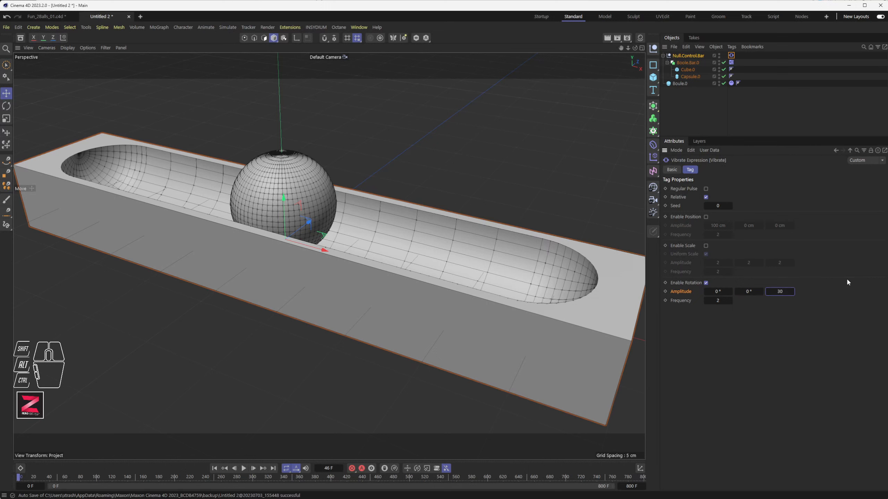
key("Tab")
left_click(244, 468)
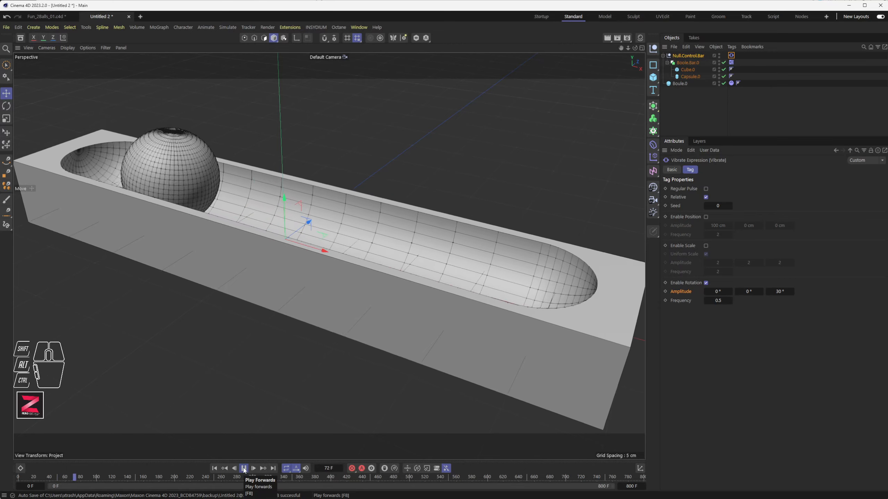
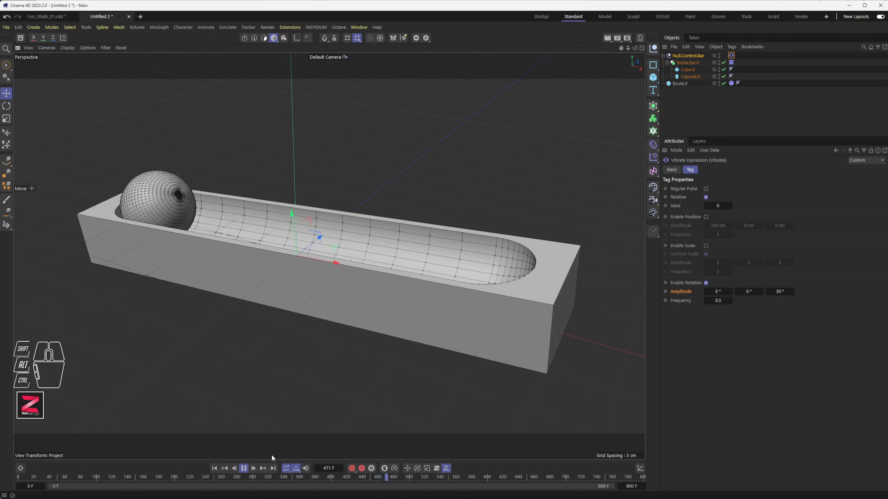
left_click(244, 469)
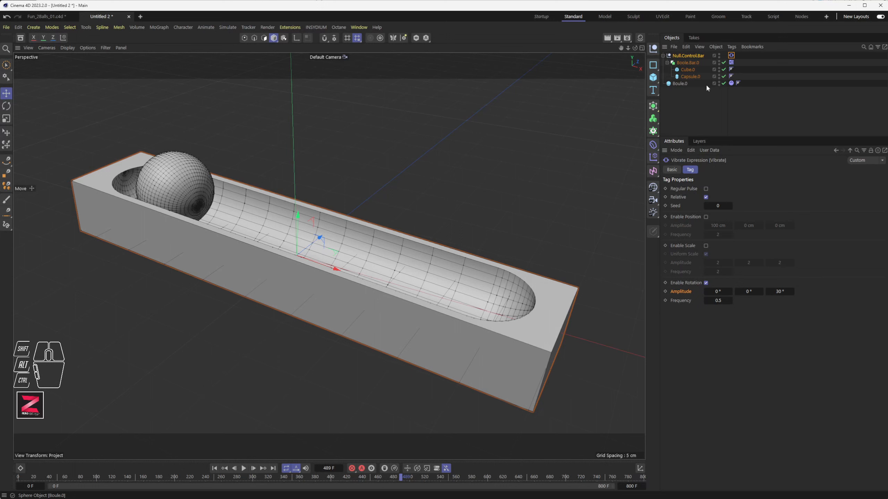
Step: Set the bounce to 2% and the friction to 80% in the Dynamics Body tag of Boule.0
left_click(731, 84)
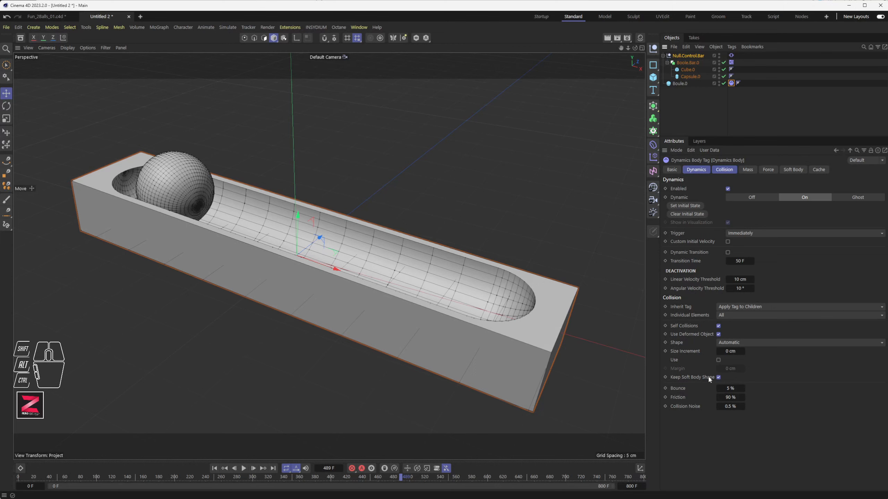
left_click(733, 388)
type("2")
key("Tab")
type("80")
key("Tab")
Step: Play the simulation from frame 0 and step through single frames to examine how the ball turns with 80% friction
left_click(214, 469)
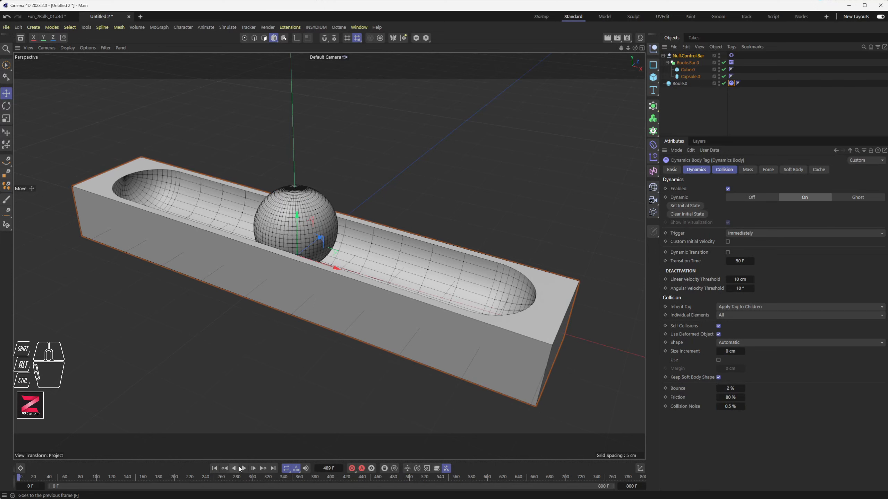
left_click(243, 468)
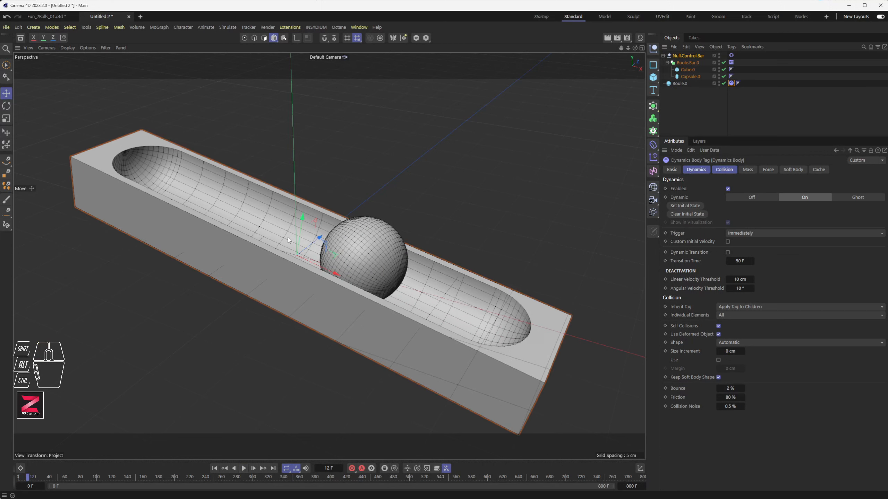
left_click(253, 469)
left_click(254, 468)
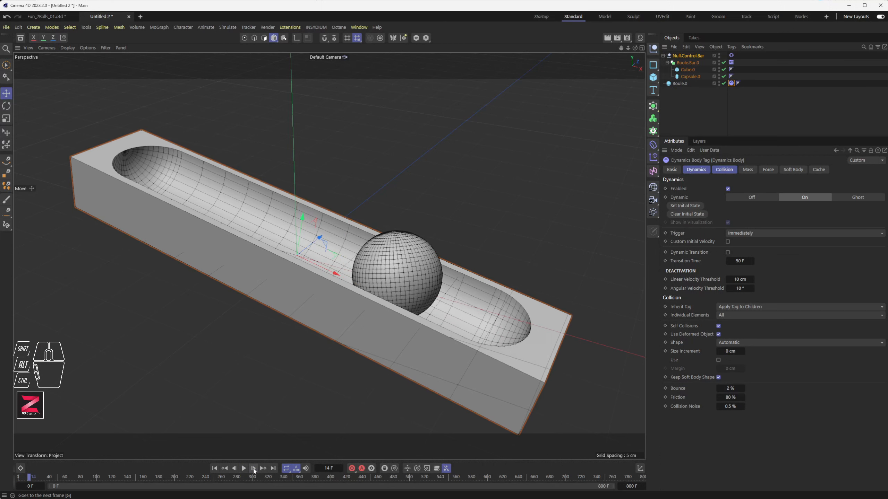
left_click(253, 469)
left_click(253, 469)
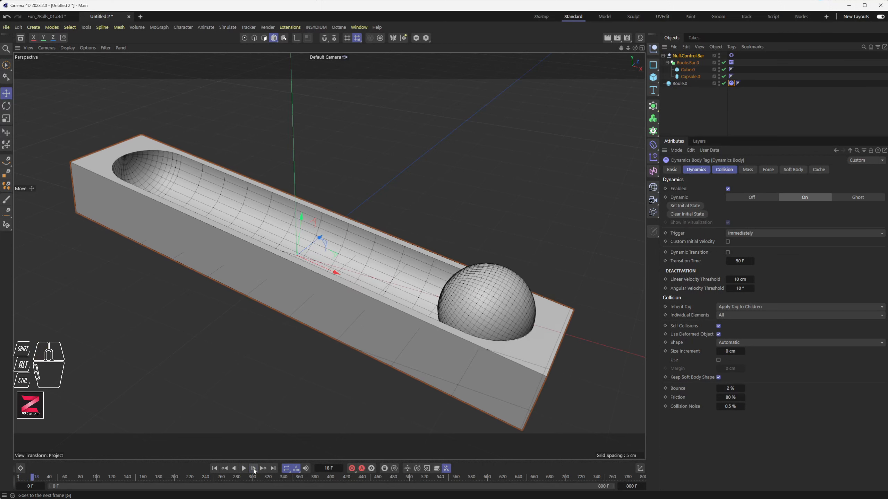
Step: Set the friction of the ball's Dynamics Body tag to 0%
left_click(738, 399)
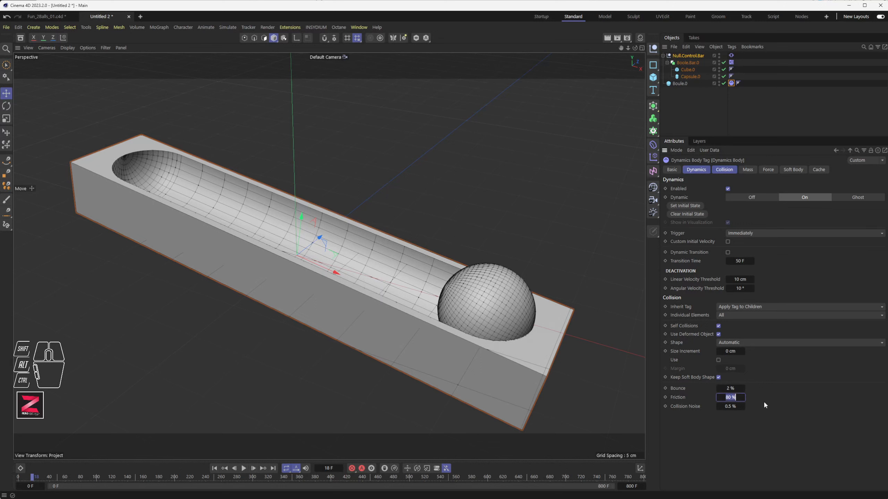
type("0")
key("Return")
Step: Step through the simulation frame by frame from frame 0 to examine the ball's motion in the groove without friction
left_click(214, 468)
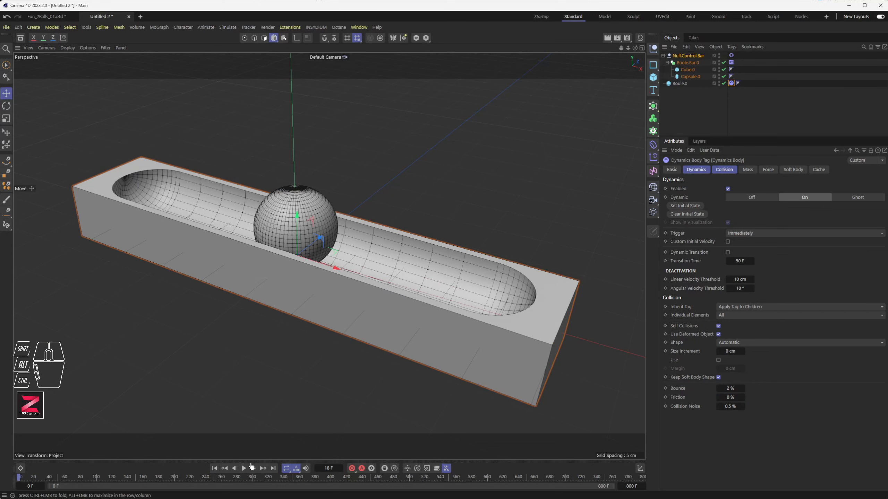
left_click(254, 469)
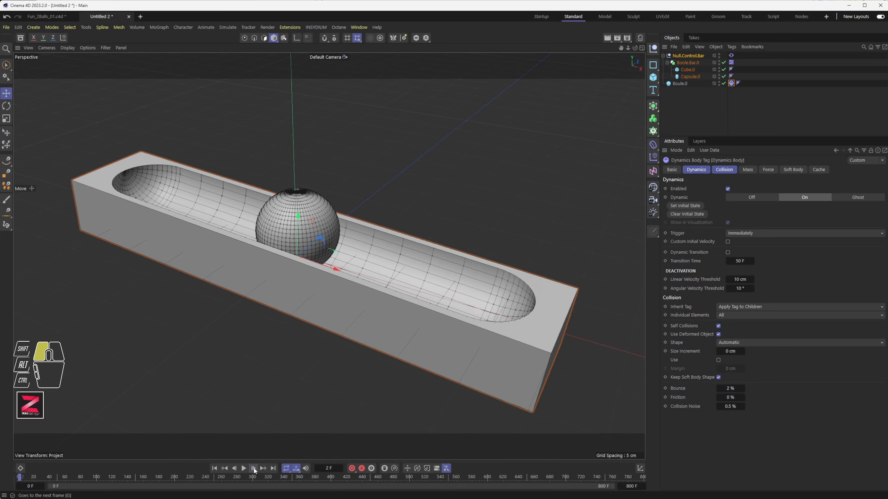
left_click(253, 469)
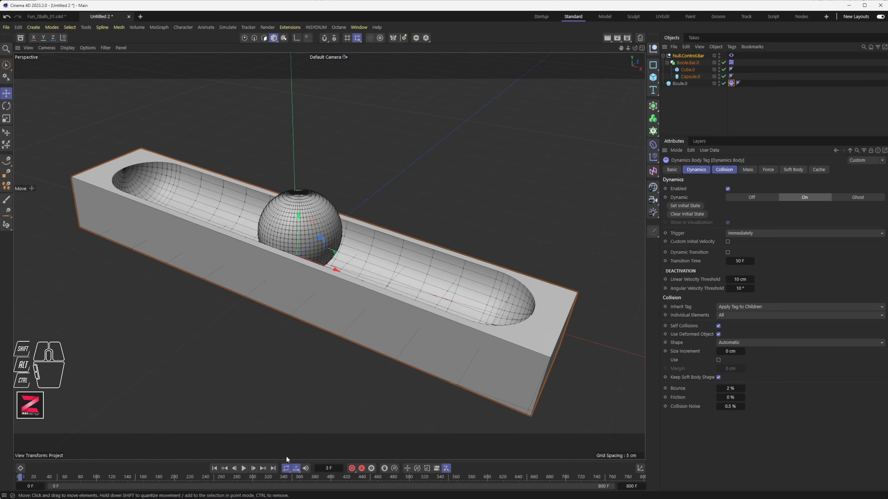
left_click(254, 469)
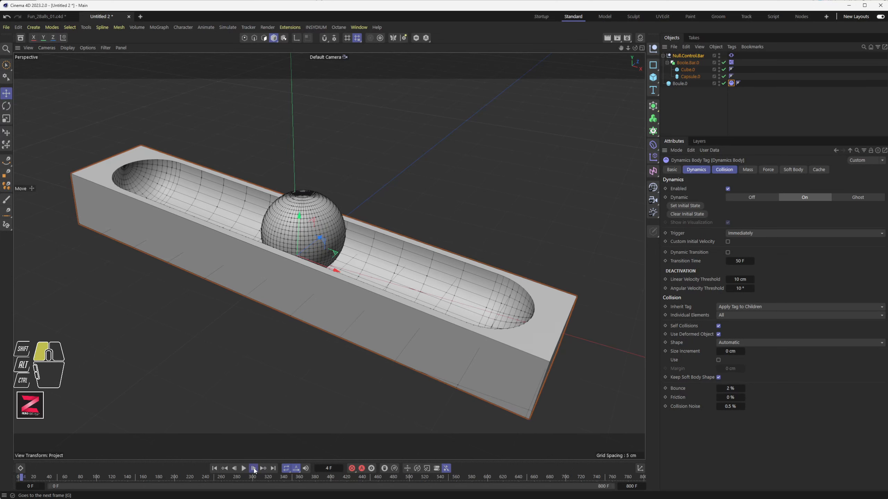
left_click(253, 469)
left_click(253, 468)
left_click(254, 468)
left_click(254, 468)
left_click(254, 468)
left_click(253, 468)
left_click(253, 468)
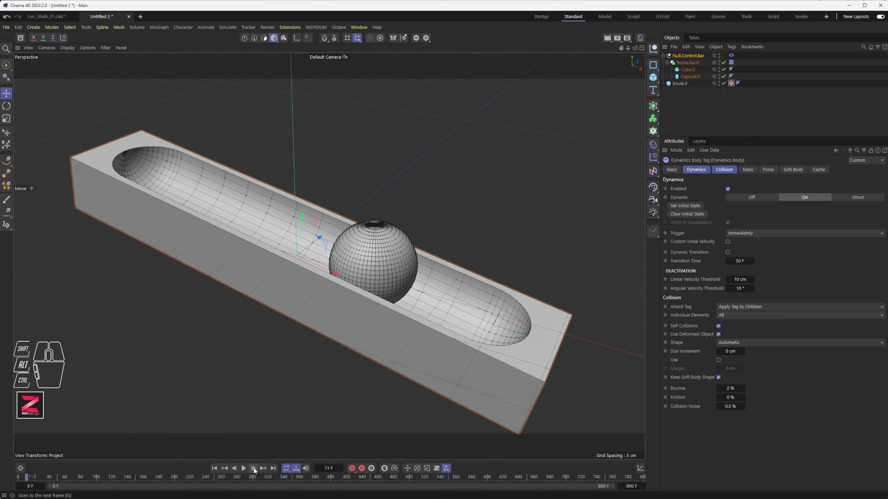
left_click(254, 469)
left_click(253, 469)
left_click(254, 469)
left_click(253, 468)
left_click(254, 469)
left_click(254, 468)
left_click(253, 469)
left_click(254, 468)
left_click(254, 468)
left_click(253, 469)
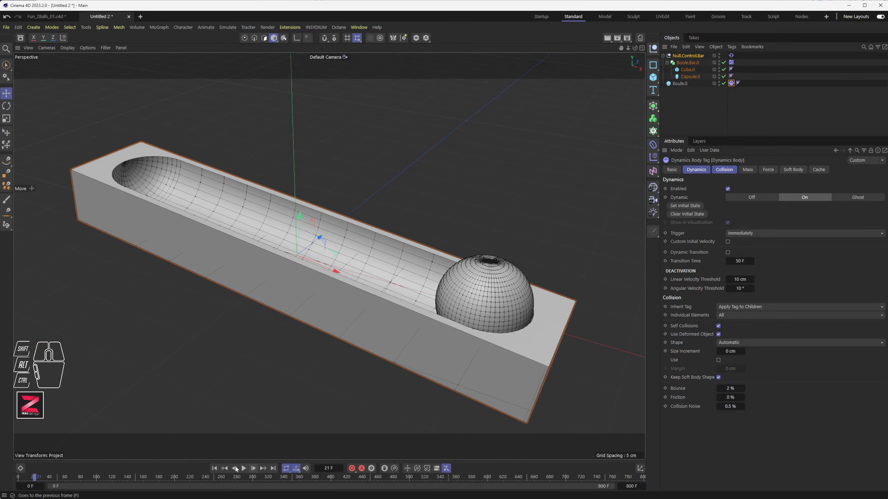
Step: Play the frictionless simulation from the first frame to watch the ball move between the groove's ends
left_click(215, 468)
left_click(243, 469)
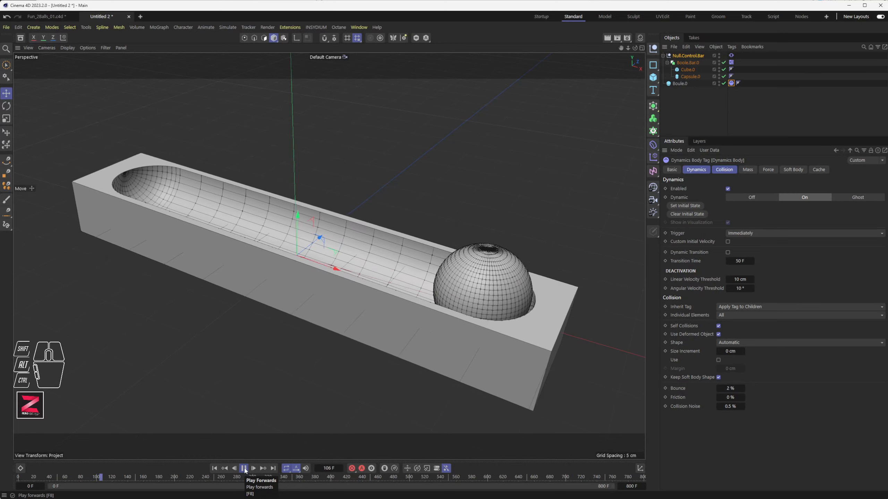
left_click(244, 469)
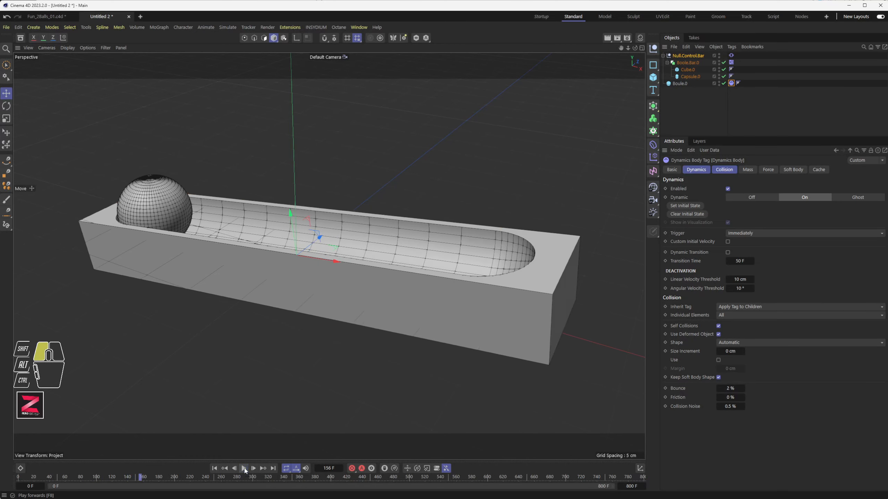
Step: Set the friction of the ball's Dynamics Body tag back to 80%
left_click(731, 397)
type("80")
key("Return")
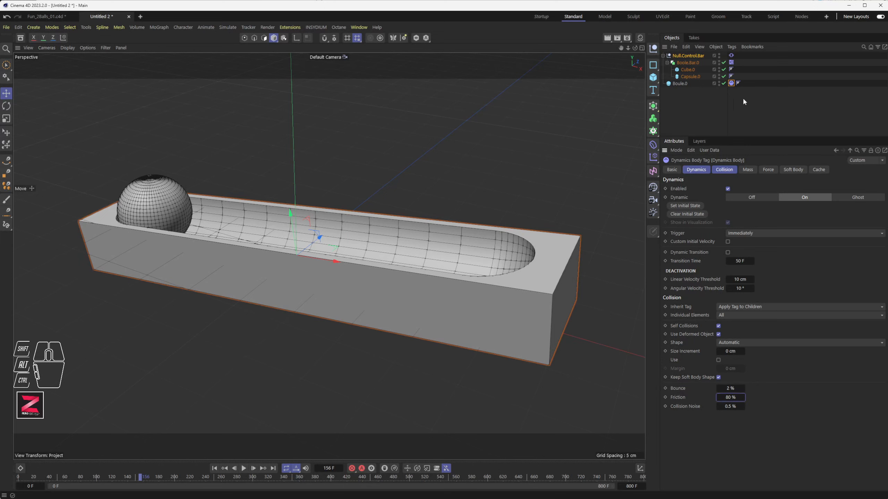
Step: Set the bounce of the Boole bar's Dynamics Body tag to 5%
left_click(732, 63)
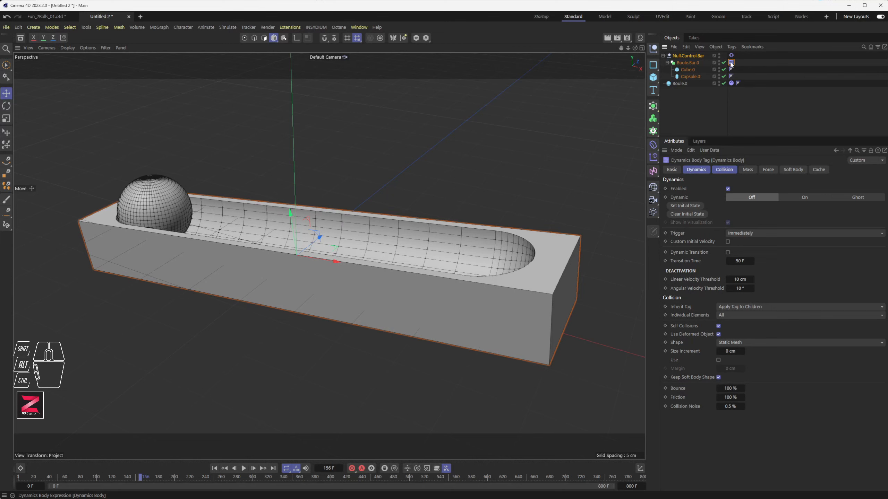
left_click(731, 64)
left_click(680, 388)
left_click(730, 388)
type("5")
key("Return")
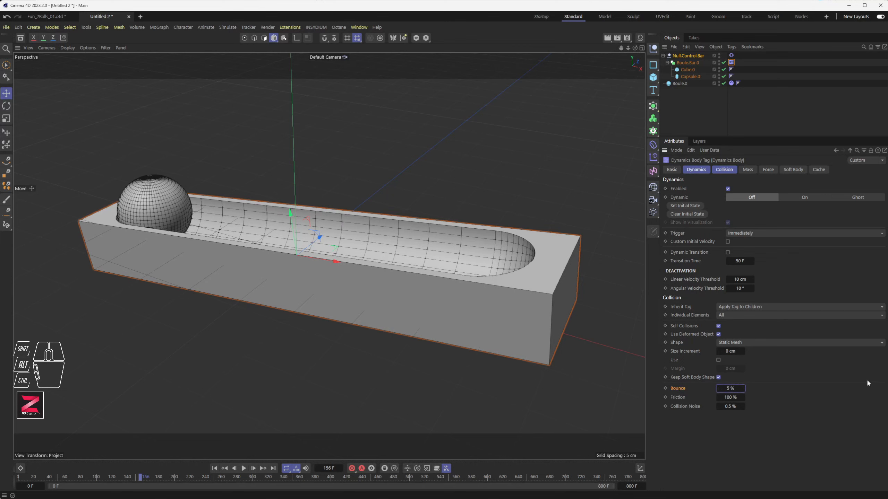
Step: Play the simulation from the first frame to watch the ball with the bar's reduced bounce
left_click(214, 468)
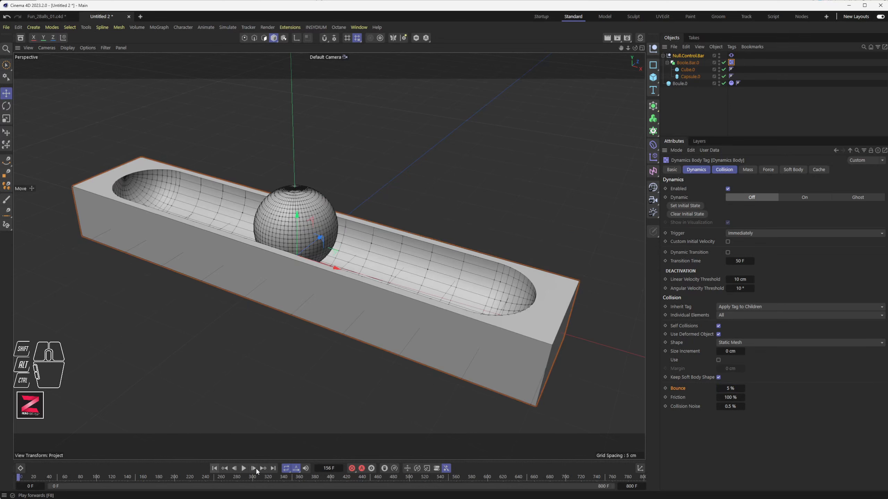
left_click(244, 469)
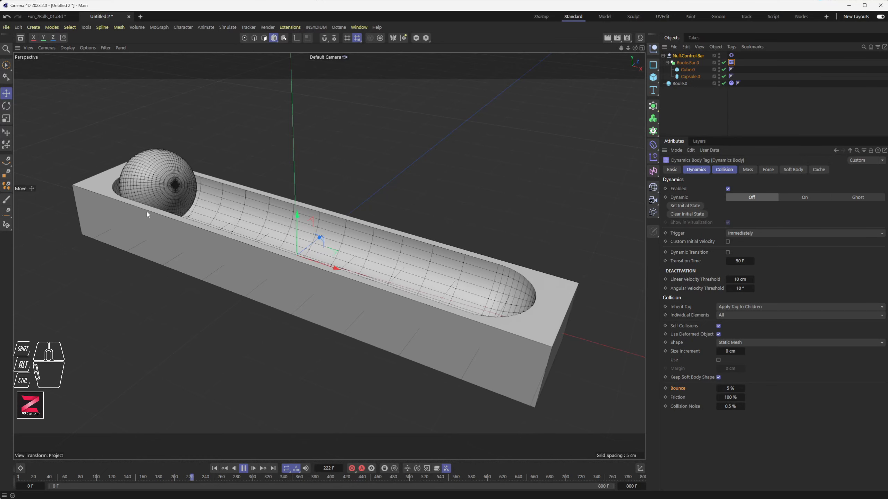
left_click(244, 469)
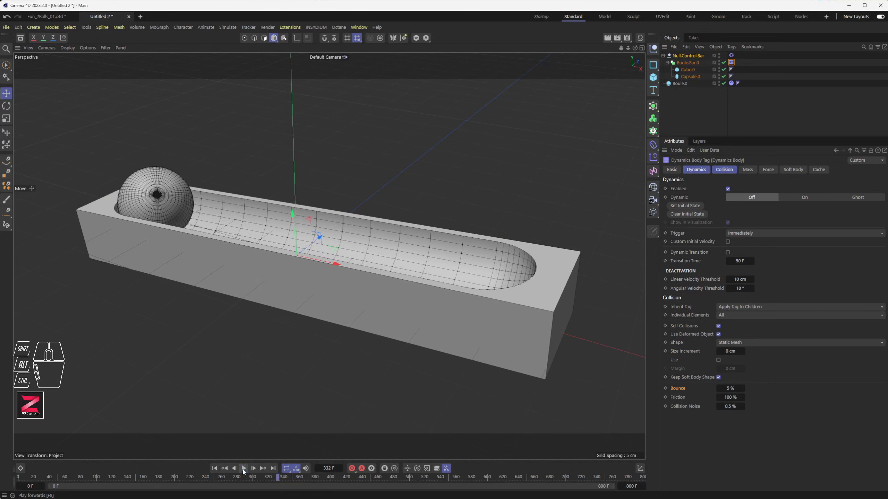
Step: Set the project's expert Bullet settings to 10 steps per frame and 25 maximum solver iterations per step
left_click(18, 27)
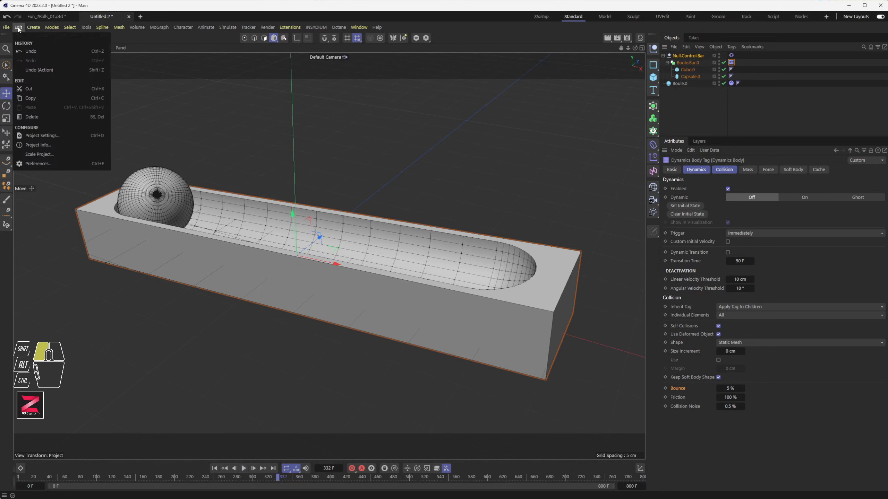
left_click(37, 136)
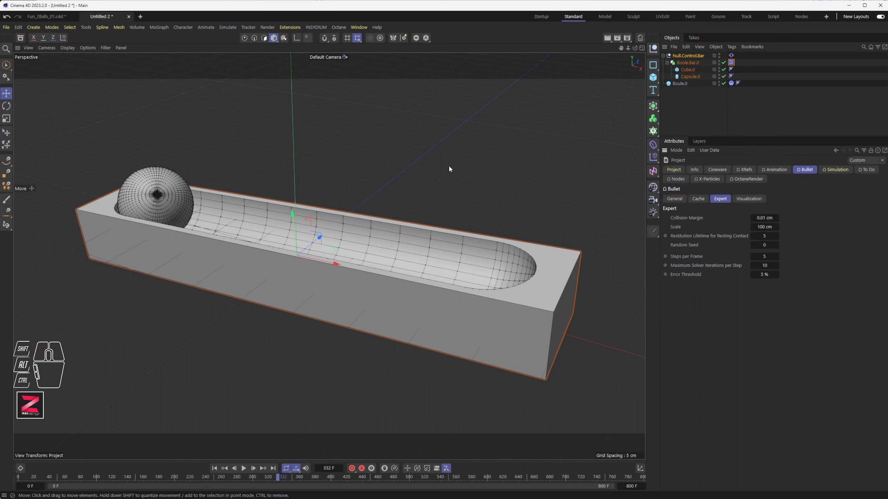
left_click(723, 201)
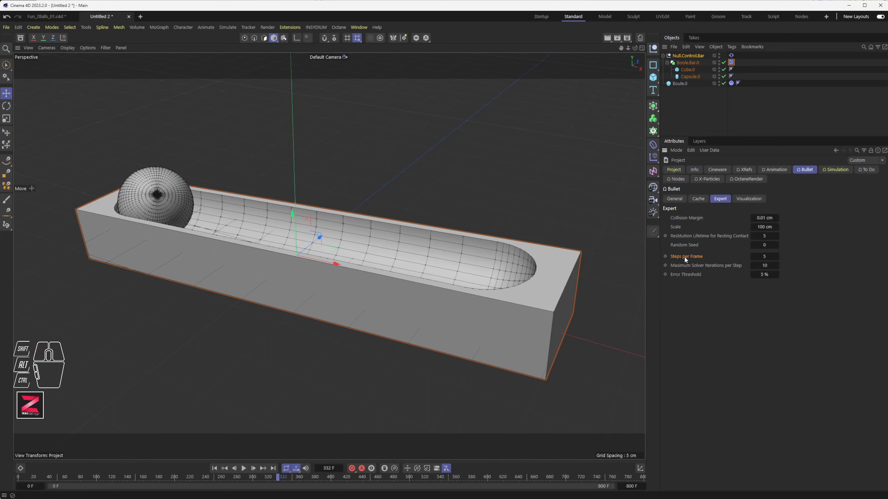
left_click(764, 257)
left_click(692, 275)
left_click(768, 255)
type("10")
key("Tab")
type("25")
Step: Play the simulation from the first frame to check the ball's motion with the more accurate solver settings
left_click(214, 469)
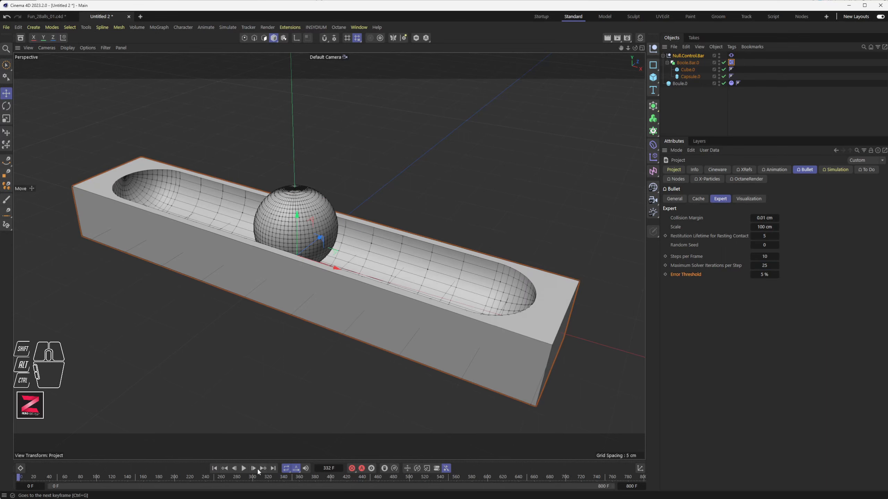
left_click(243, 469)
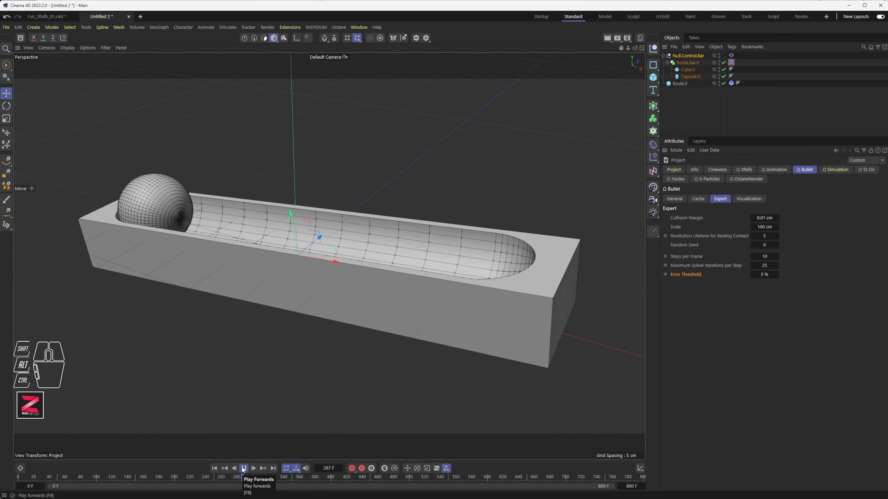
left_click(244, 468)
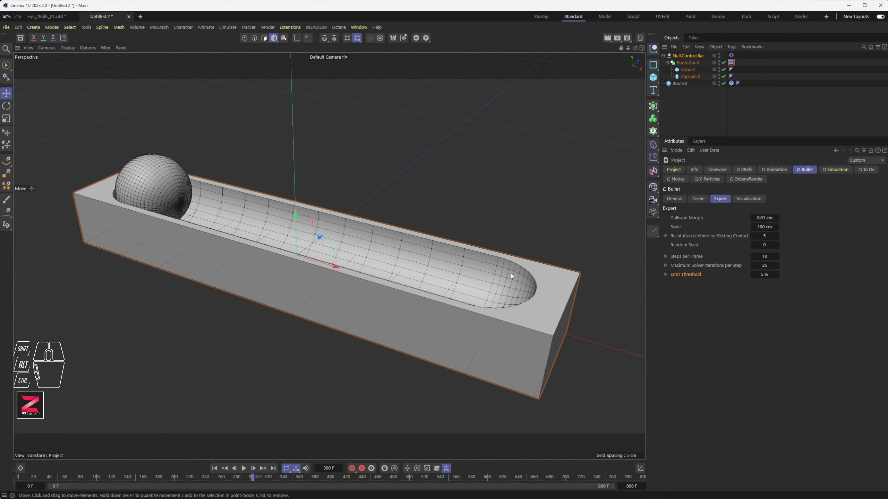
Step: Raise the rotation segments of the capsule that cuts the groove to 64
left_click_drag(484, 303, 543, 270, "alt")
scroll(543, 269, "up", 4)
scroll(543, 272, "up", 3)
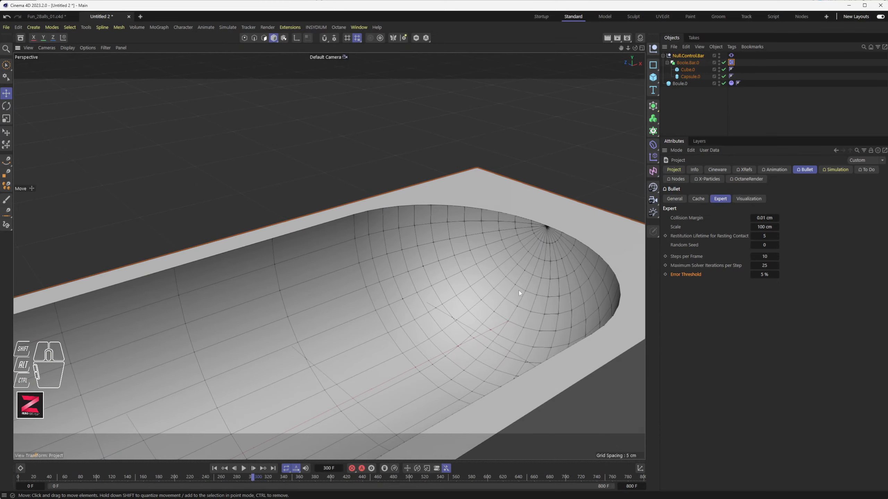
scroll(501, 297, "down", 8)
left_click_drag(441, 324, 360, 301, "alt")
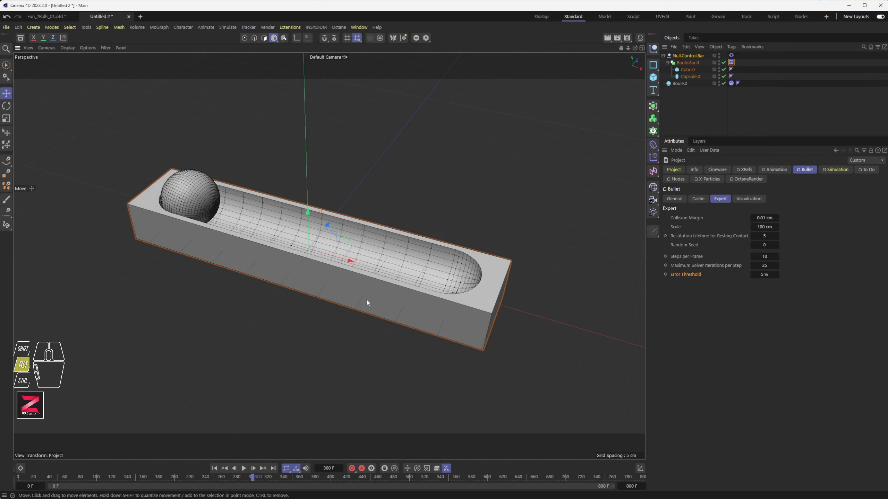
scroll(380, 305, "up", 2, "alt")
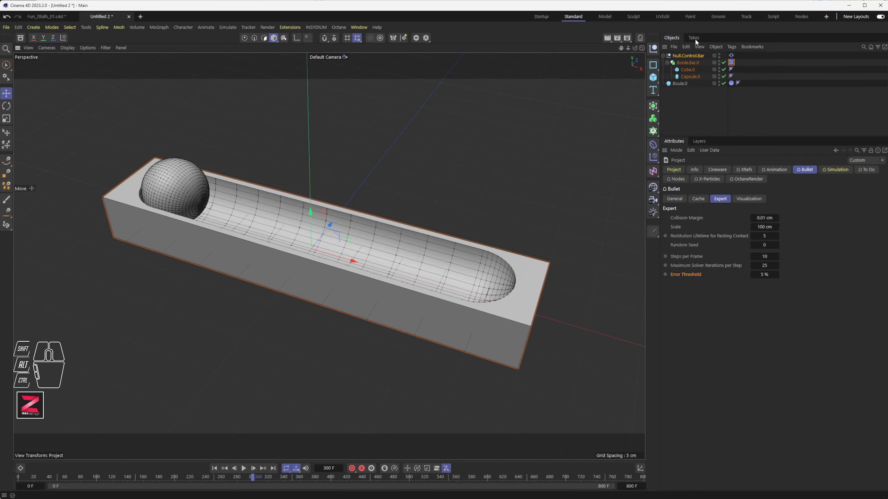
left_click(690, 75)
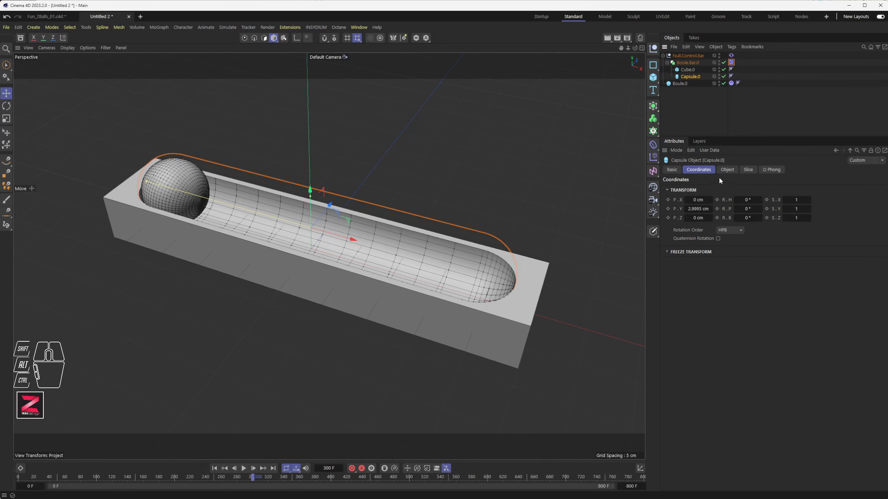
left_click(727, 170)
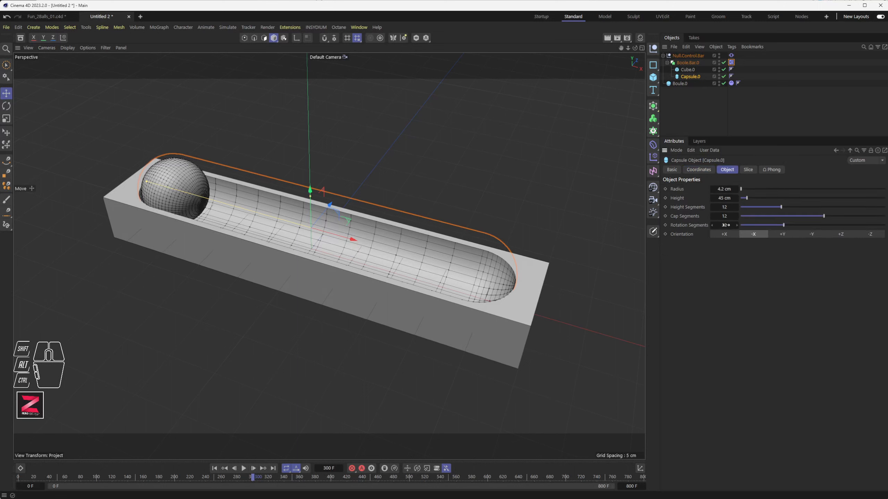
left_click_drag(727, 225, 785, 223)
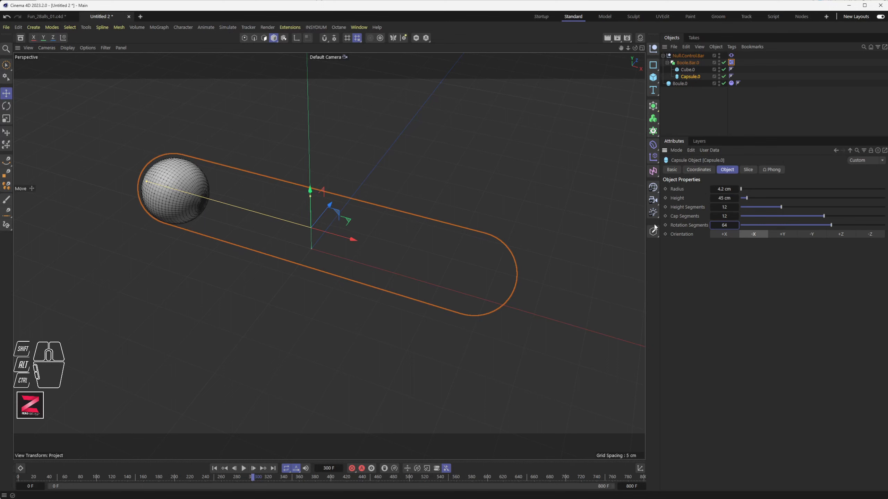
Step: Try a tiny vertical move of the capsule in the perspective view, and undo it
left_click(529, 218)
left_click(688, 63)
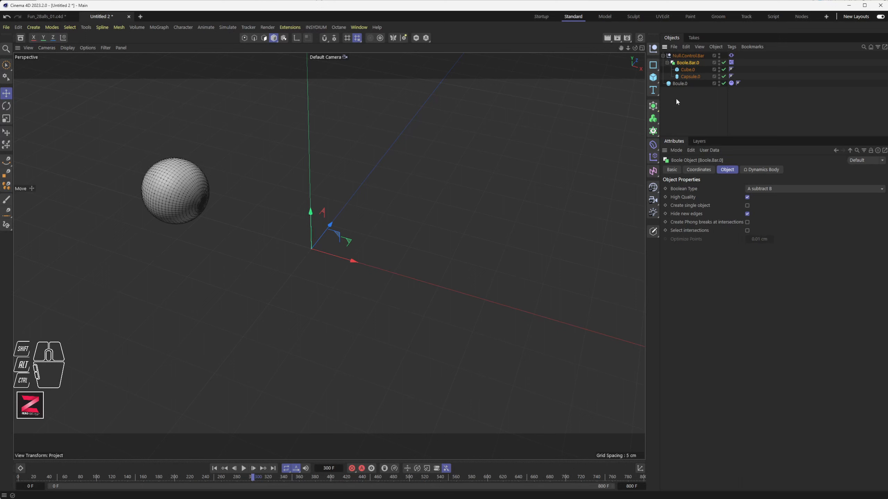
left_click(691, 77)
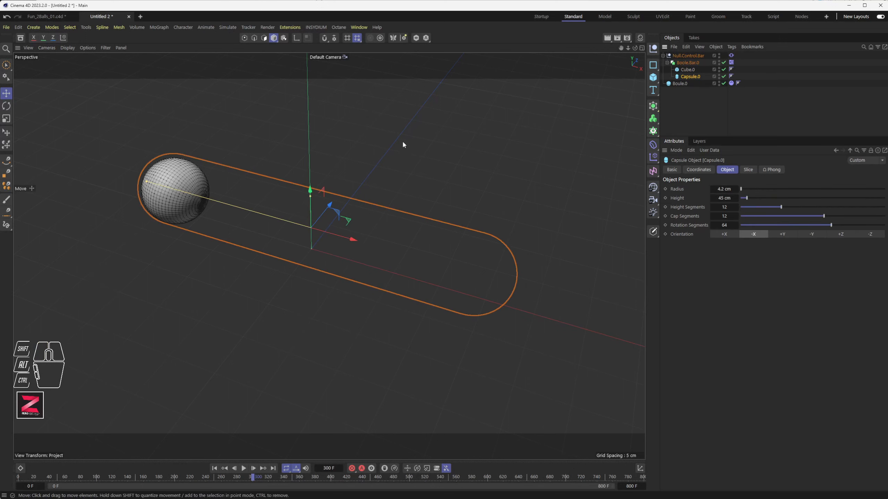
left_click_drag(310, 191, 310, 192)
key("ctrl+z")
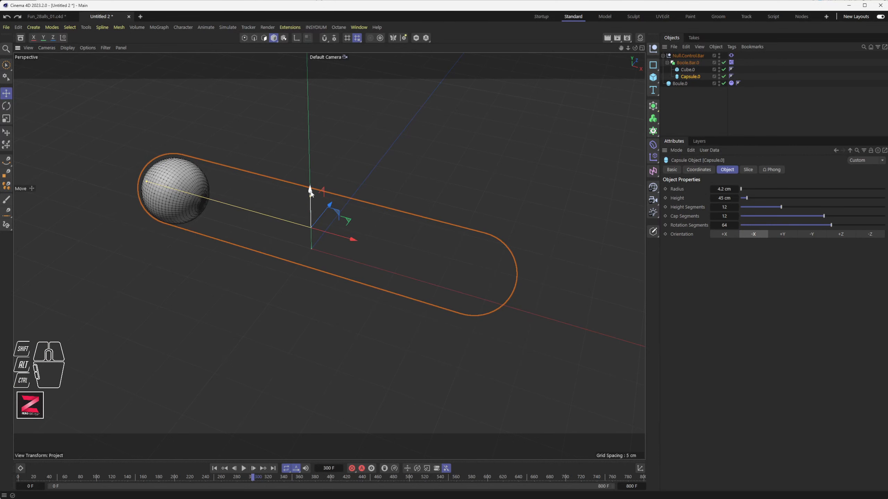
Step: Nudge the capsule very slightly along its Y axis in the front view, and return to the perspective view
middle_click(312, 195)
middle_click(442, 351)
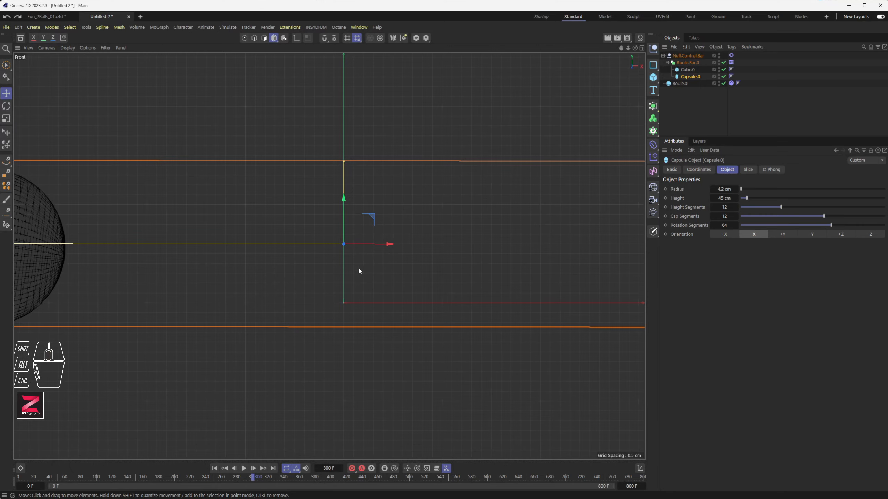
scroll(332, 228, "up", 3)
scroll(332, 227, "up", 1)
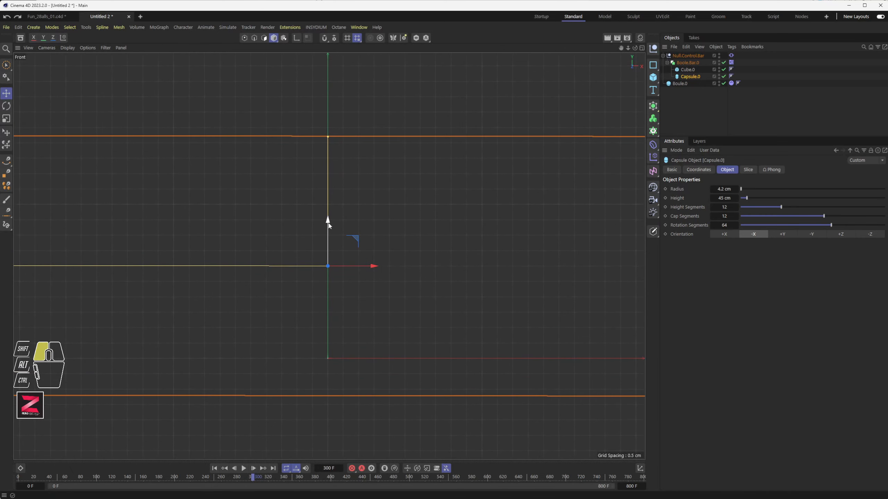
left_click_drag(329, 224, 328, 223)
scroll(344, 233, "down", 4)
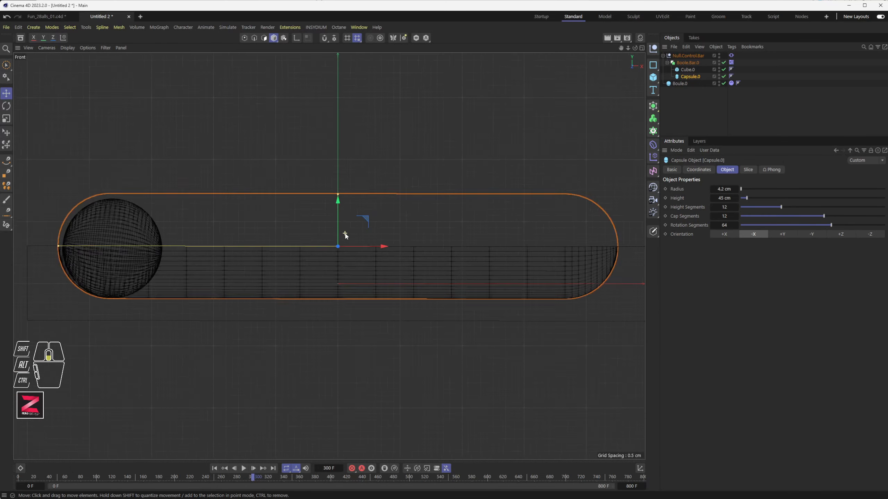
scroll(344, 232, "down", 2)
middle_click(348, 232)
middle_click(225, 185)
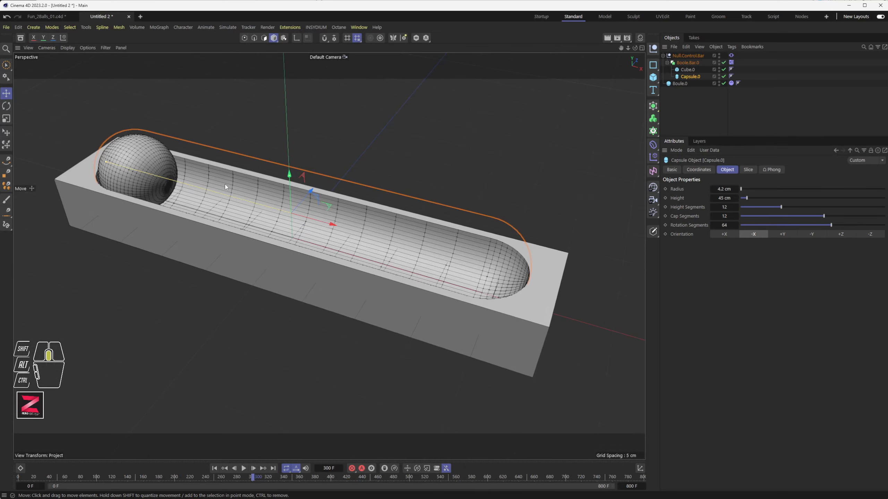
Step: Play the simulation from the first frame to watch the ball in the finer-meshed groove
mouse_move(225, 184)
left_mouse_down("alt")
mouse_move(225, 213)
mouse_move(224, 195)
left_mouse_up("alt")
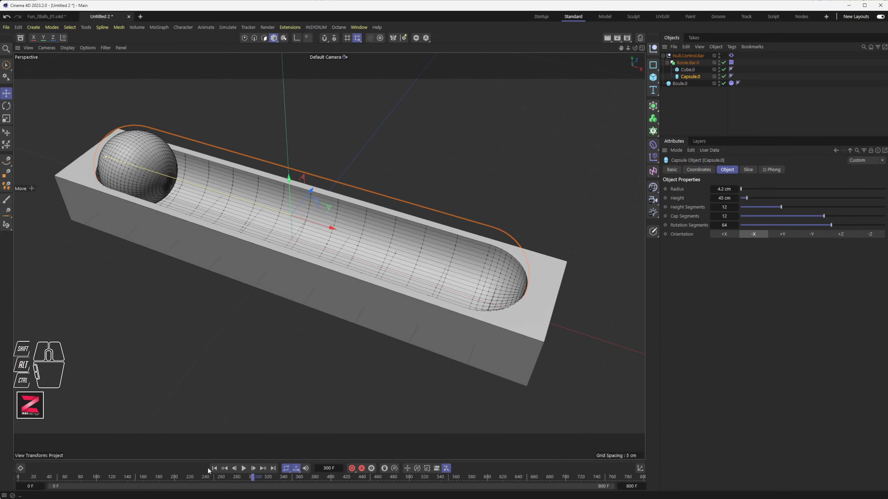
left_click(214, 468)
left_click(244, 468)
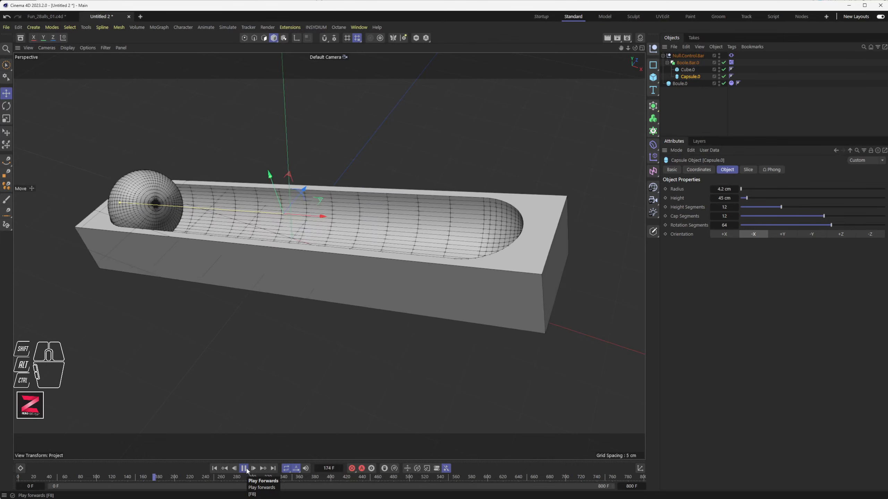
left_click(247, 470)
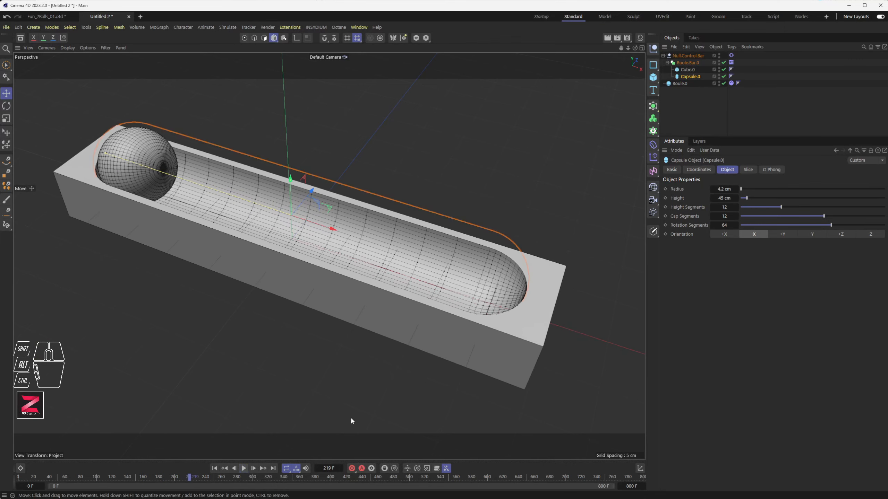
Step: Set the scale in the project's expert Bullet settings to 10 cm
key("ctrl+d")
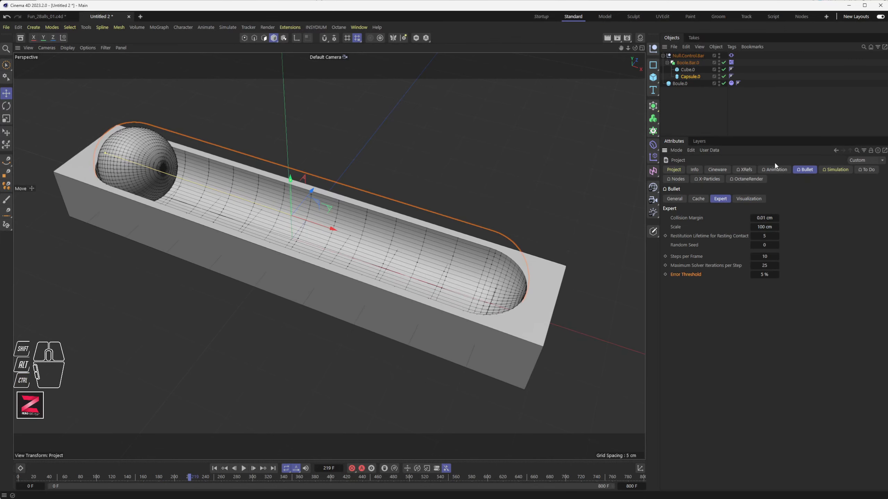
left_click(805, 171)
left_click(764, 227)
type("10")
key("Return")
Step: Play the simulation to check how the ball rolls with the smaller Bullet scale
left_click(227, 470)
left_click(244, 469)
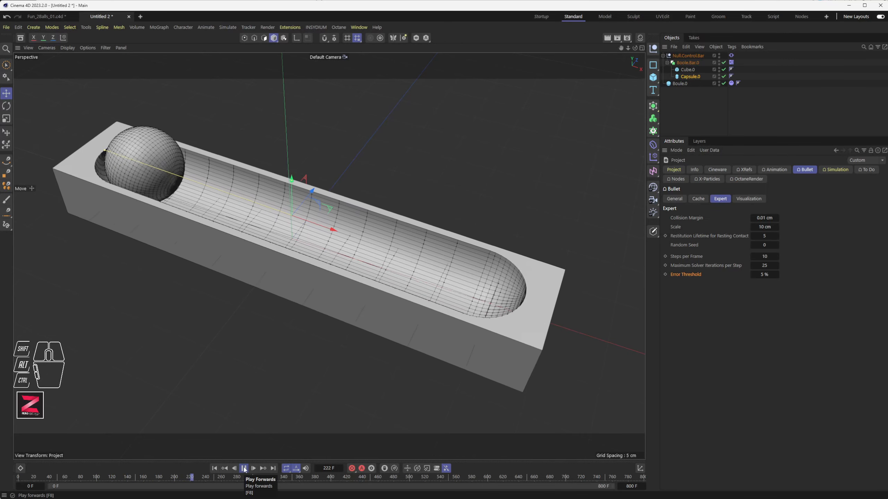
left_click(244, 469)
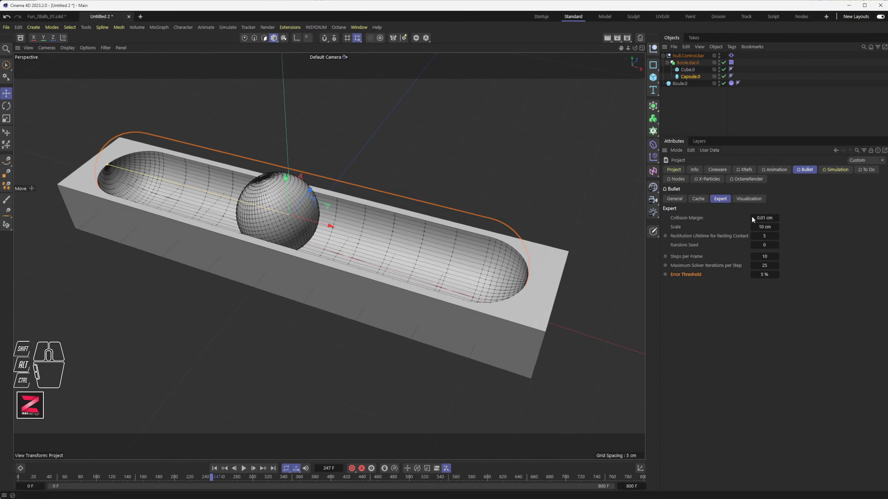
Step: Set the project's Bullet collision margin to 0.1 cm and its scale to 100 cm
left_click(764, 218)
left_click(764, 218)
key("BackSpace")
key("Tab")
type("100")
key("Return")
Step: Play the simulation to examine the ball's motion with the larger collision margin
left_click(243, 468)
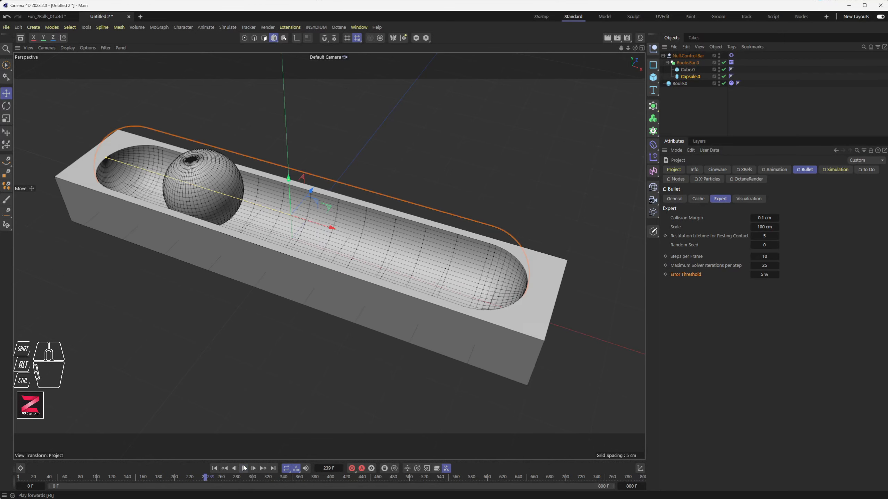
scroll(321, 294, "down", 3)
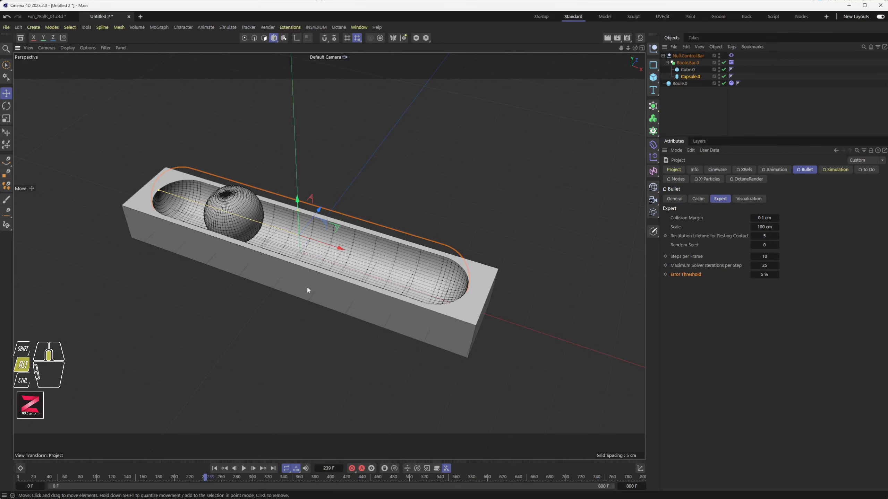
middle_click_drag(308, 289, 313, 286, "alt")
left_click_drag(312, 286, 330, 267, "alt")
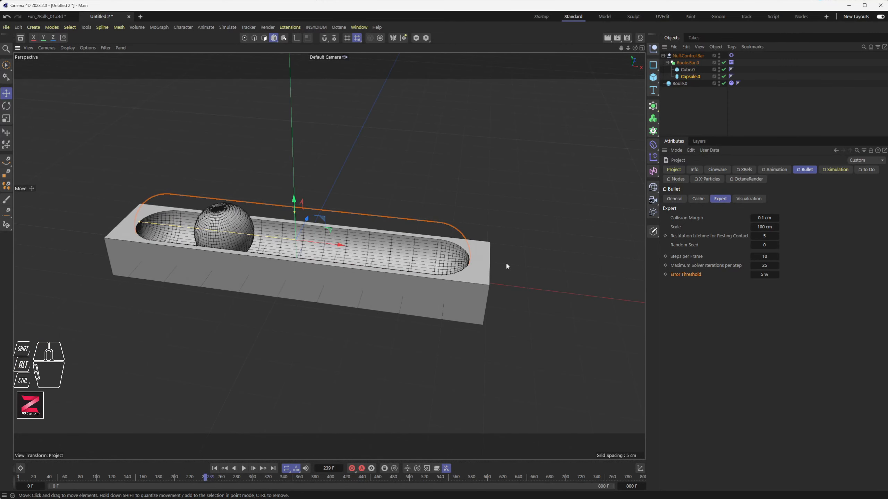
Step: Lengthen the bar's cube to 80 cm along X
left_click(688, 69)
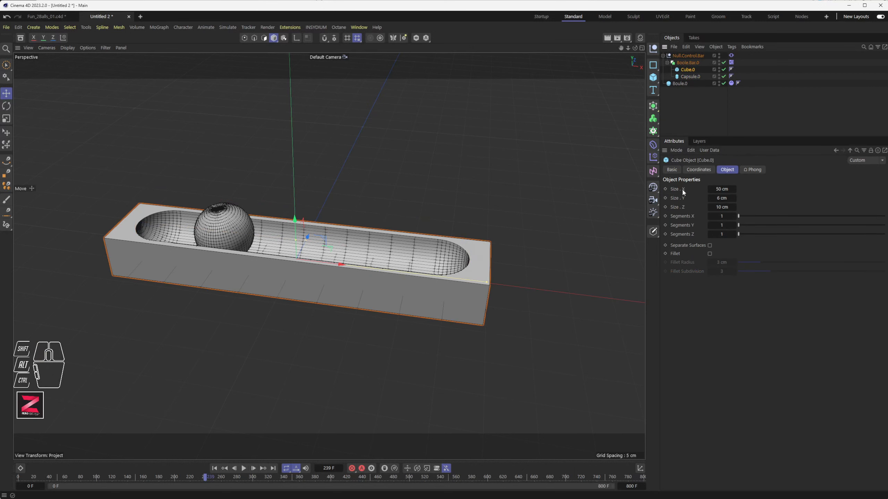
left_click(722, 189)
type("80")
key("Return")
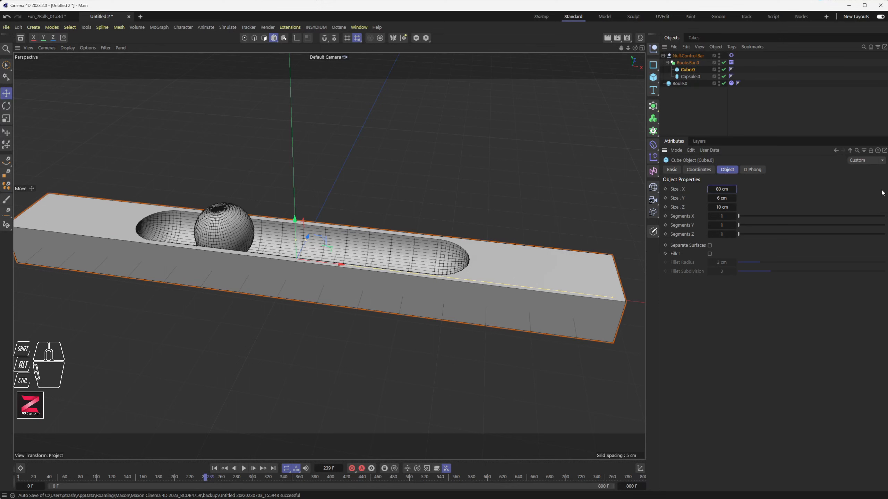
Step: Lengthen the groove-cutting capsule to a height of 74 cm to suit the longer bar
left_click(689, 76)
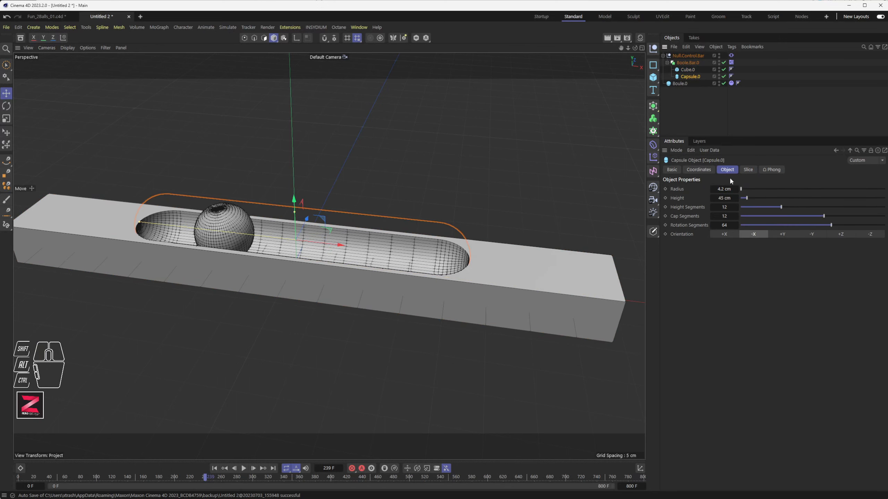
left_click(730, 198)
type("65")
key("Return")
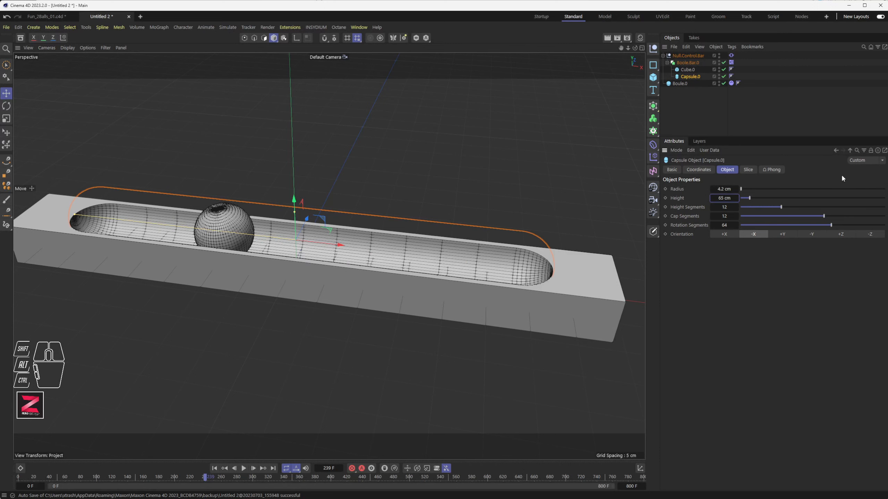
left_click(730, 198)
type("70")
key("Return")
left_click(730, 198)
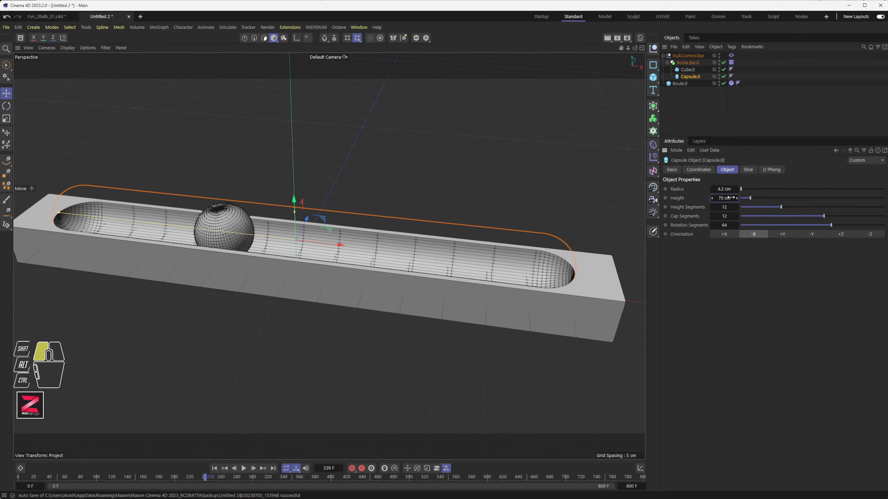
type("74")
key("Return")
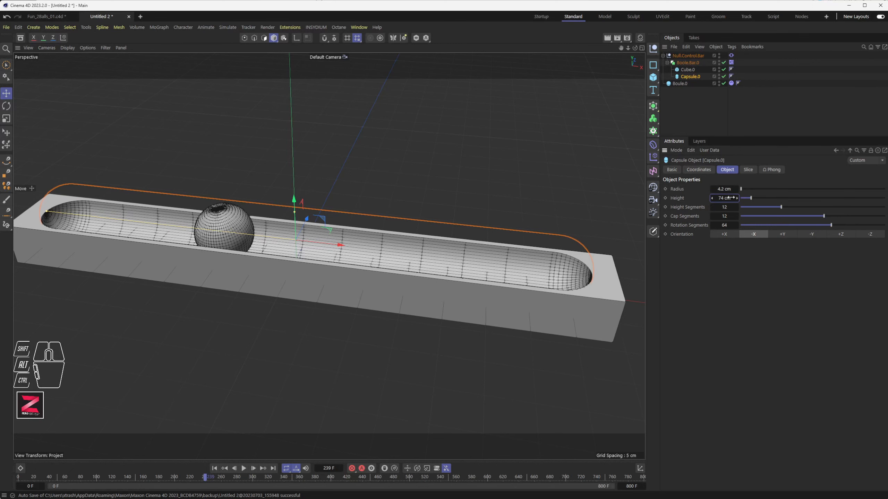
Step: Play the simulation from the first frame to examine how the ball rolls in the lengthened groove
left_click_drag(420, 266, 393, 243, "alt")
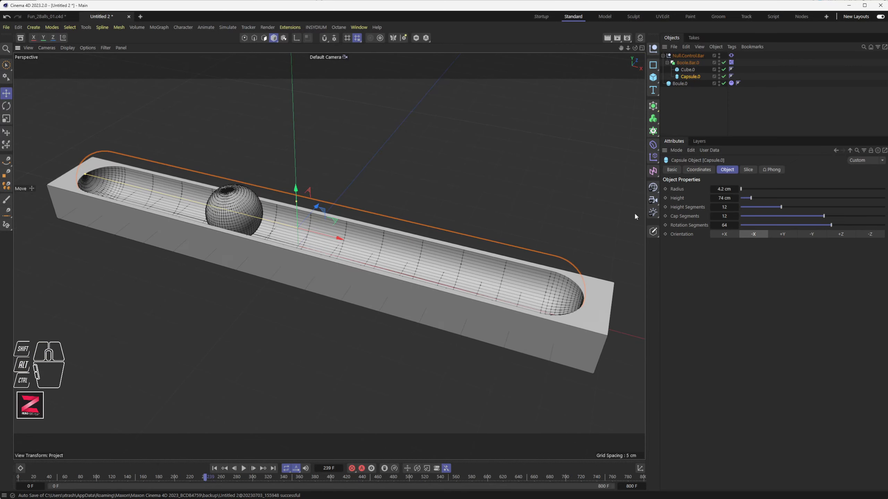
left_click(215, 469)
left_click(244, 468)
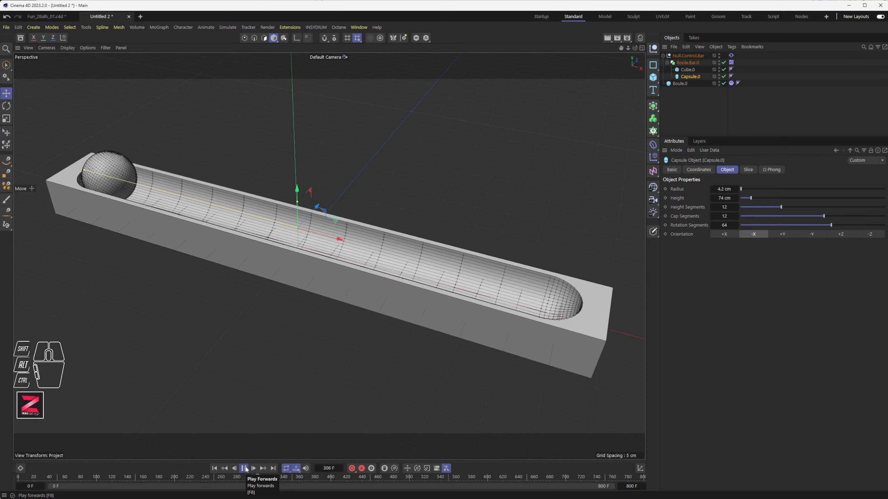
left_click(244, 468)
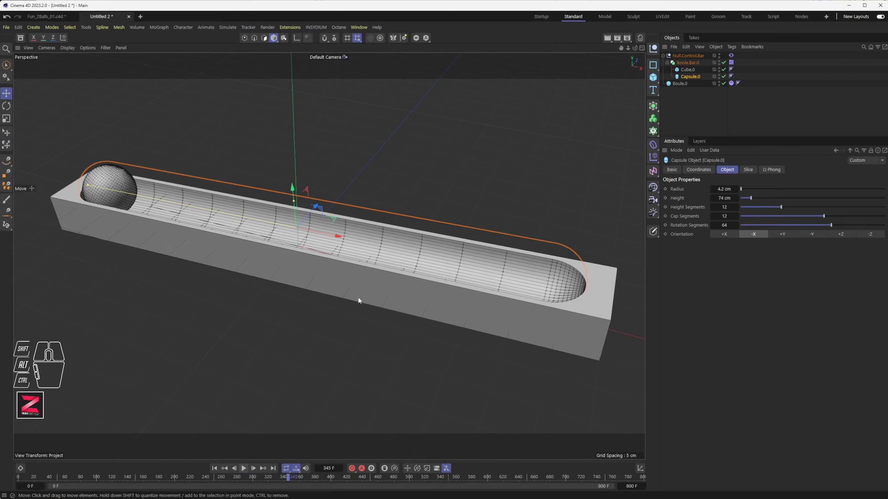
left_click_drag(359, 301, 285, 232, "alt")
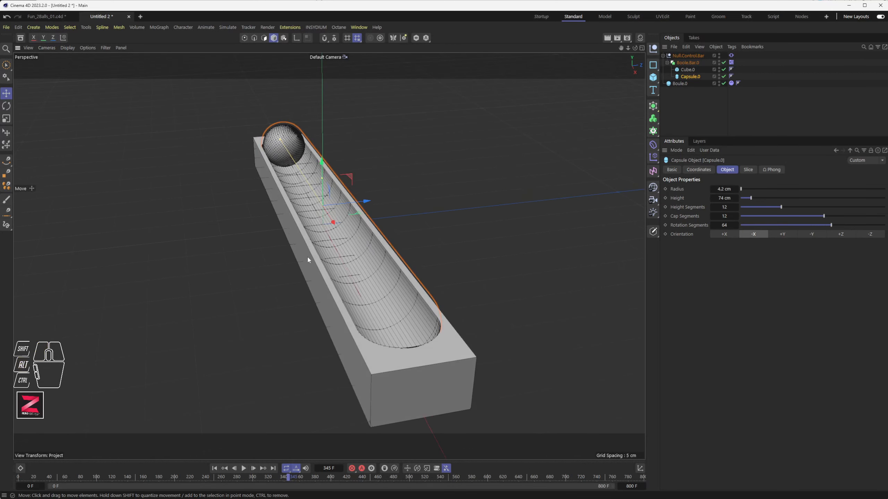
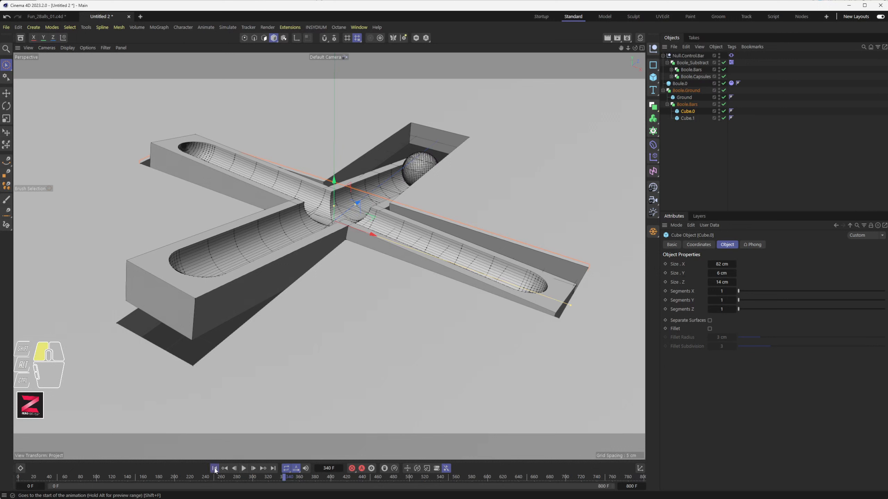
Step: Return to the first frame, move Boule.0 to the end of the object hierarchy and collapse the Boole groups
left_click(214, 468)
left_click(323, 202)
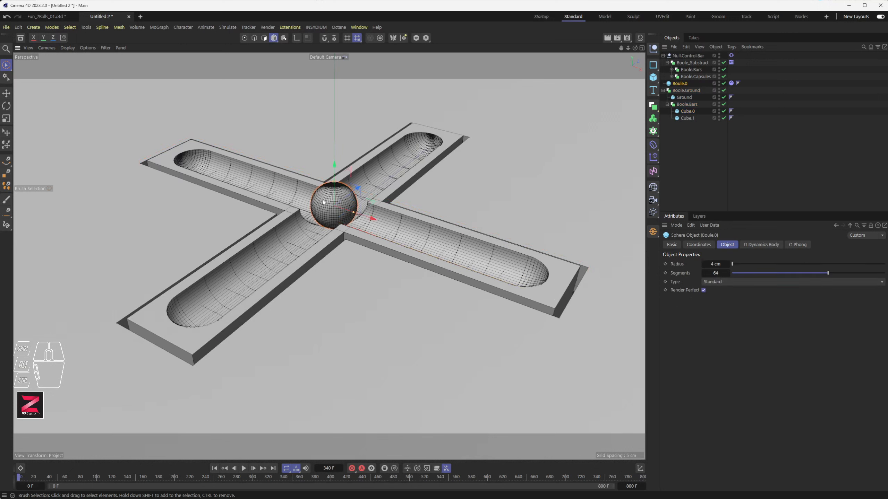
left_click_drag(690, 84, 690, 140)
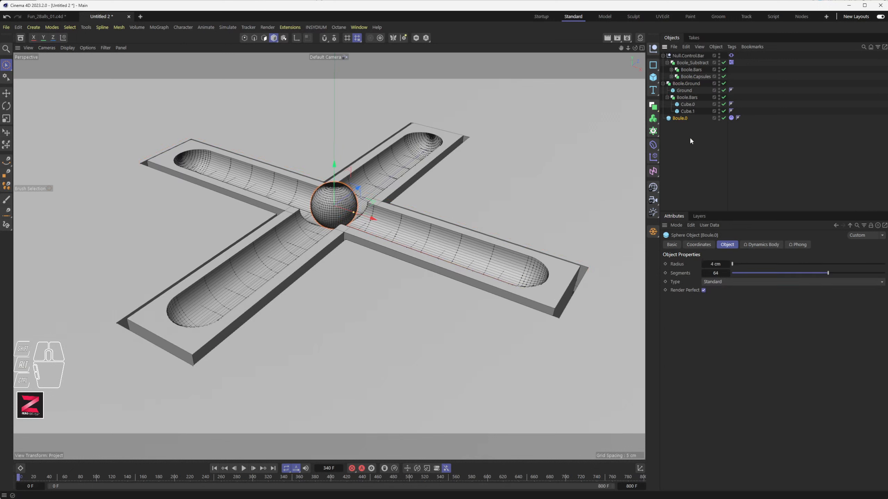
left_click(667, 97)
left_click(663, 83)
left_click(666, 63)
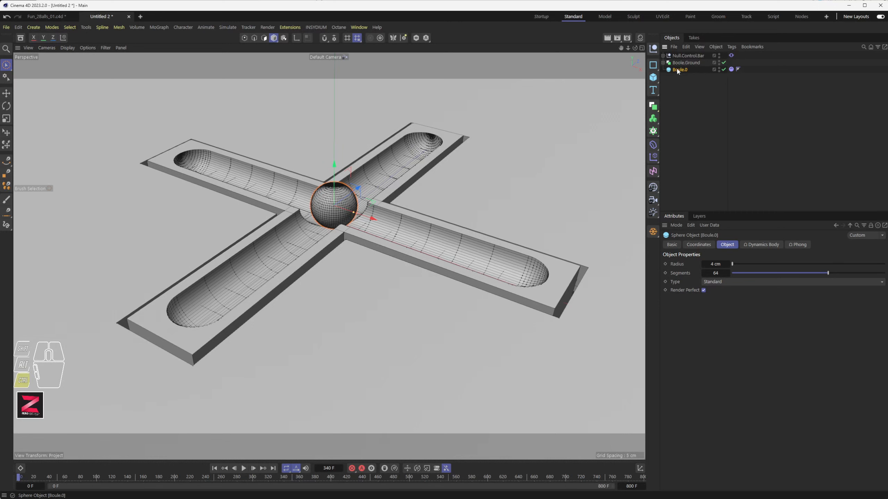
Step: Duplicate the central ball twice and place one copy on either side of it along the X-direction groove
left_click_drag(690, 92, 688, 95, "ctrl")
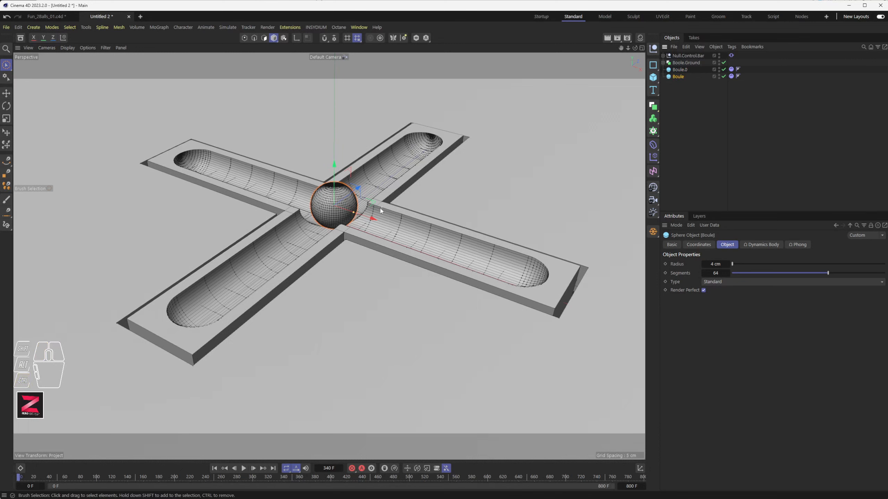
left_click_drag(372, 218, 309, 197)
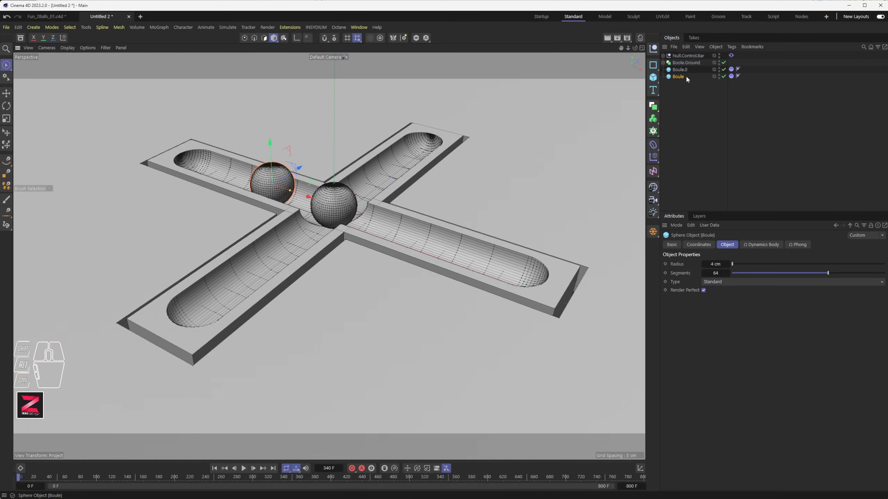
left_click_drag(679, 77, 678, 81, "ctrl")
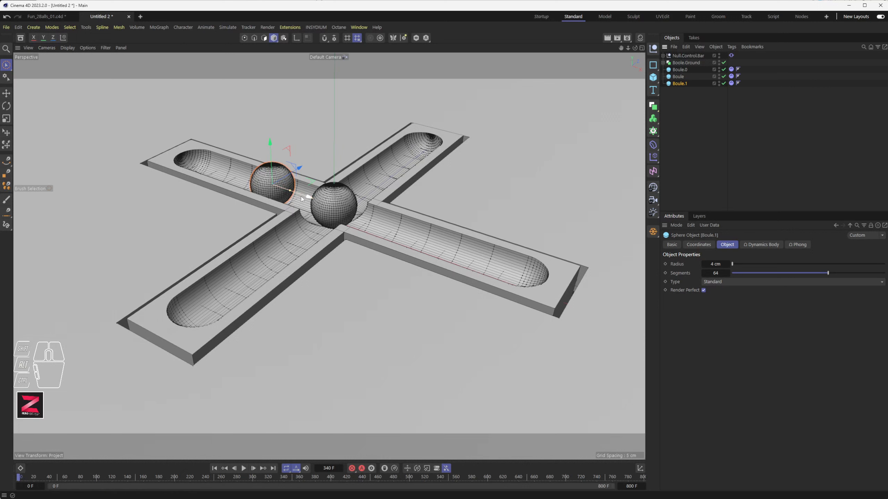
left_click_drag(301, 194, 439, 231)
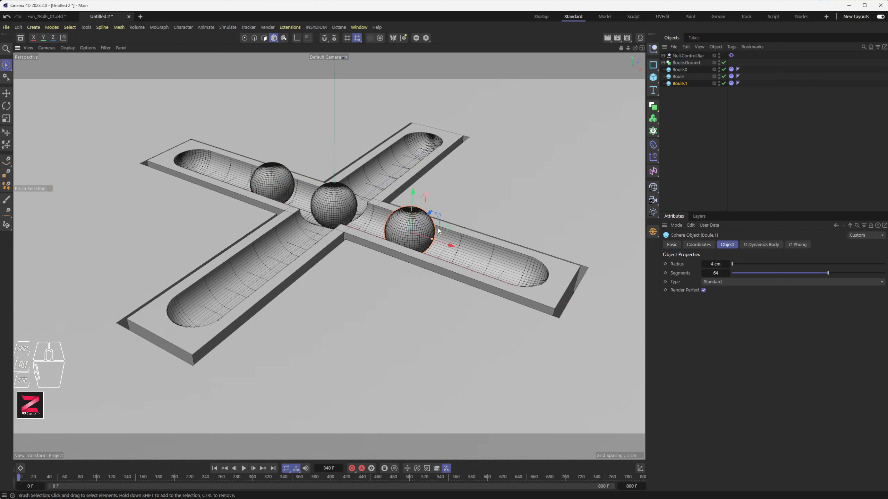
Step: Copy the central ball into both arms of the Z-direction groove, one copy on each side of the centre
left_click(345, 202)
key("ctrl")
left_click_drag(351, 197, 400, 160, "ctrl")
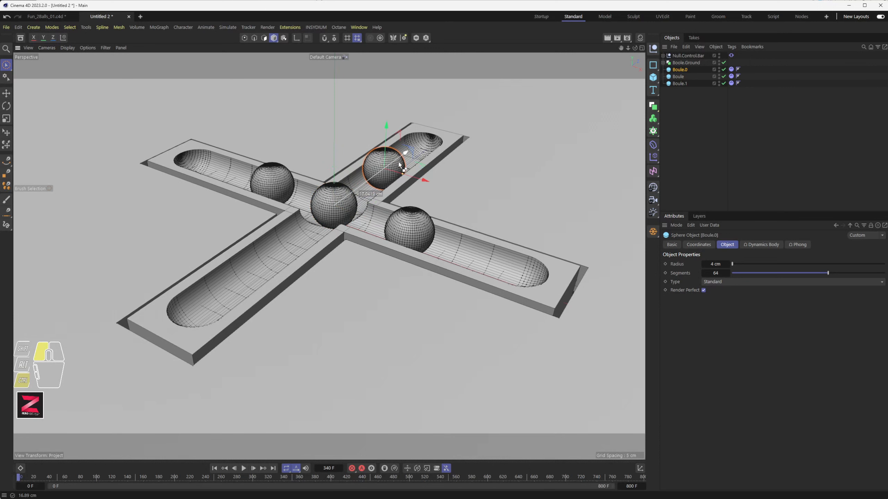
left_click(339, 199)
key("ctrl")
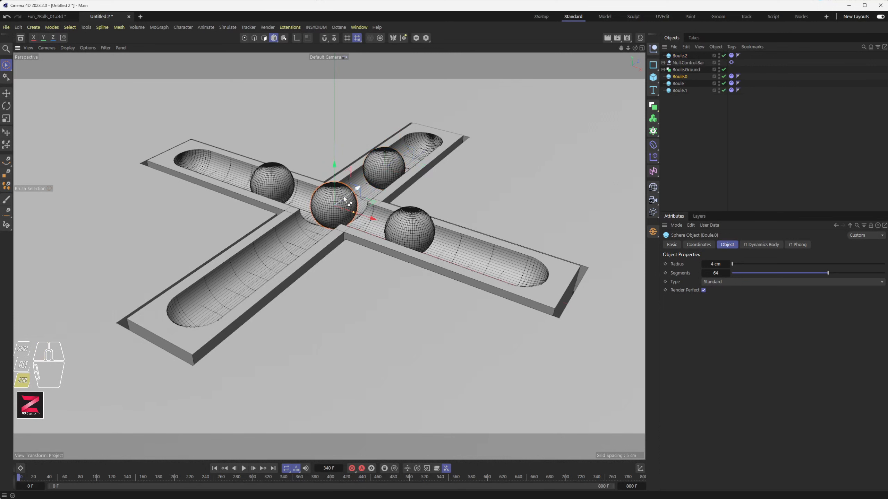
left_click_drag(349, 201, 290, 244, "ctrl")
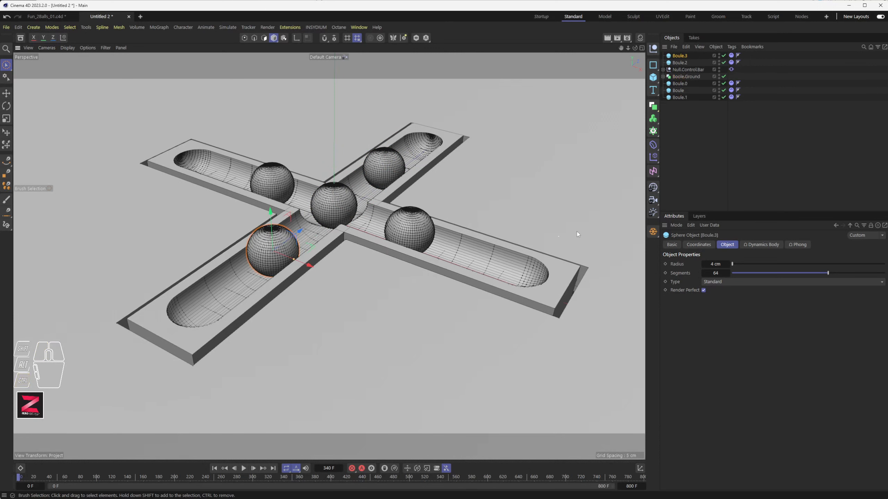
Step: Play the simulation to check the five balls rolling in the cross, and return to the first frame
left_click(243, 468)
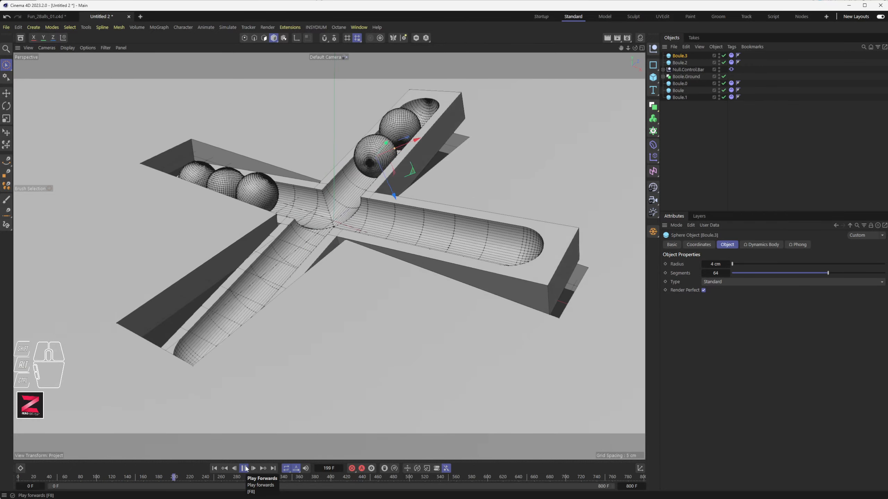
left_click(245, 468)
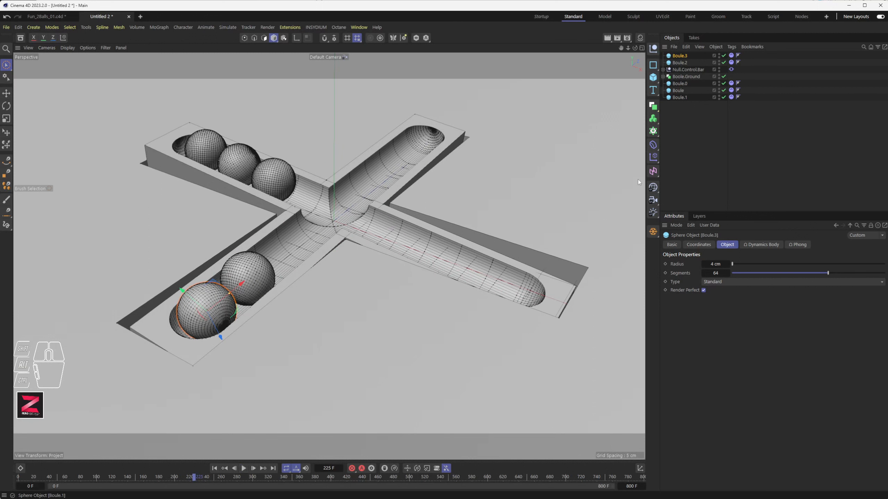
left_click(214, 468)
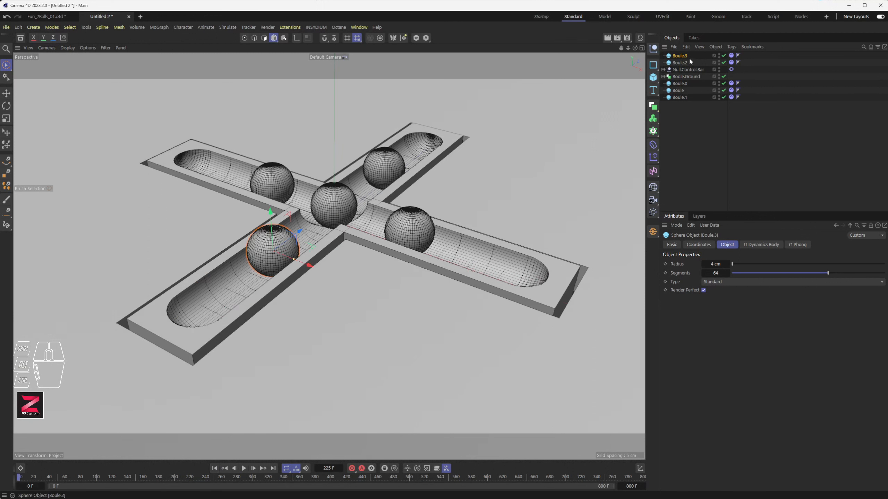
Step: Group all the balls below Boole.Ground in the hierarchy and rename the unnumbered one Boule.4
left_click_drag(683, 65, 681, 102)
left_click(684, 69)
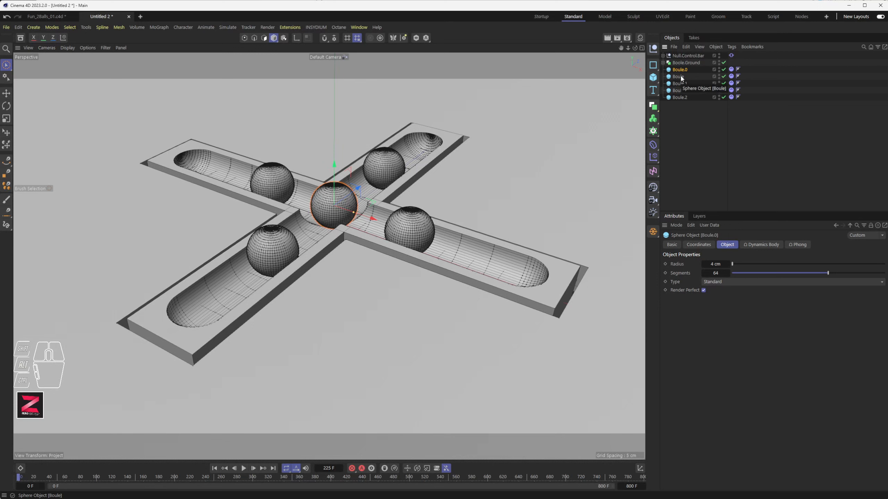
left_click(678, 77)
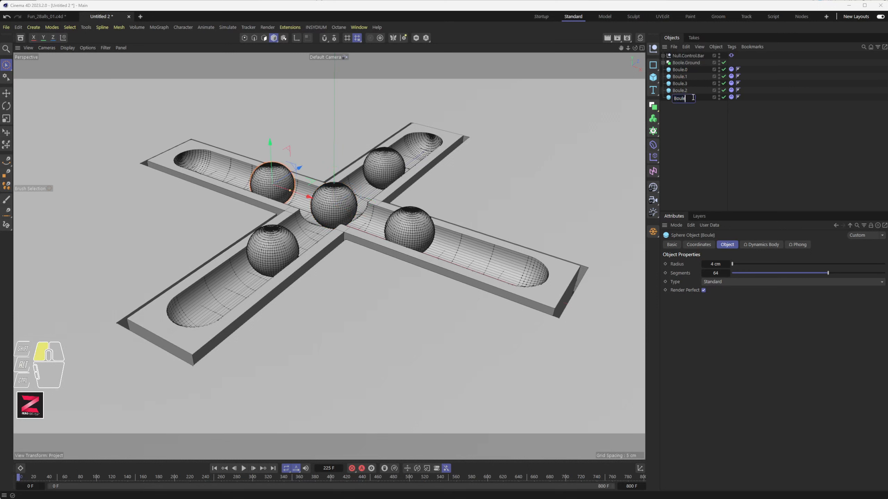
key("Return")
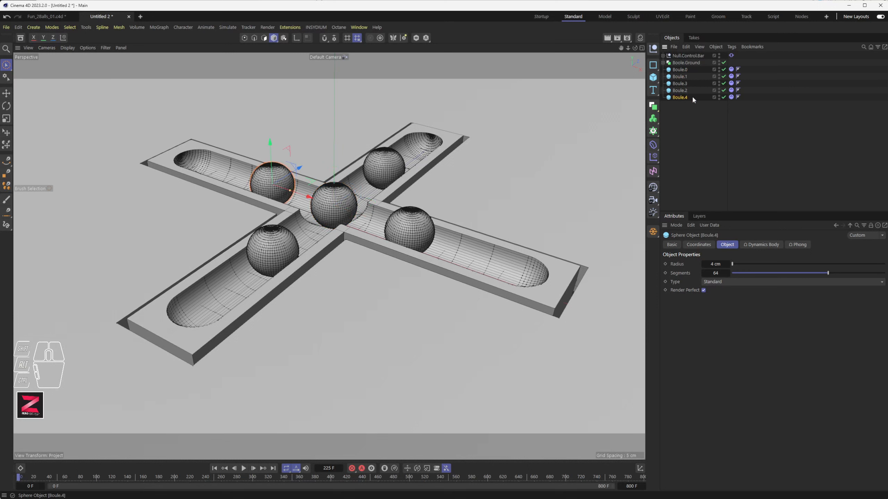
Step: Set the rotation frequency of Null.Control.Bar's Vibrate tag to 0.4 and return to the first frame
left_click(731, 55)
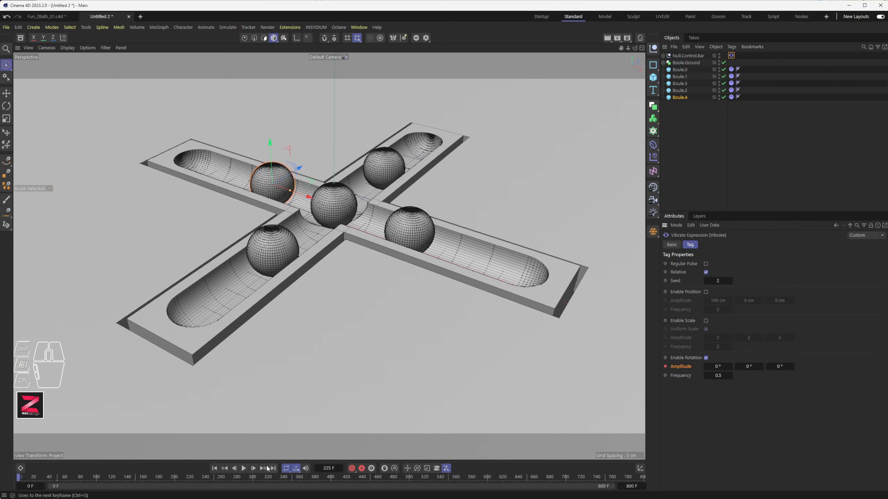
left_click(263, 469)
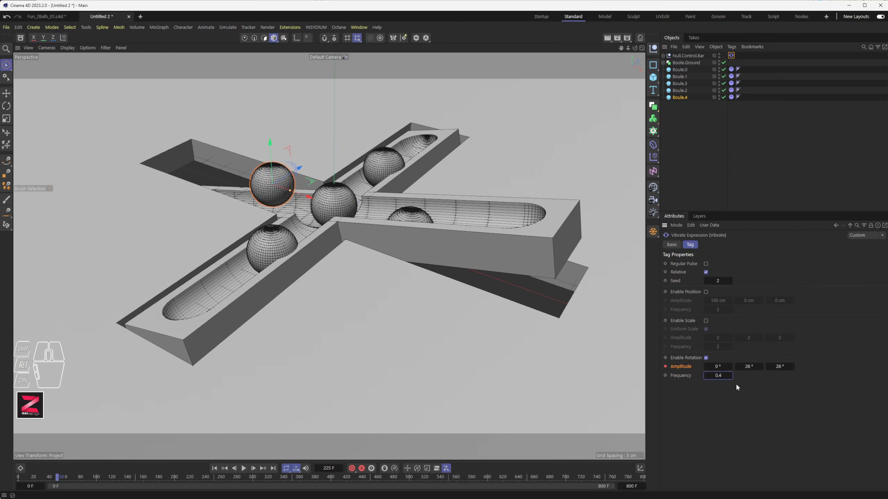
left_click(214, 469)
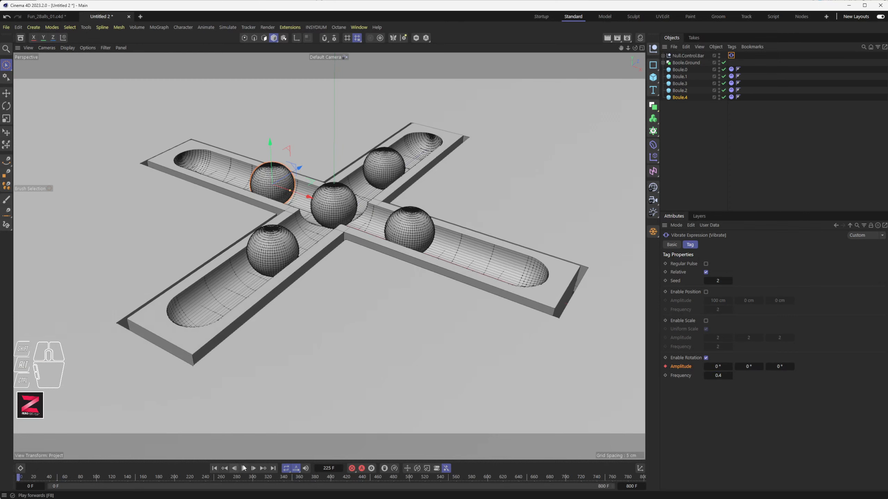
Step: Play the simulation to examine the five balls' motion with the slower vibration, and rewind it
left_click(243, 469)
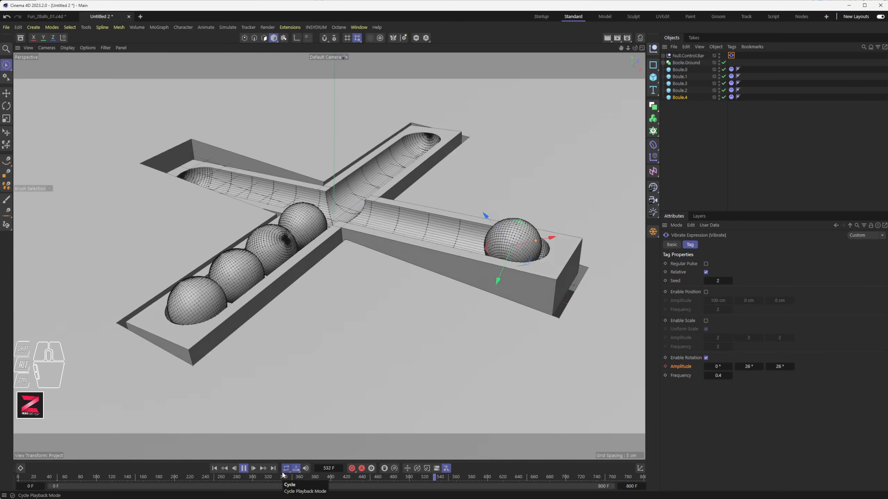
left_click(243, 469)
left_click(215, 469)
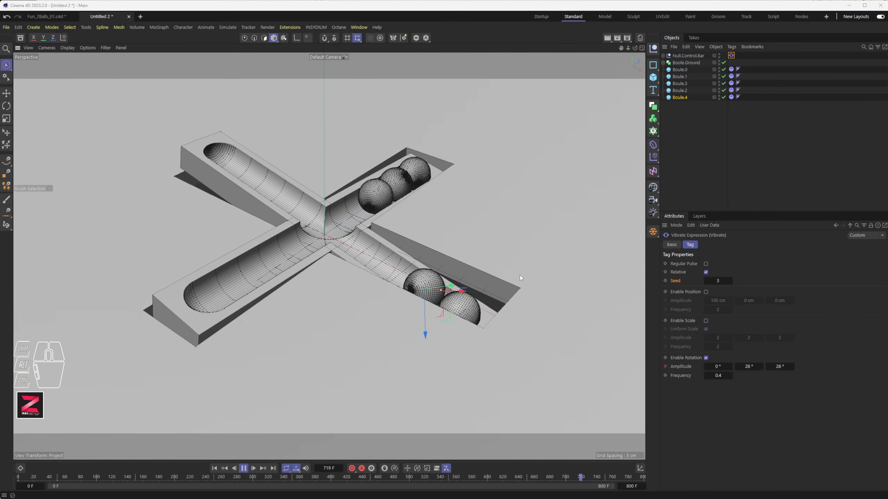
Step: Save the project as Fun_Balls_Tuto_02.c4d in the Fun_Ball folder
key("ctrl+s")
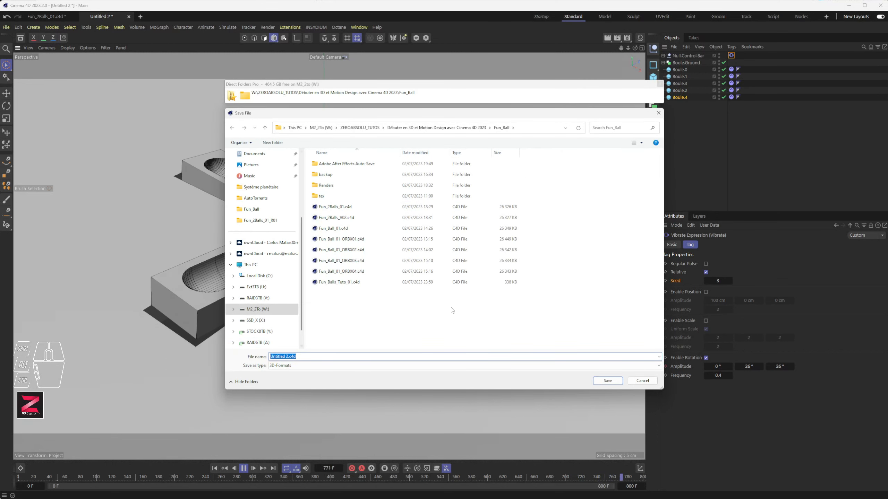
left_click(336, 282)
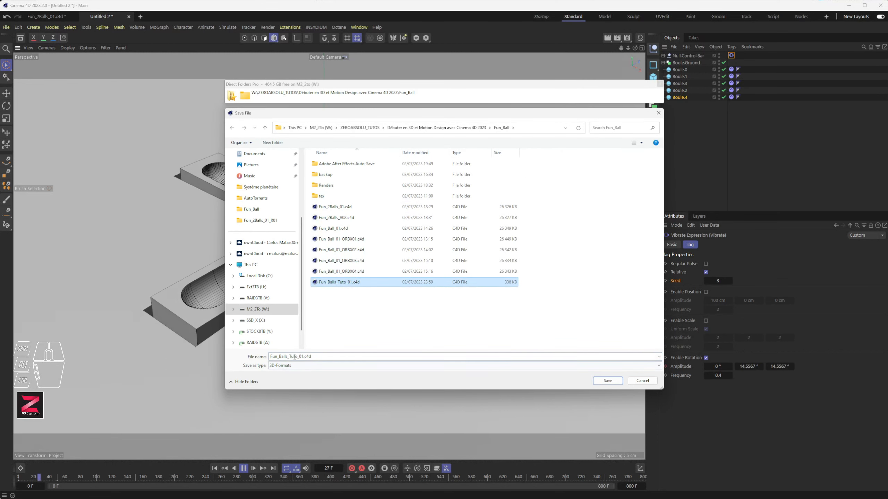
left_click(294, 357)
left_click(304, 357)
key("BackSpace")
type("2")
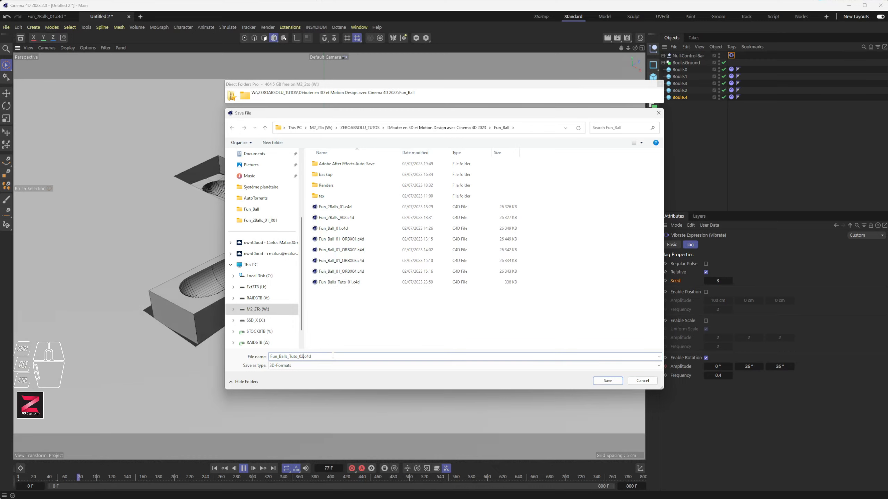
key("Return")
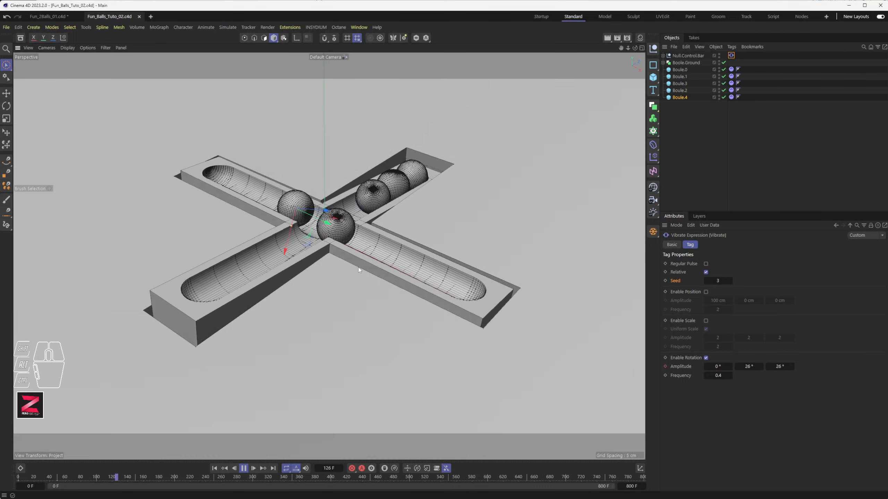